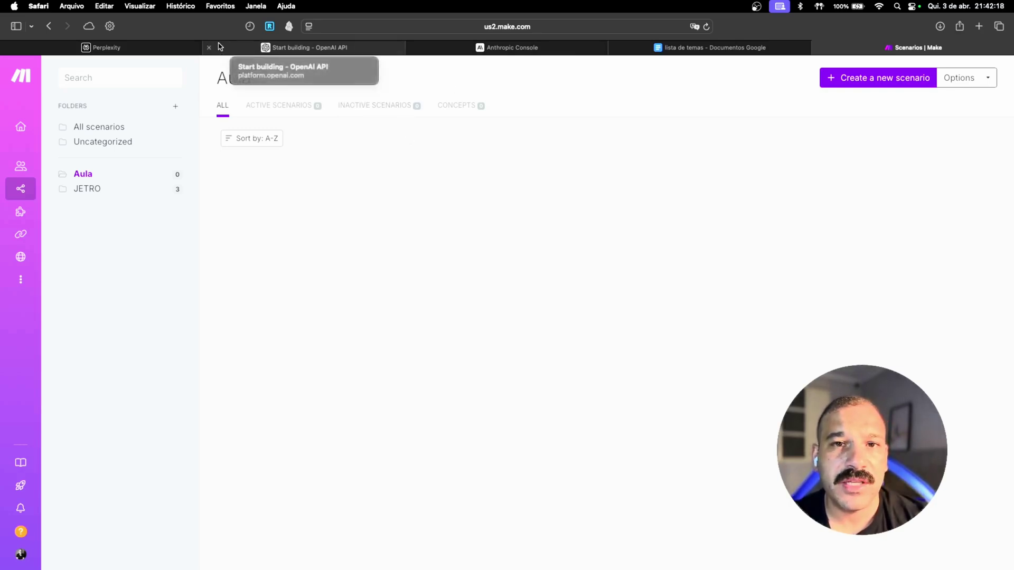
Switch to Perplexity and view the payment setup form in the account's API settings, closing it without entering card details
mouse_move(131, 48)
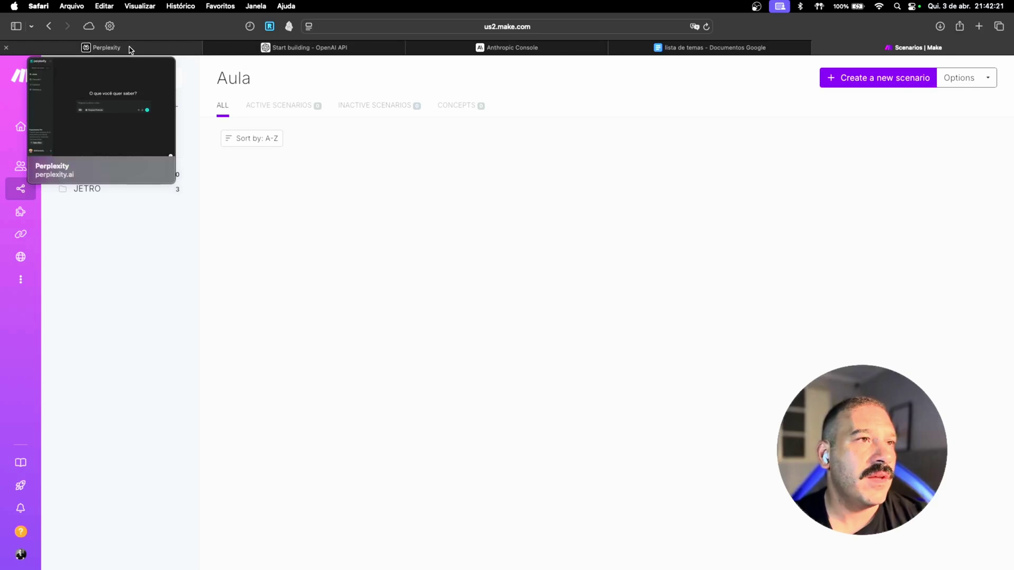
left_click(131, 48)
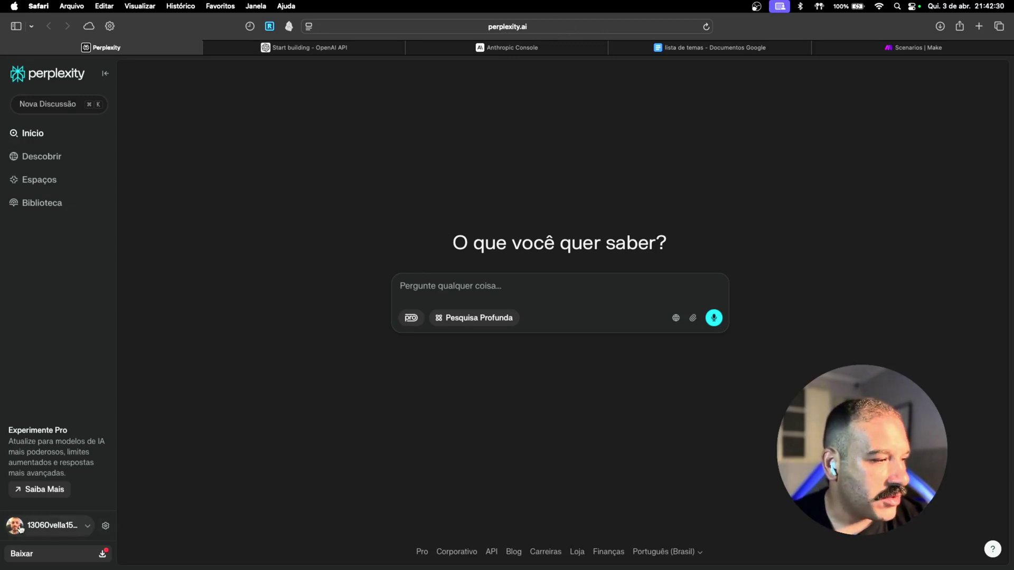
left_click(106, 529)
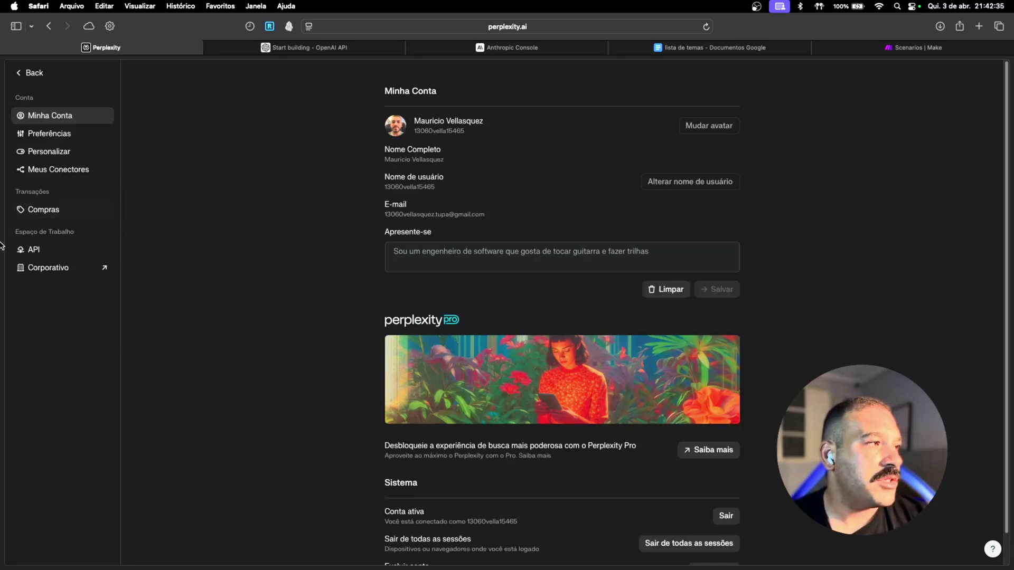
left_click(36, 253)
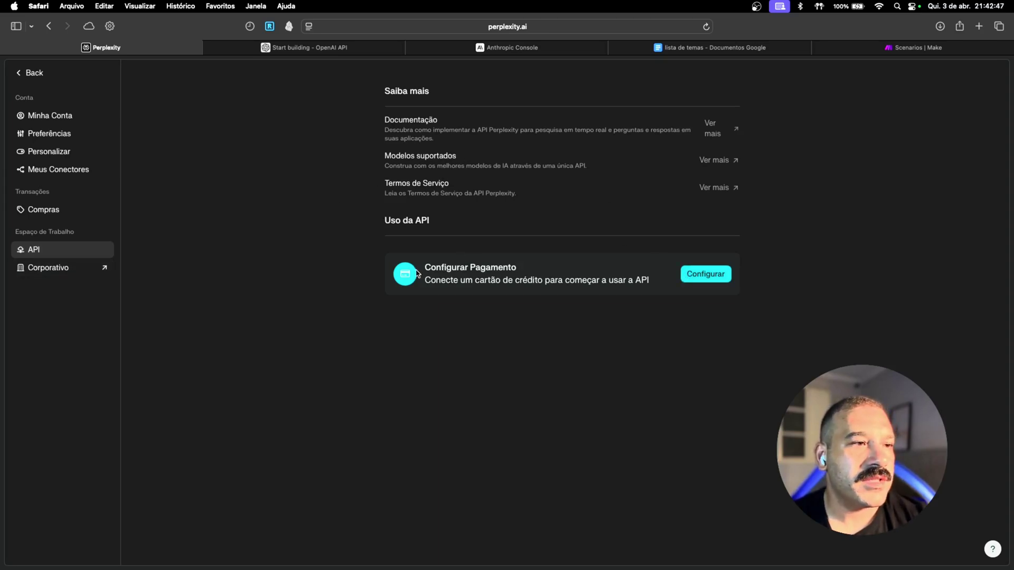
left_click(691, 281)
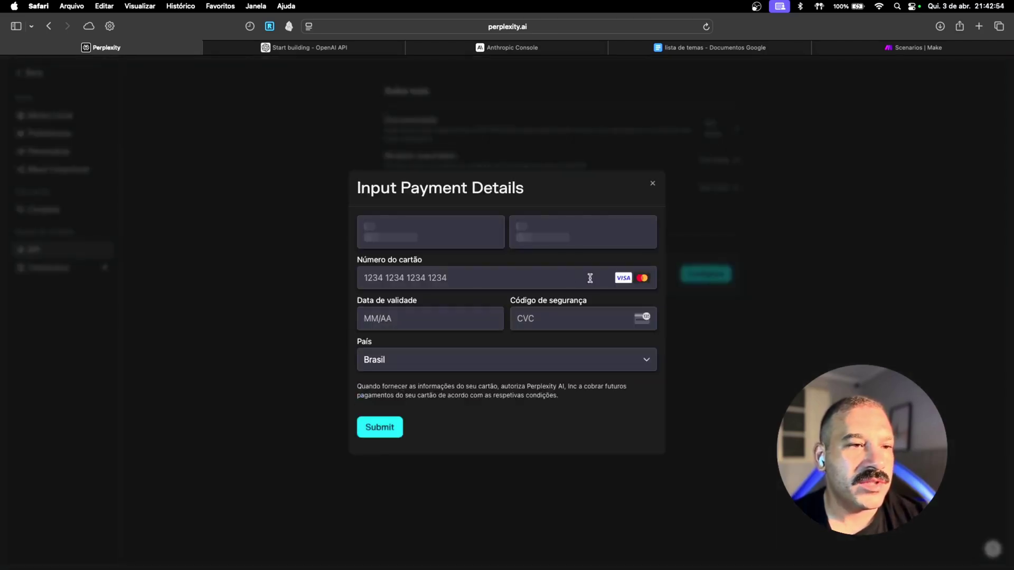
left_click(653, 184)
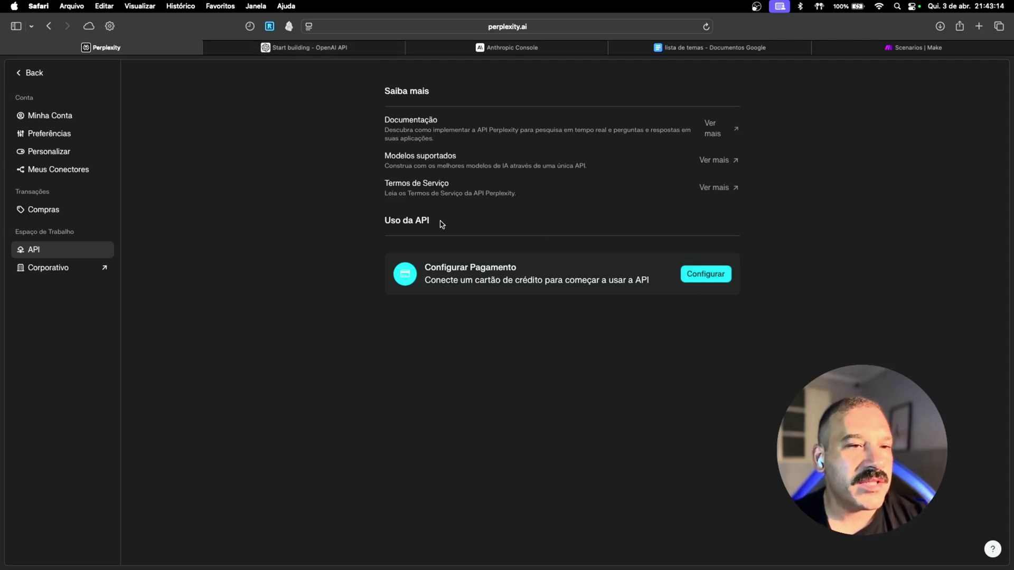
In the OpenAI platform's organization settings, create a secret API key for the Default project and copy it
left_click(301, 50)
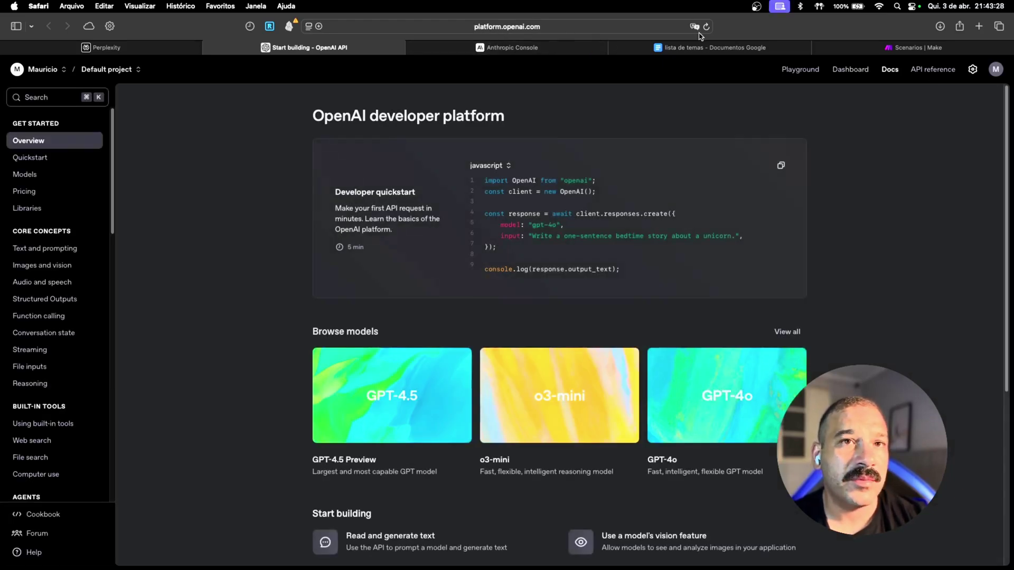
left_click(975, 77)
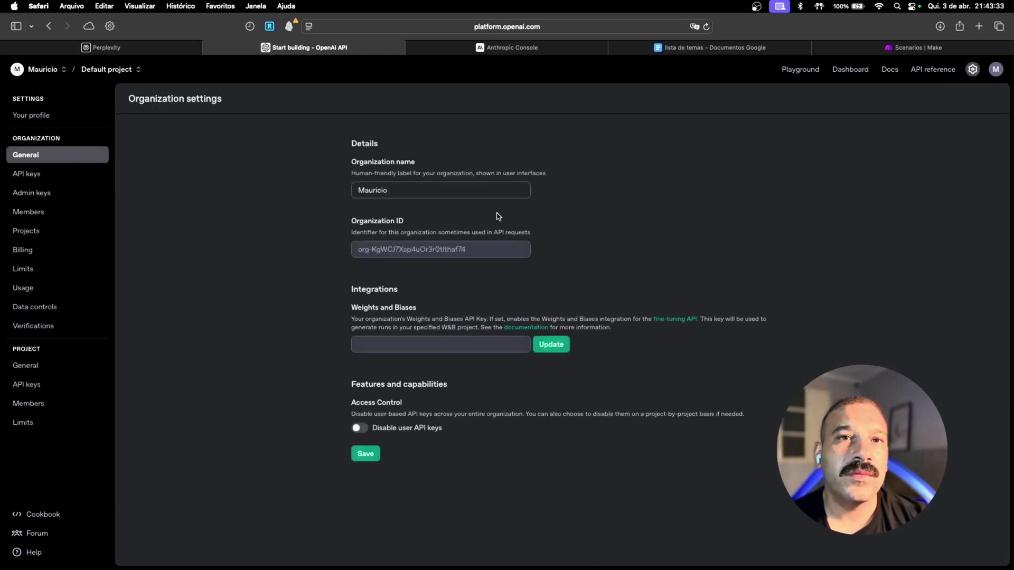
left_click(35, 177)
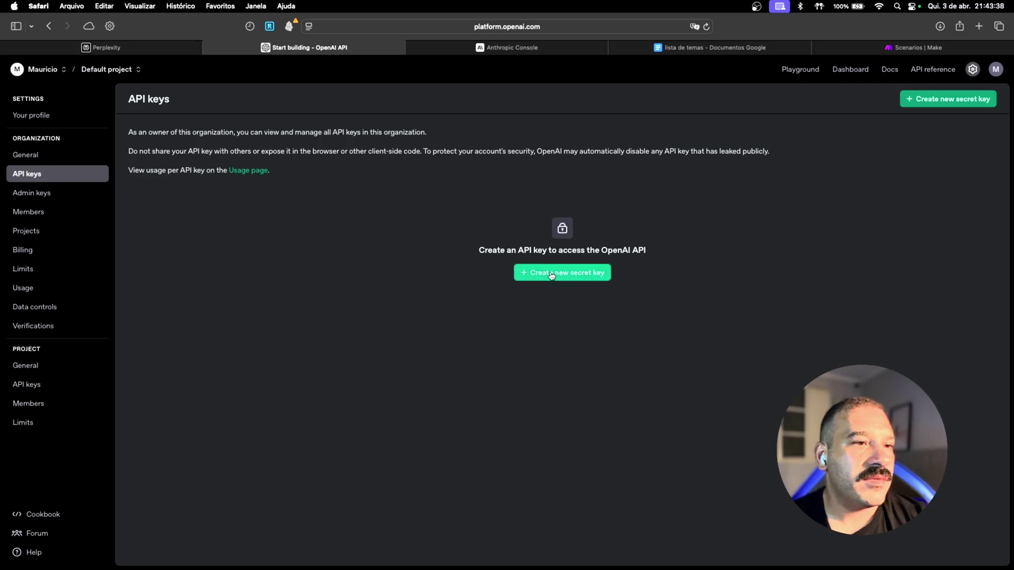
left_click(549, 272)
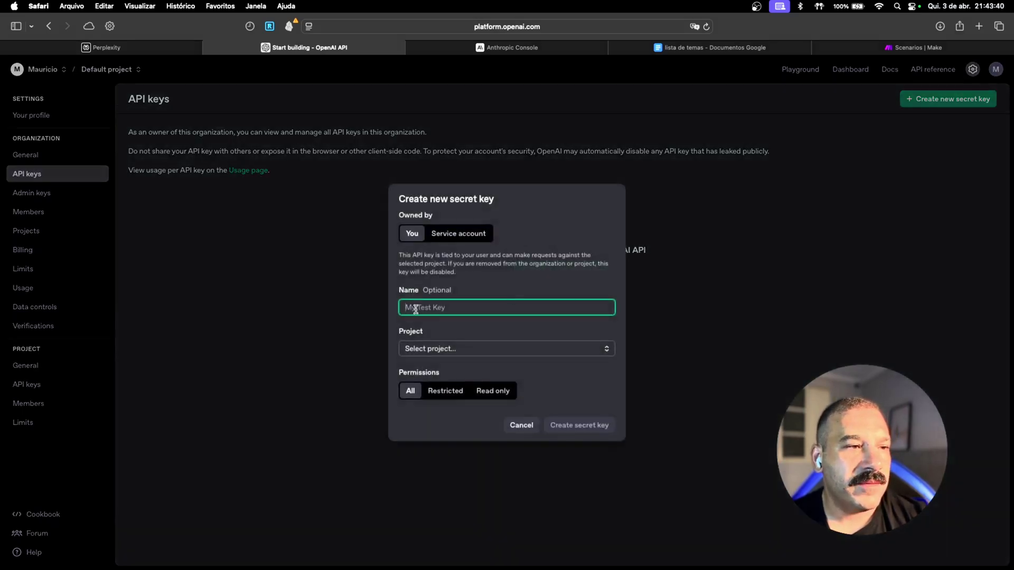
left_click(465, 348)
left_click(464, 370)
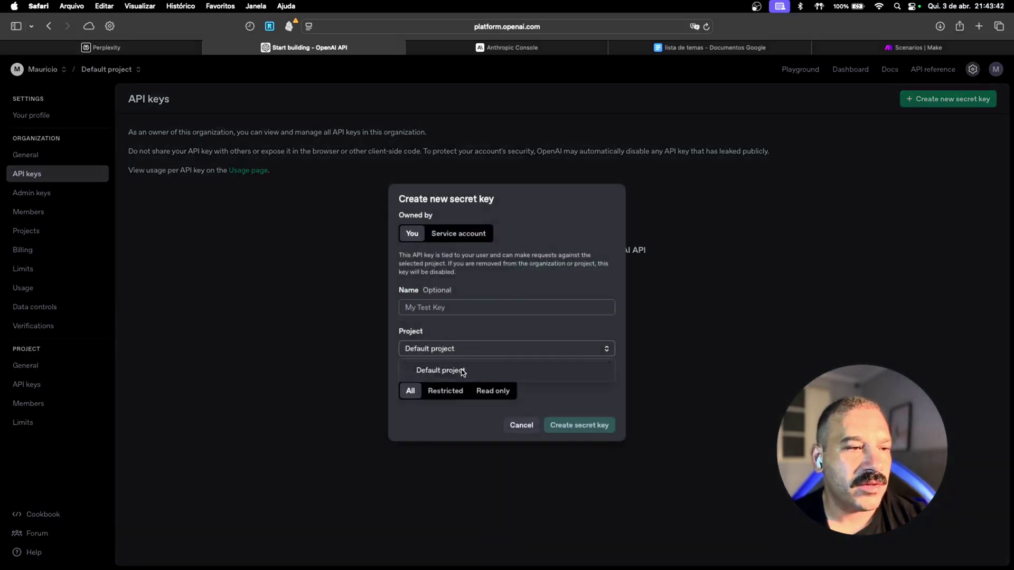
left_click(576, 427)
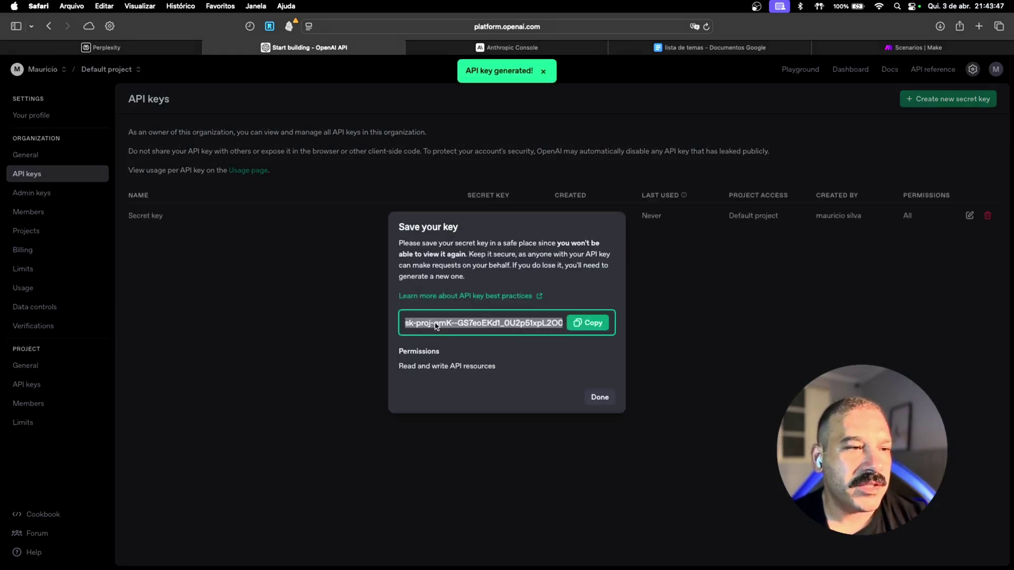
left_click(588, 322)
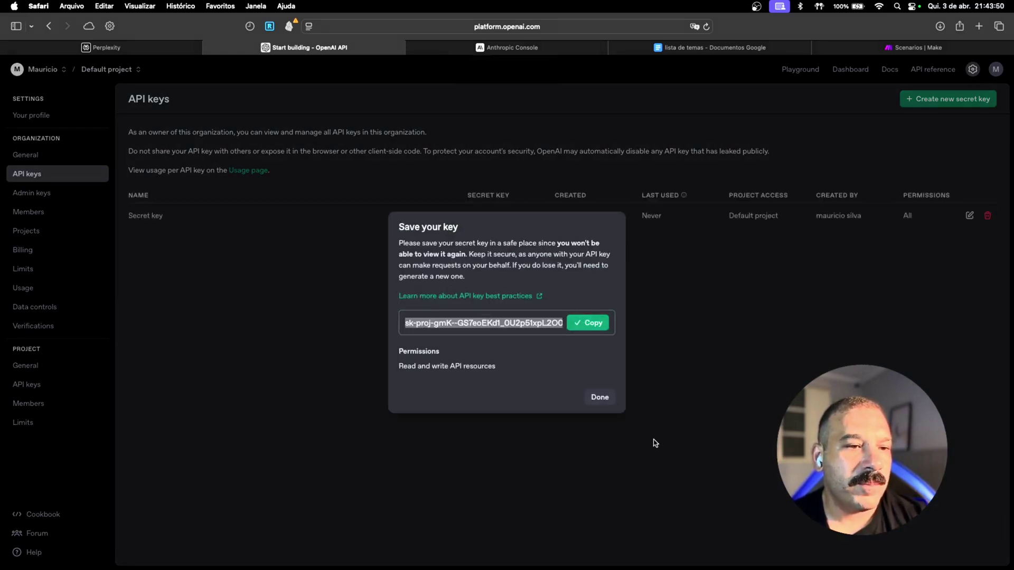
left_click(600, 398)
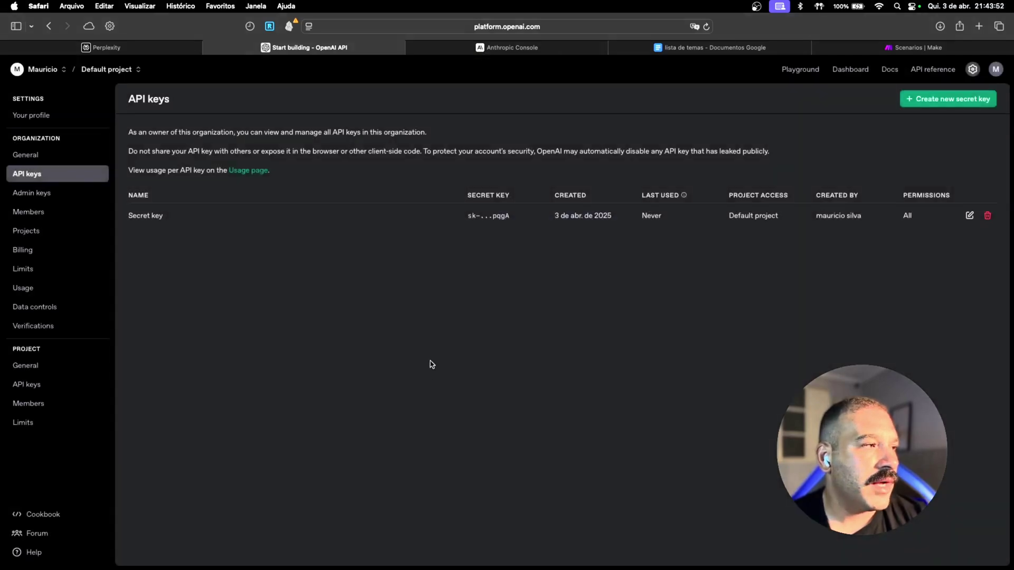
View the OpenAI organization's billing overview and its form for adding payment details, leaving the form without saving
left_click(21, 251)
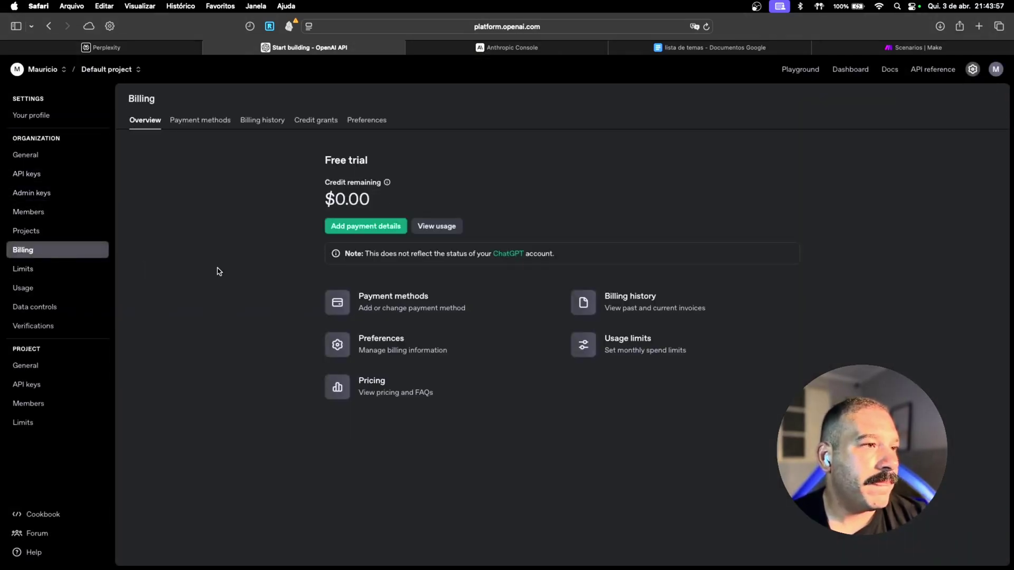
left_click(372, 233)
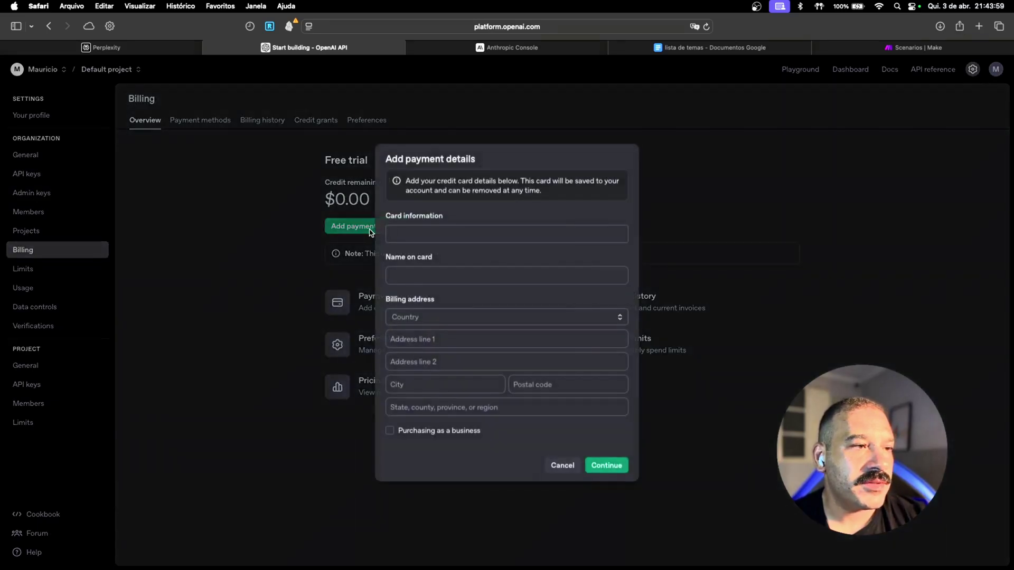
left_click(561, 467)
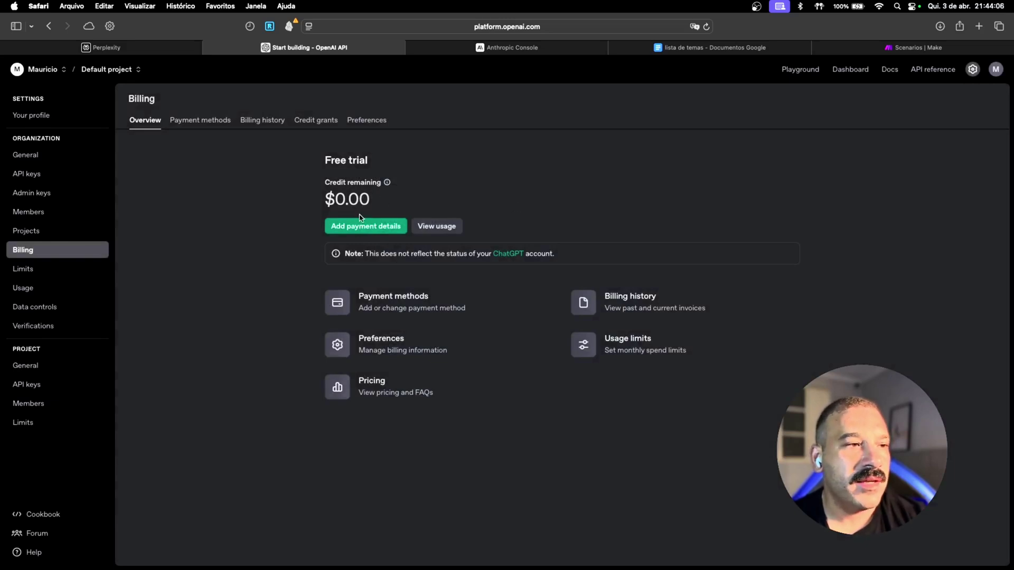
Switch to the Anthropic Console and view the credit purchase offer behind Get API keys, closing it without buying
left_click(521, 49)
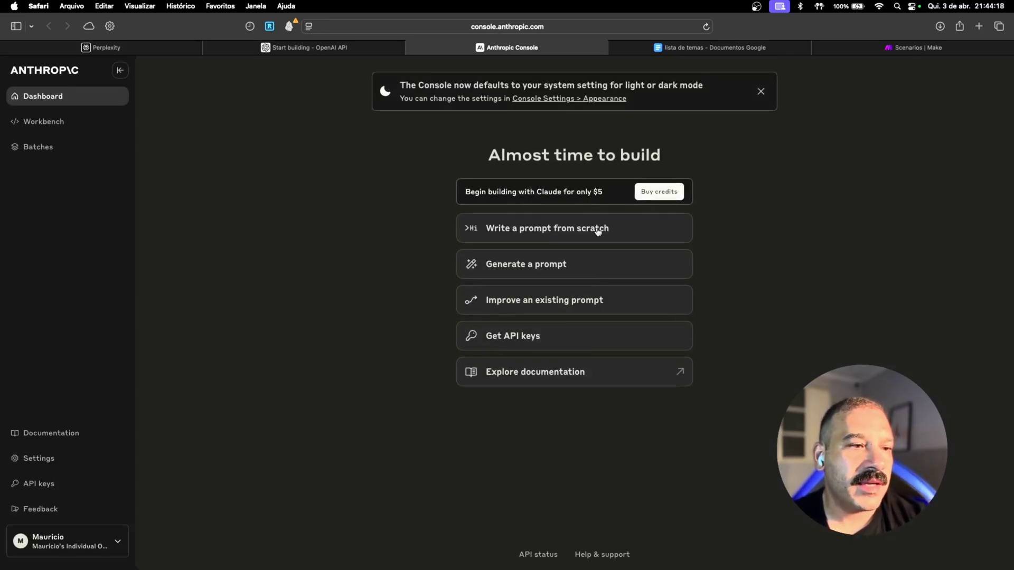
left_click(494, 336)
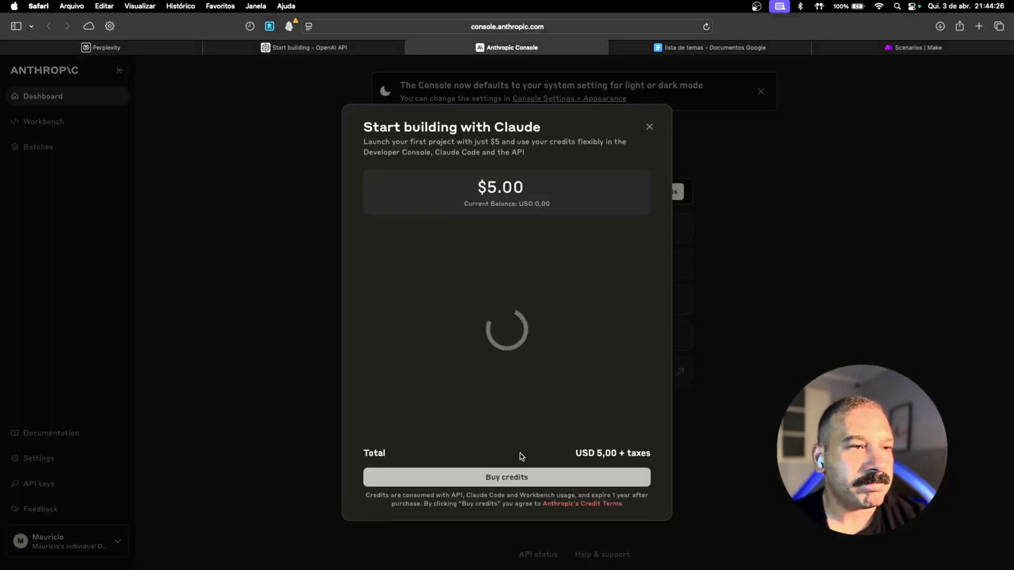
left_click(650, 129)
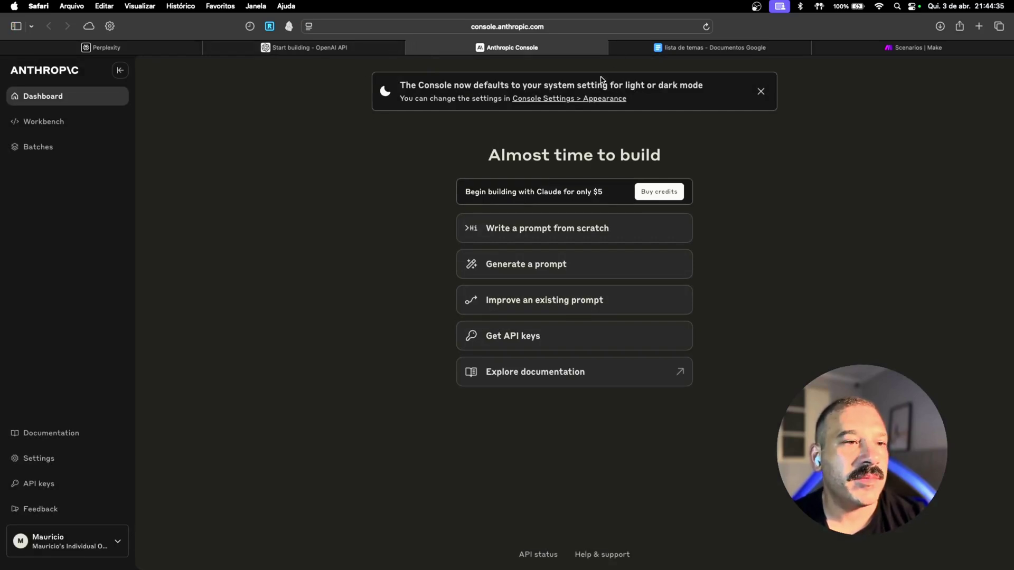
In Make, create a new scenario in the Aula folder and import the Jetro Lab newsletter blueprint JSON from the Mesa folder
left_click(907, 49)
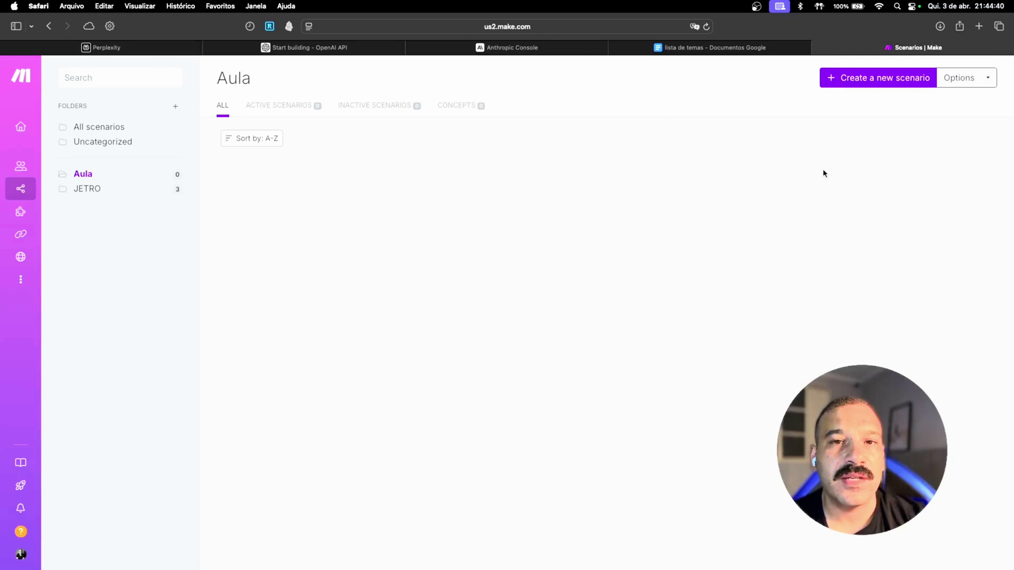
left_click(866, 81)
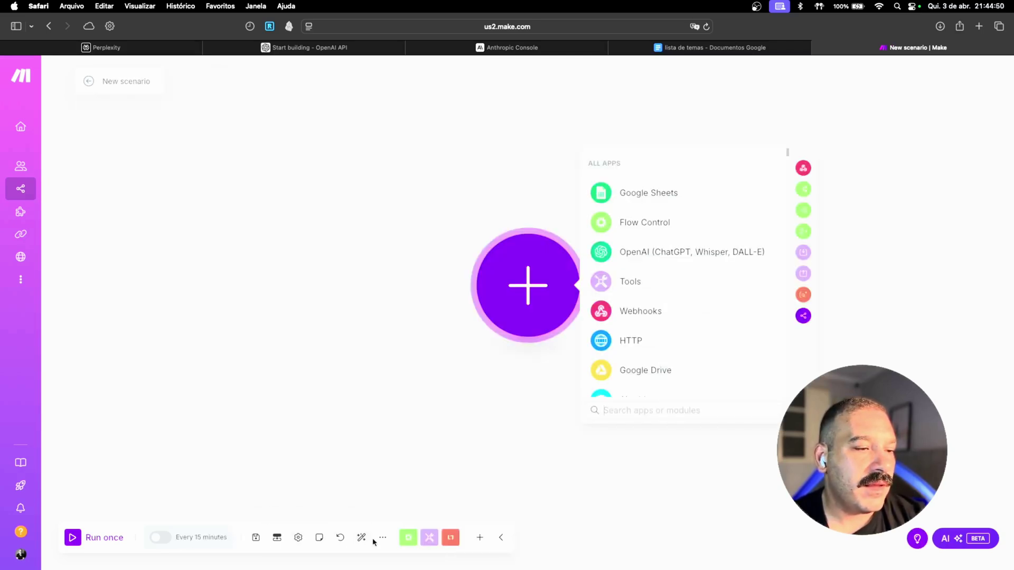
left_click(379, 539)
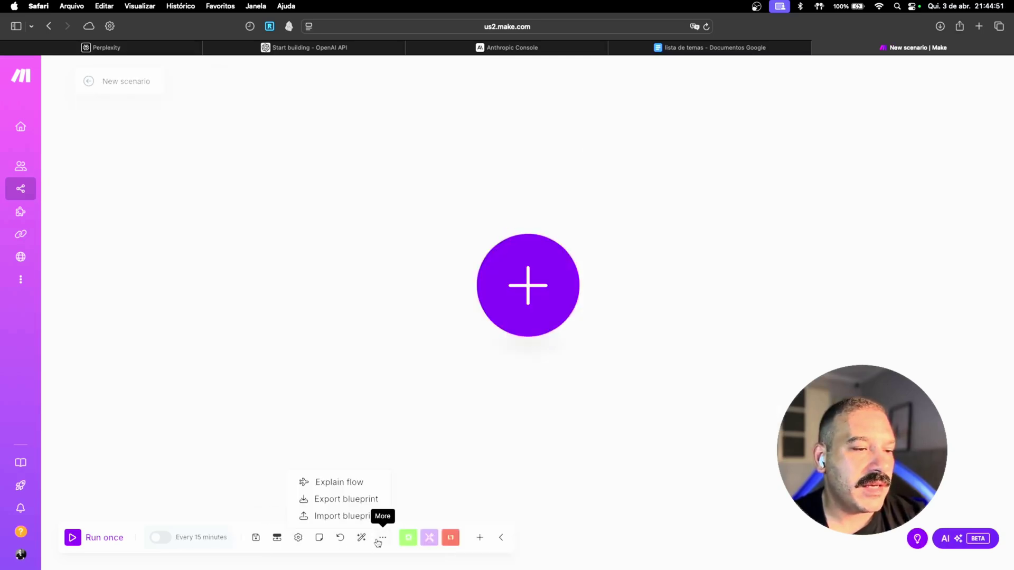
left_click(348, 516)
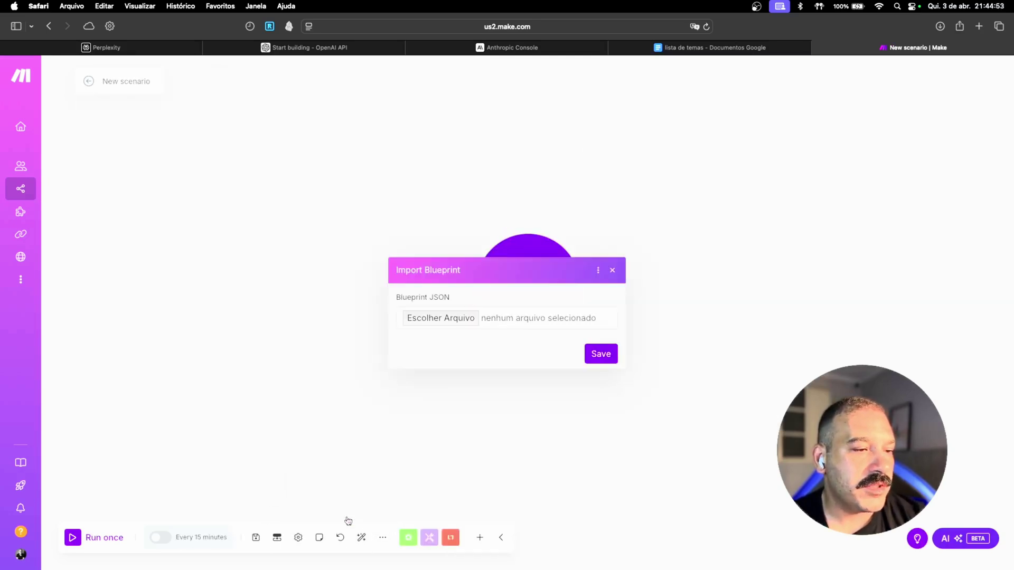
left_click(451, 326)
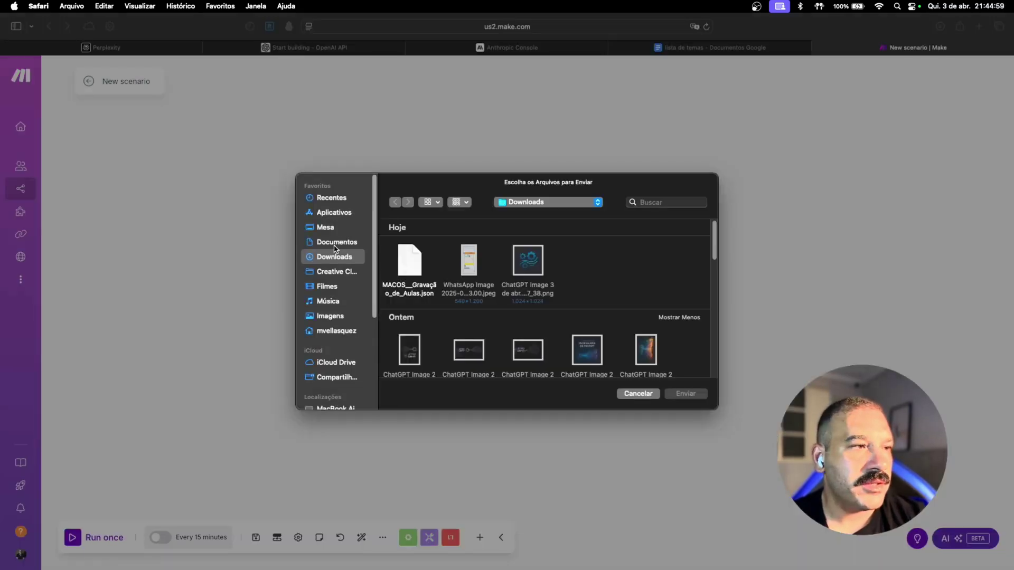
left_click(328, 229)
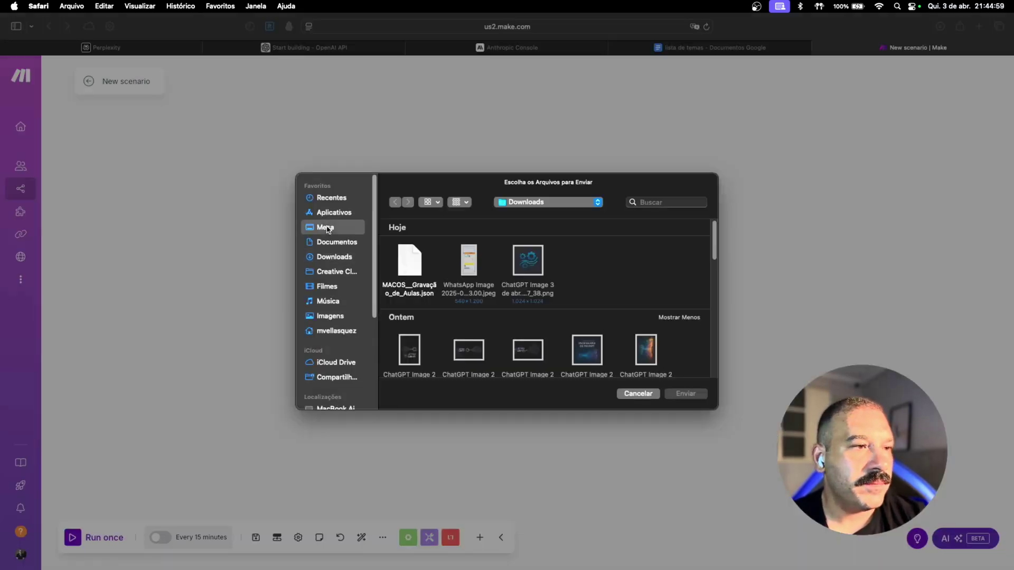
scroll(480, 326, "down", 2)
left_click(407, 320)
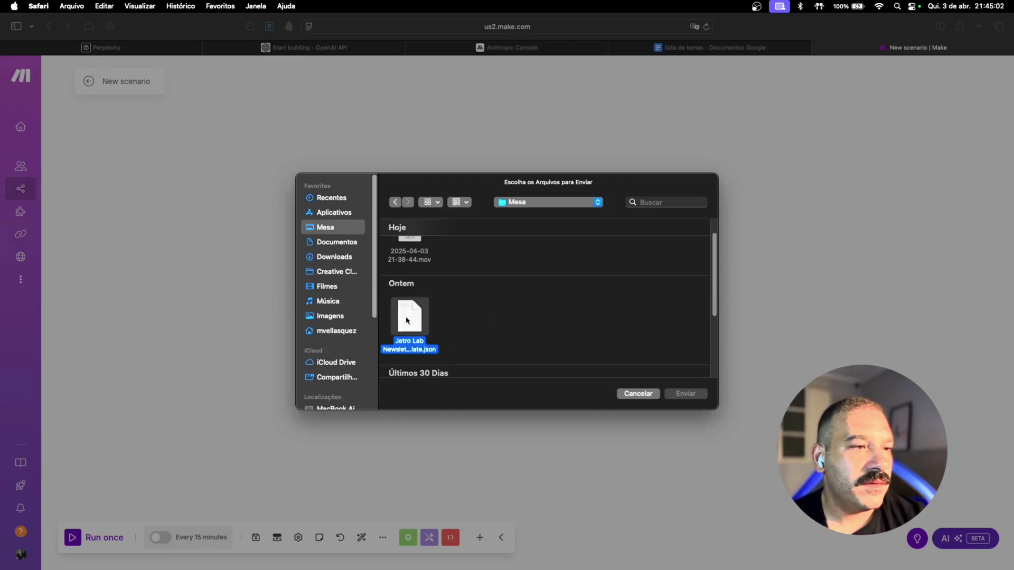
double_click(407, 320)
left_click(595, 352)
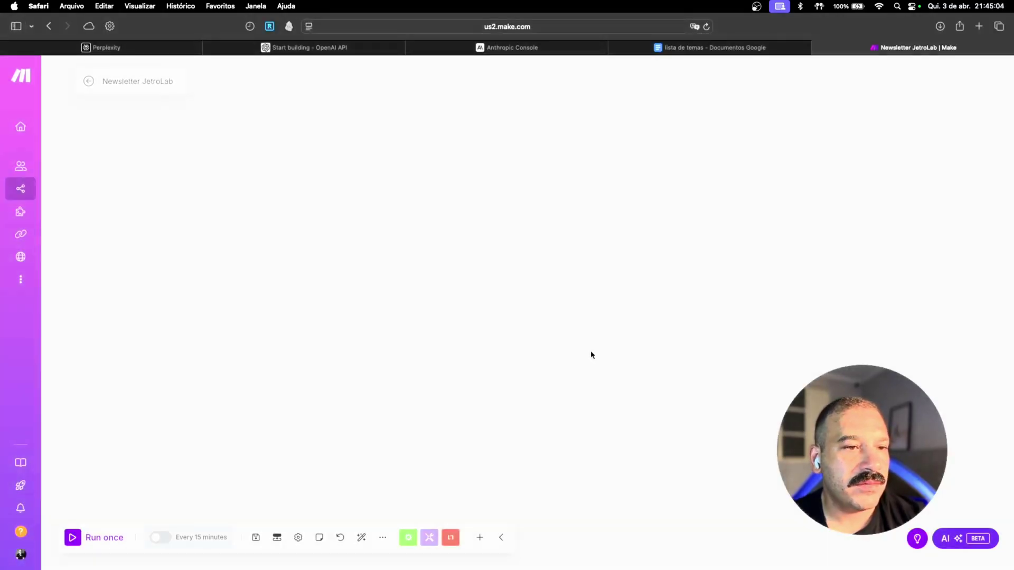
Review the imported flow and its first Google Drive module's settings, and switch to the lista de temas document in Google Docs
scroll(399, 279, "down", 5)
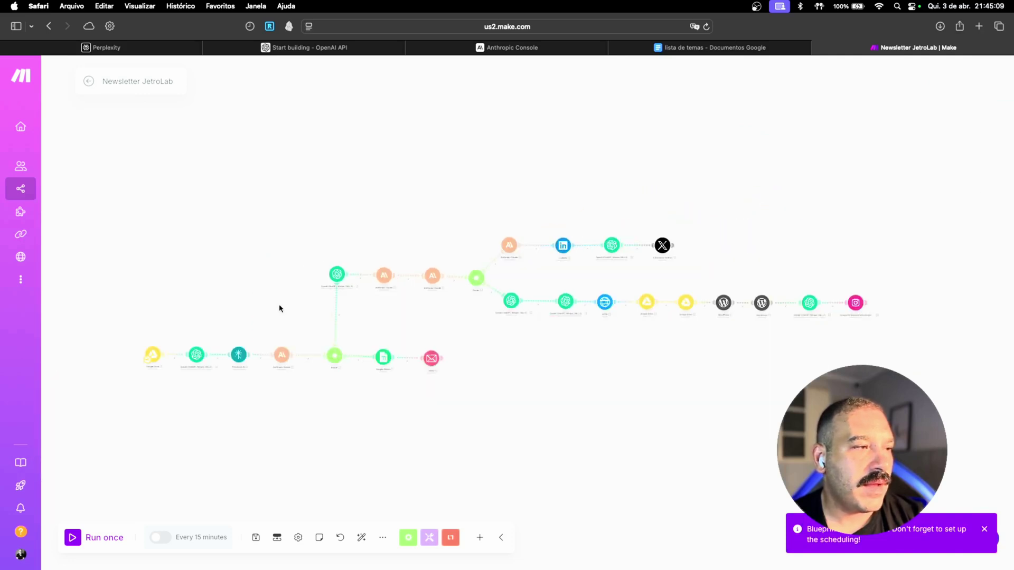
scroll(267, 292, "up", 5)
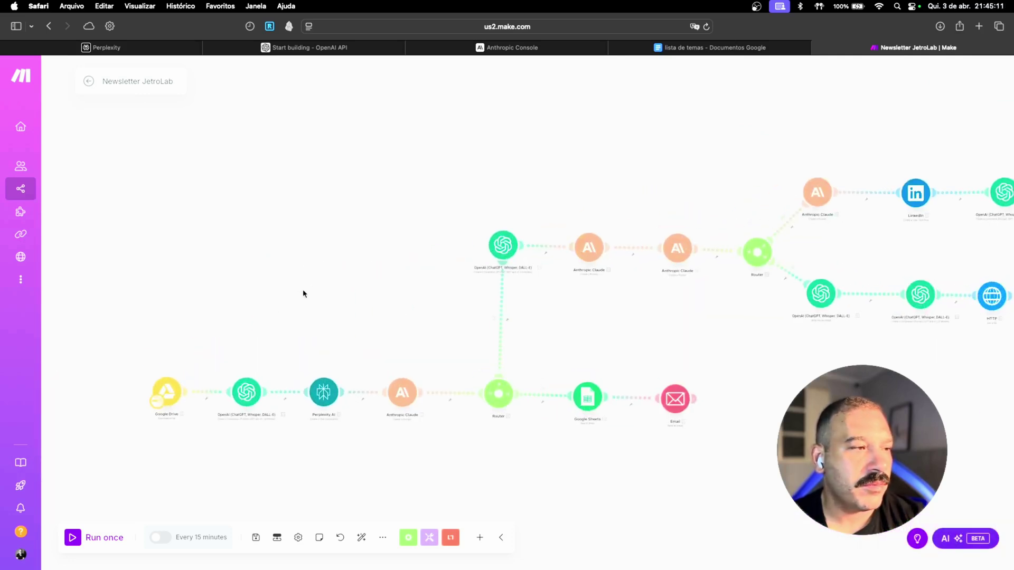
left_click(167, 391)
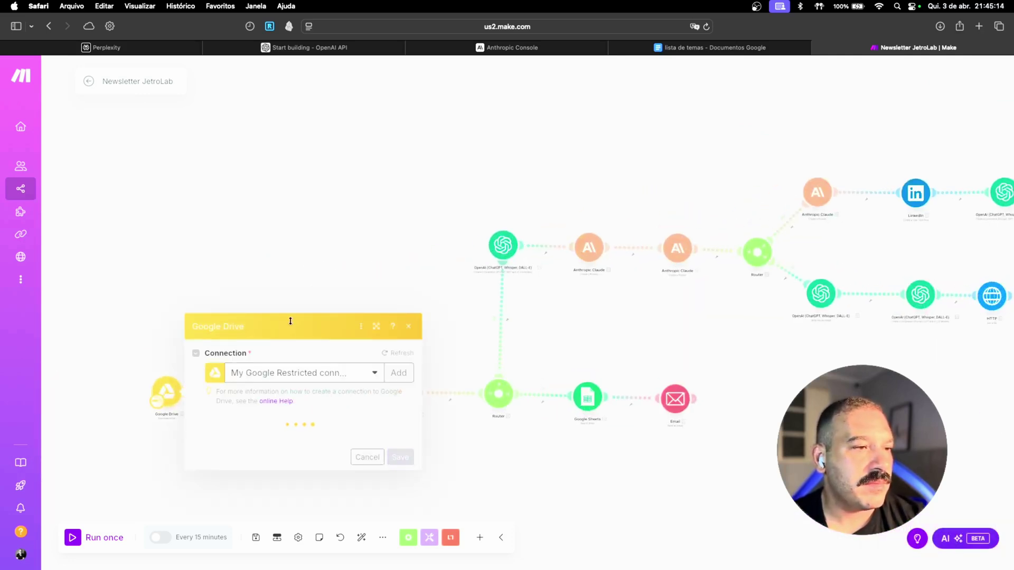
left_click(127, 283)
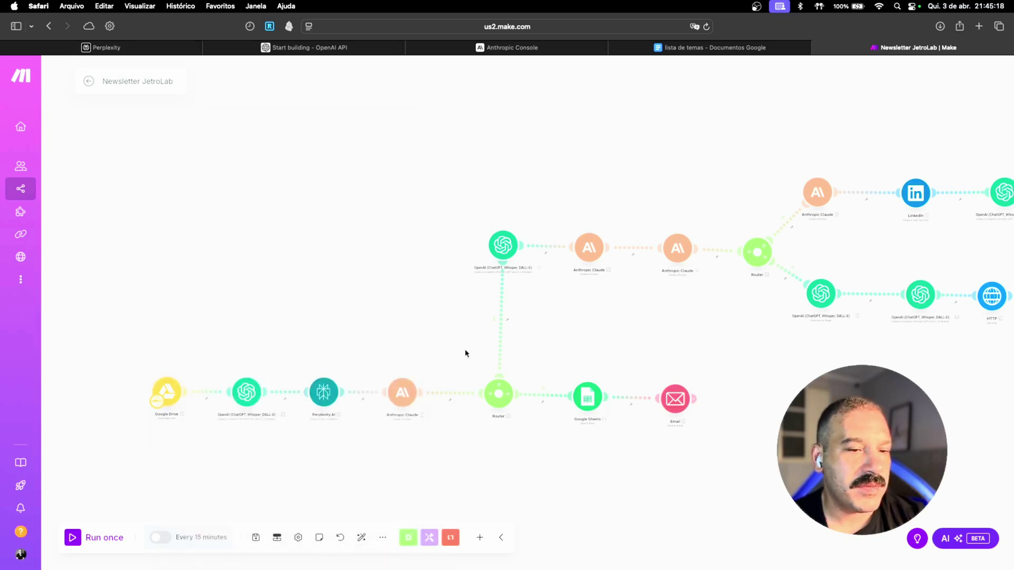
left_click(172, 403)
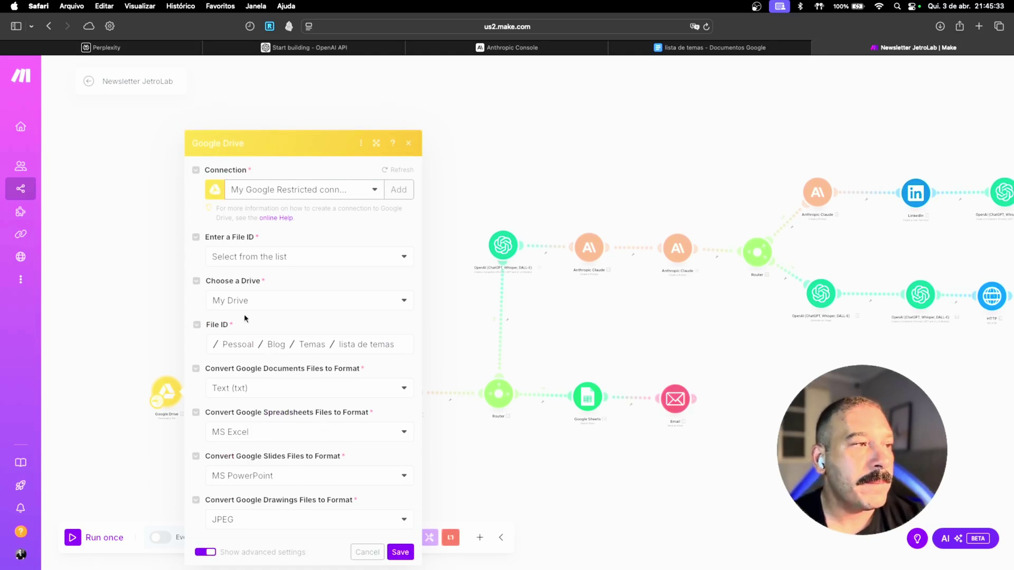
left_click(125, 287)
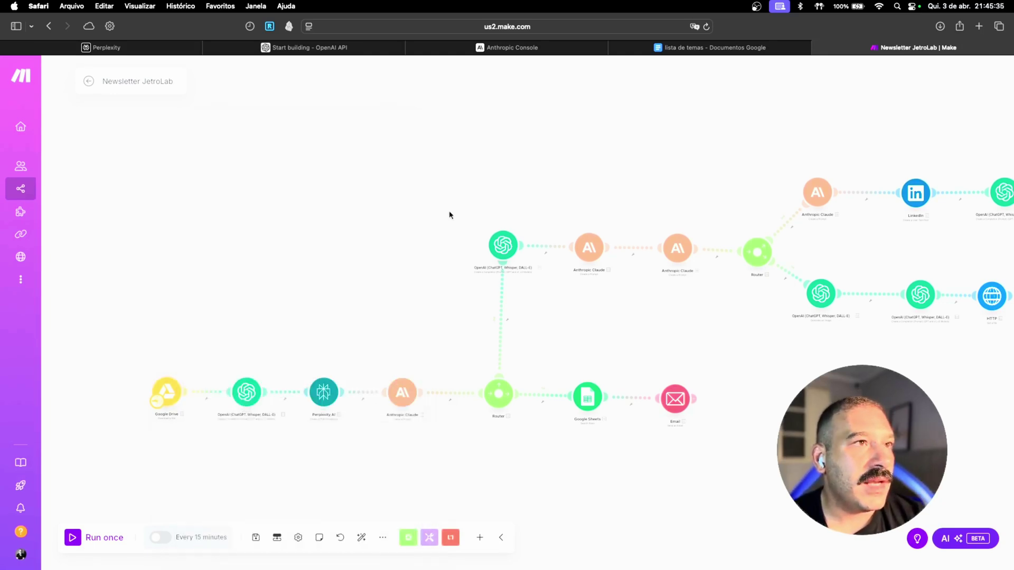
left_click(688, 53)
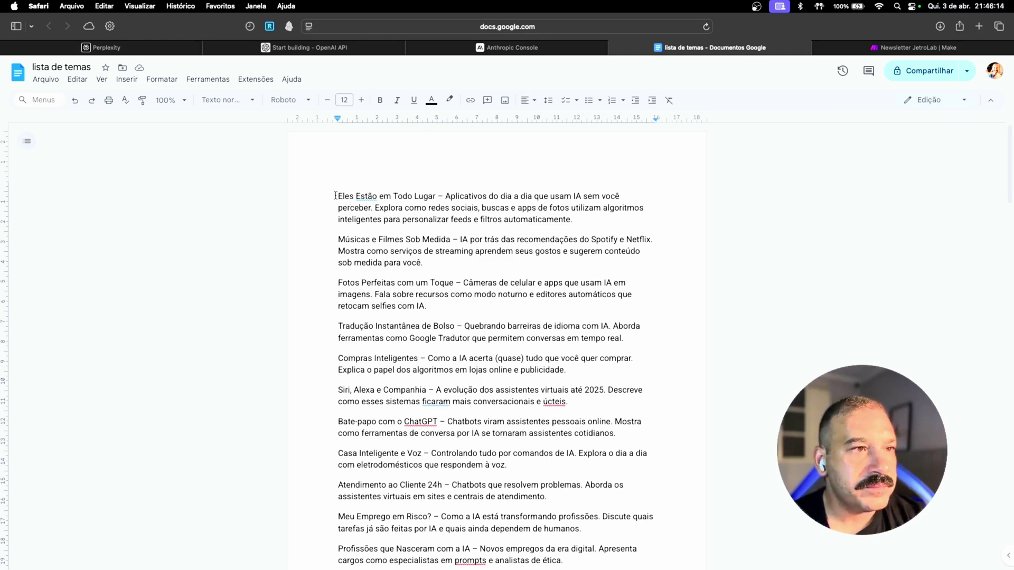
Read through the topics in lista de temas from the first entry to the end, and return to the Make scenario
left_click_drag(336, 196, 569, 222)
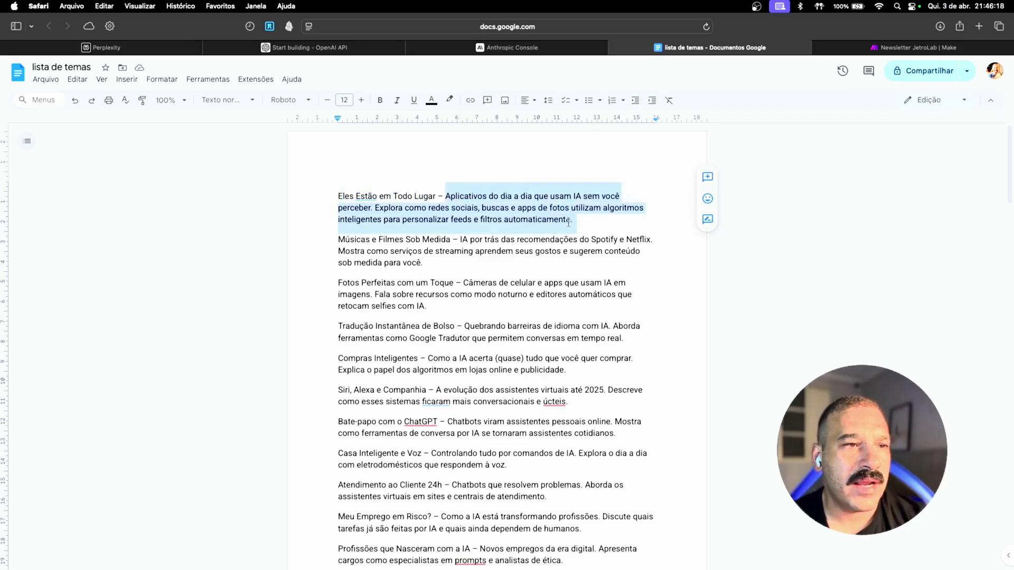
left_click(571, 223)
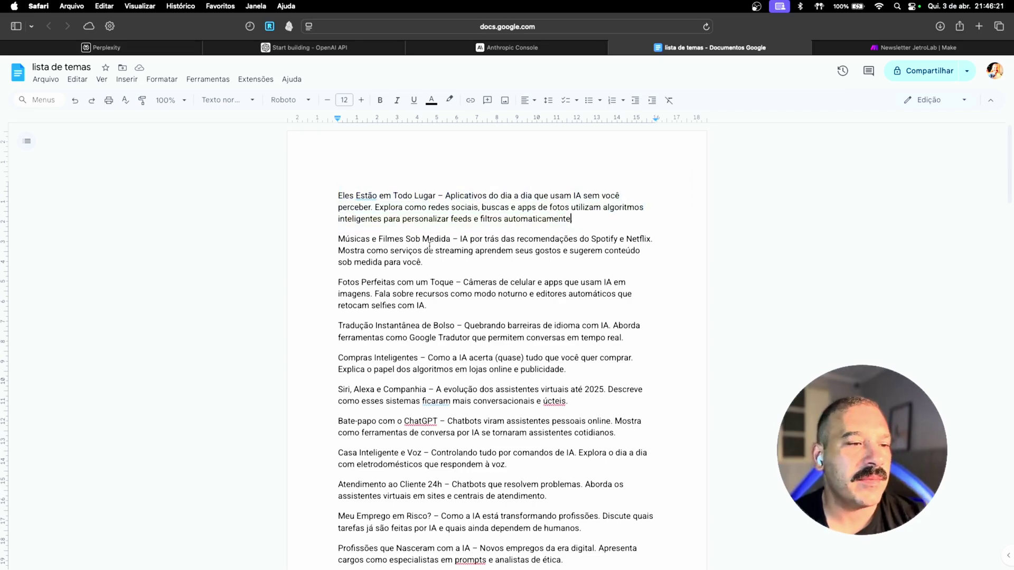
scroll(388, 240, "down", 20)
scroll(429, 246, "up", 20)
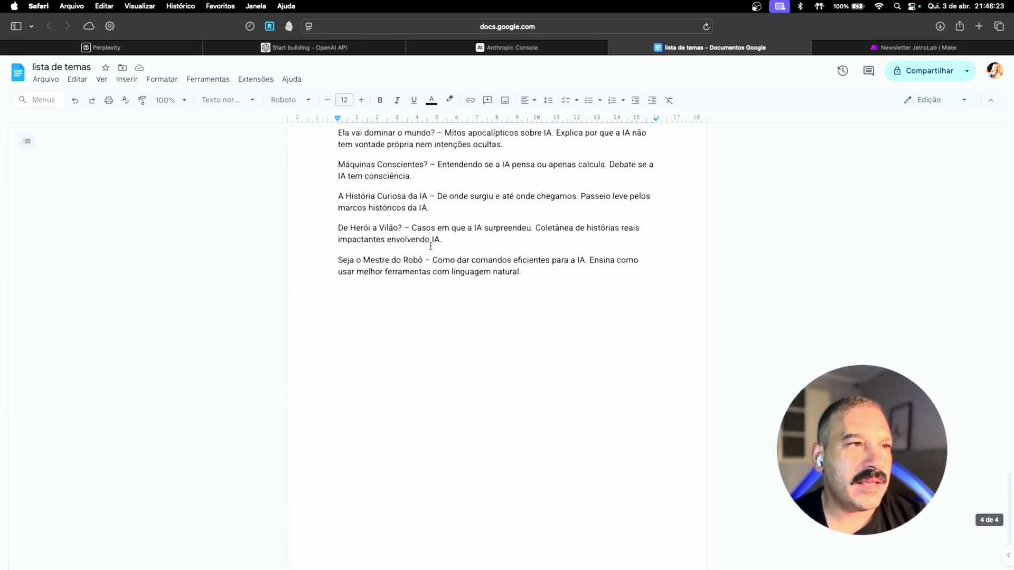
scroll(445, 324, "up", 15)
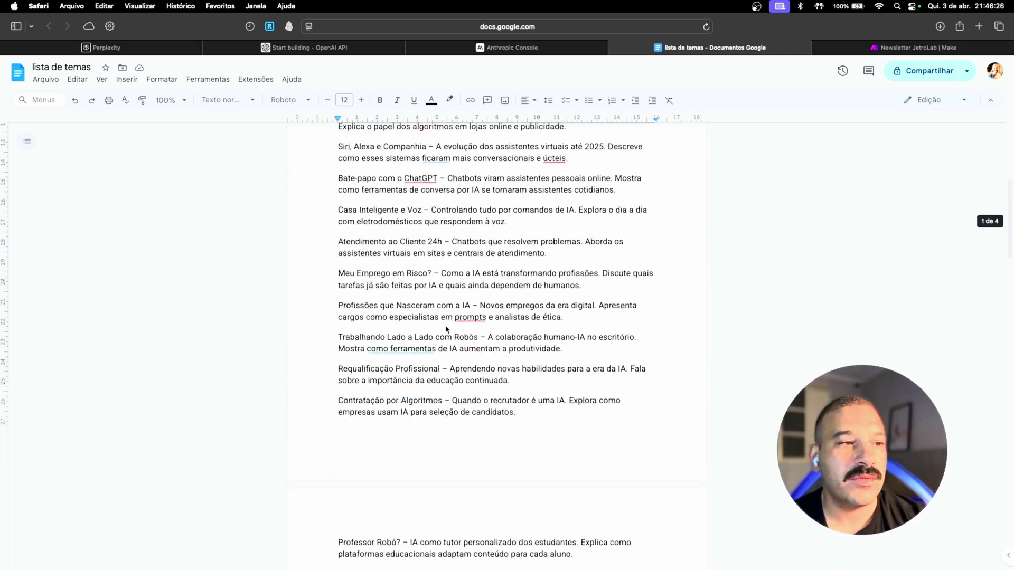
left_click(853, 52)
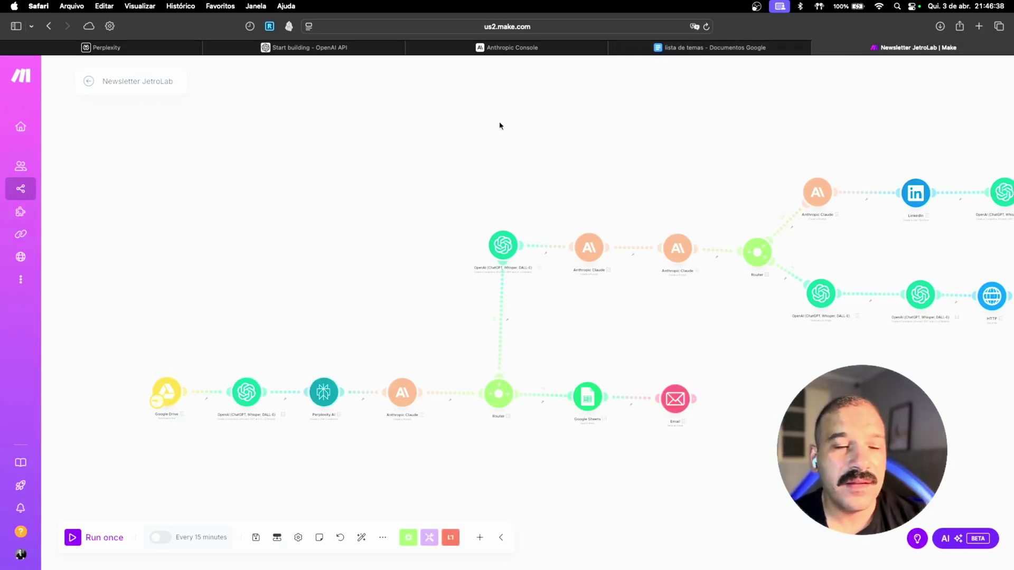
Review the Google Drive module's settings and its new Google connection form, closing both without saving
left_click(244, 393)
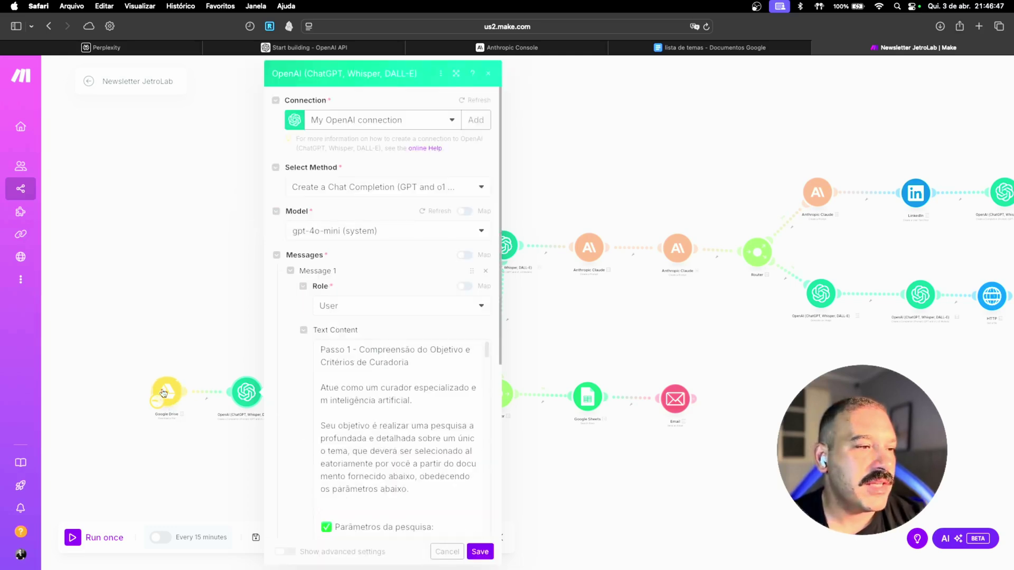
left_click(218, 274)
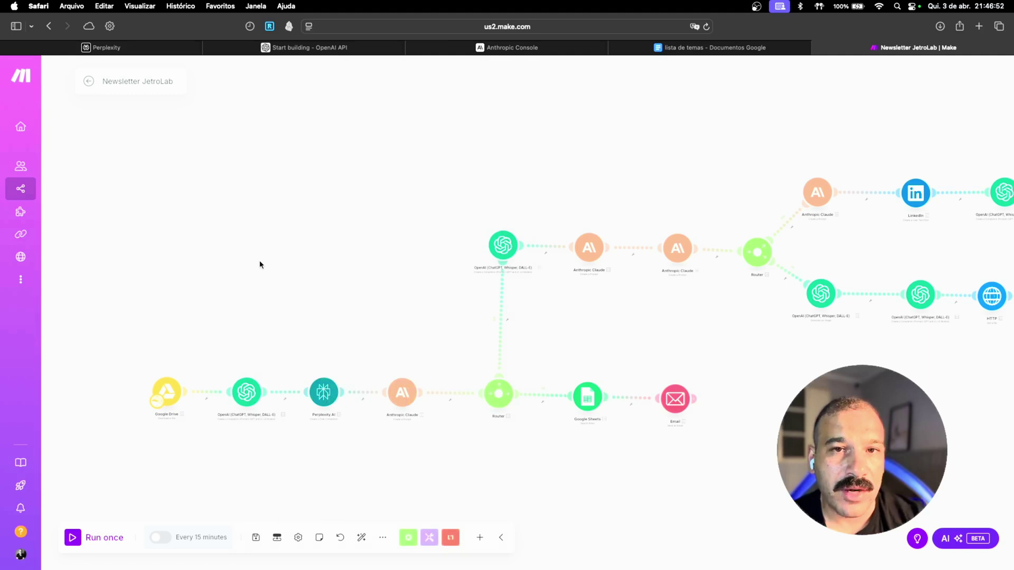
left_click(170, 397)
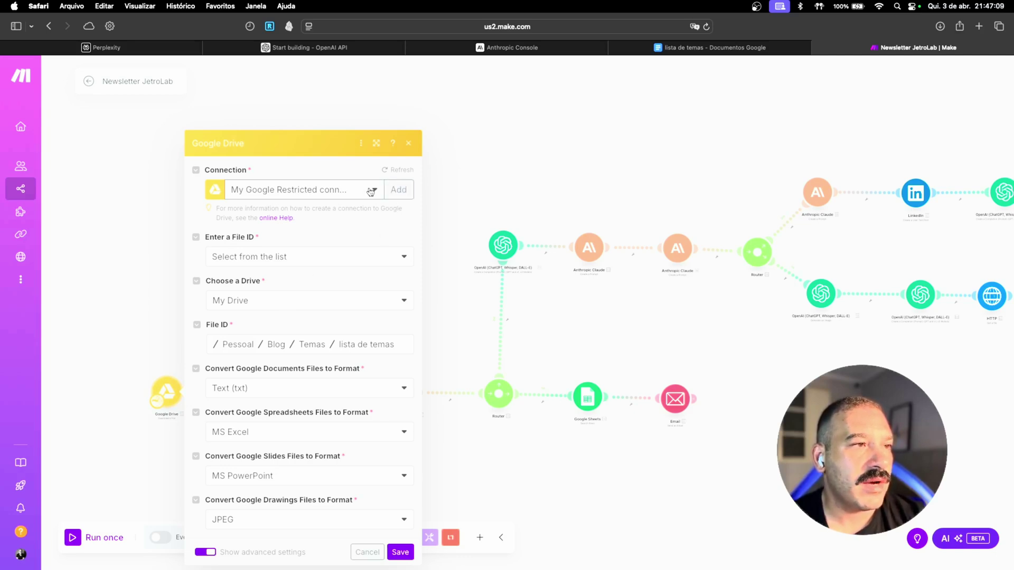
left_click(399, 190)
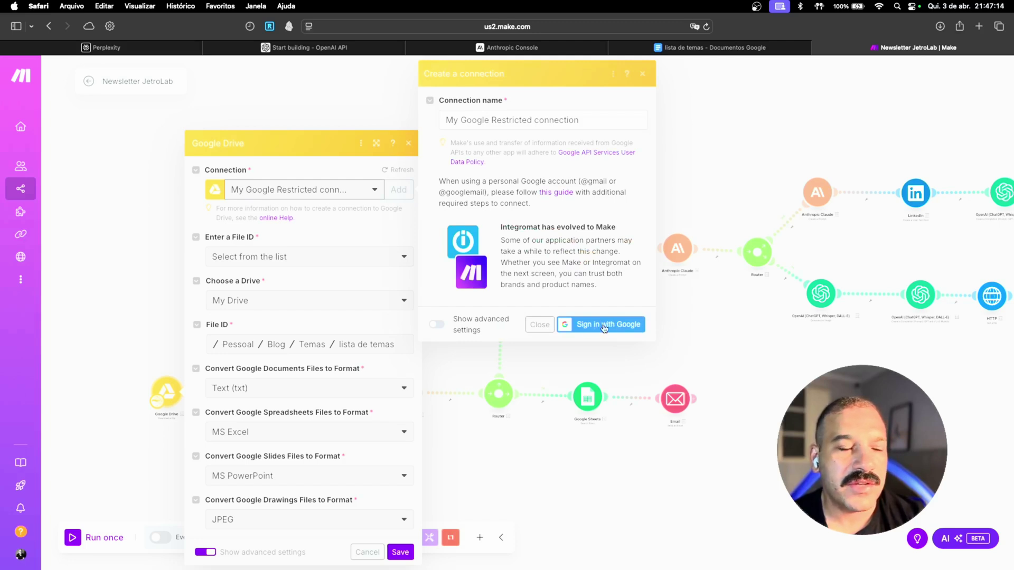
left_click(540, 326)
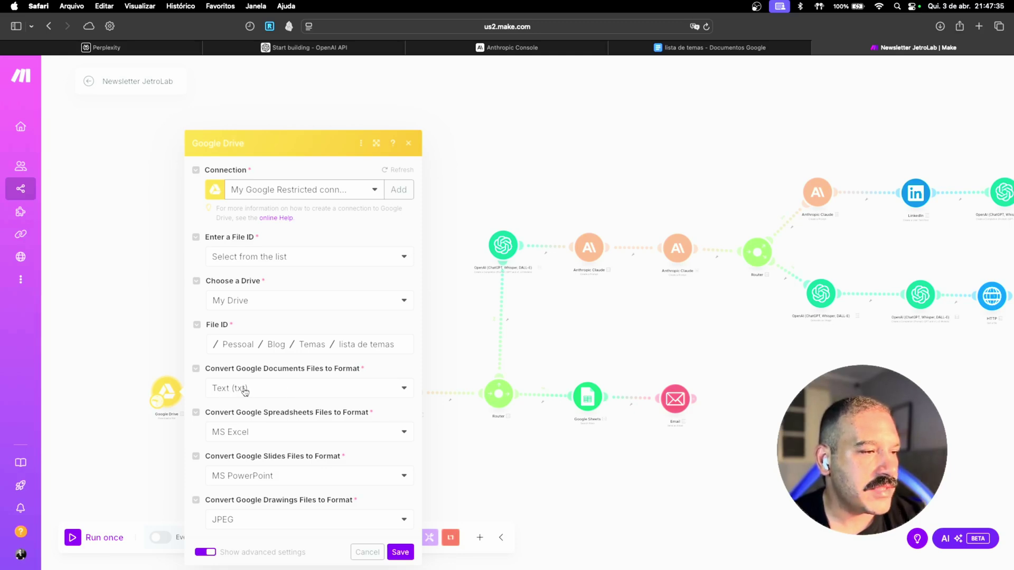
scroll(311, 426, "down", 1)
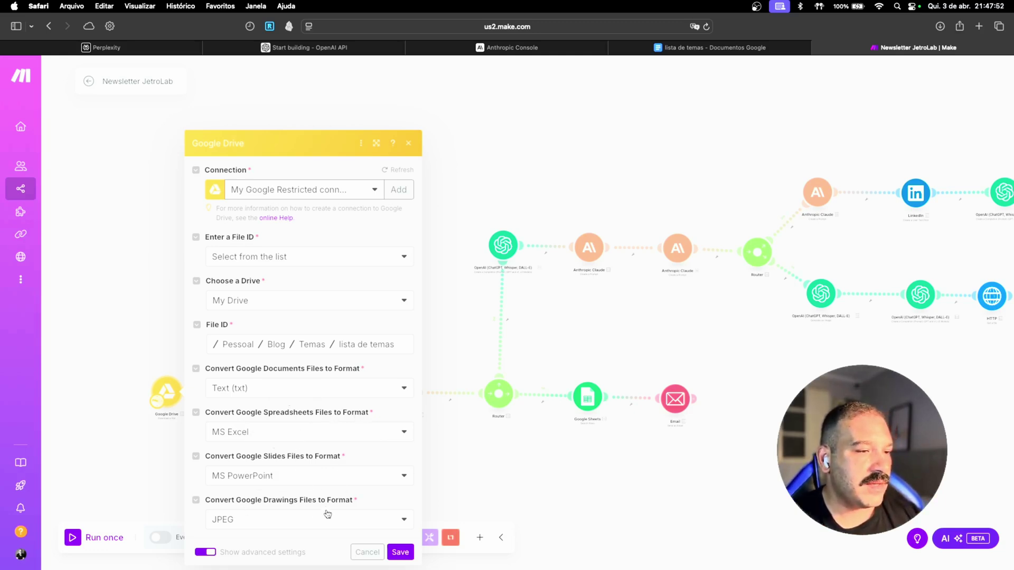
left_click(367, 552)
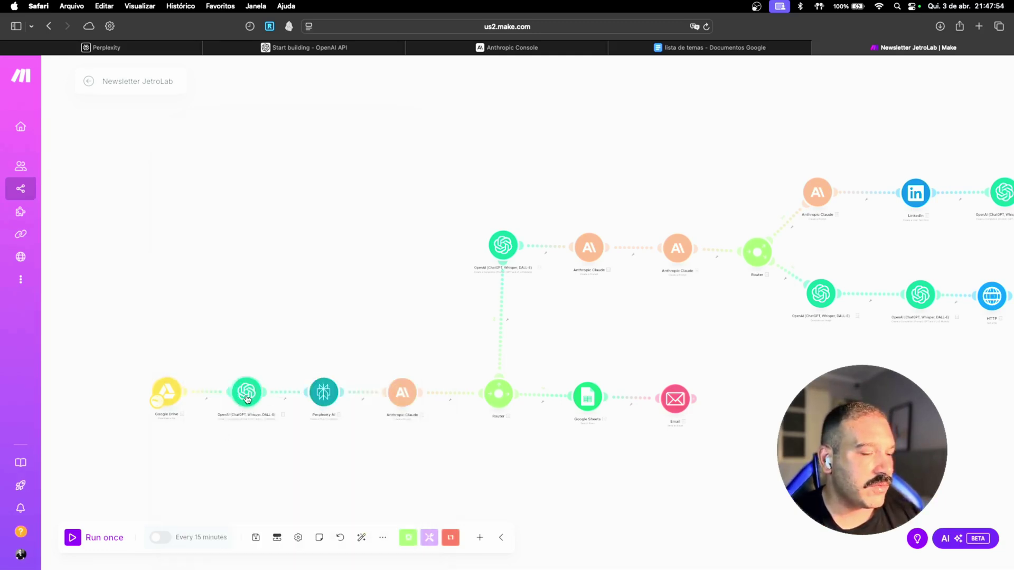
Open the new connection form of the OpenAI module after Google Drive and inspect its API Key and Organization ID fields
left_click(251, 393)
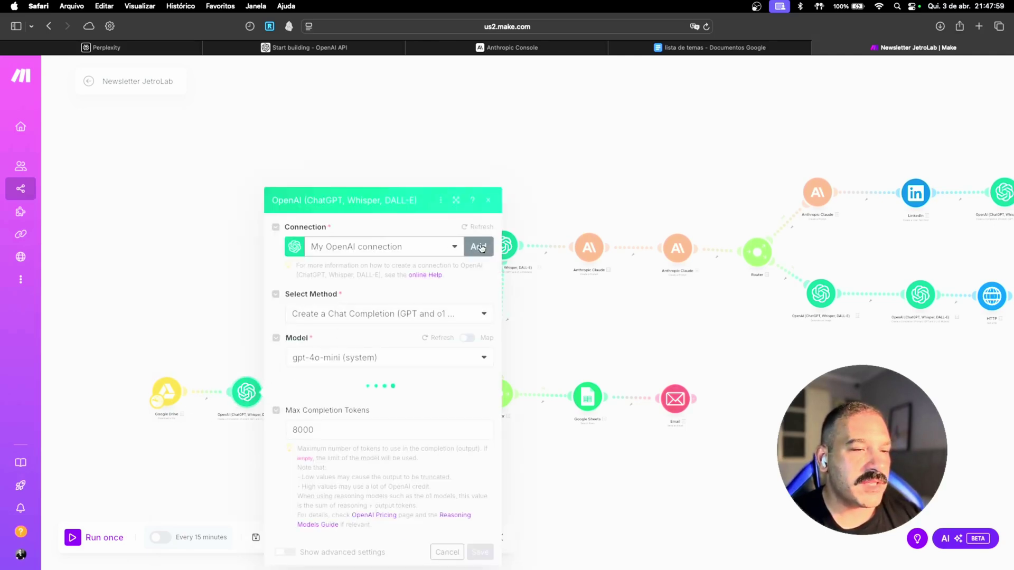
left_click(478, 247)
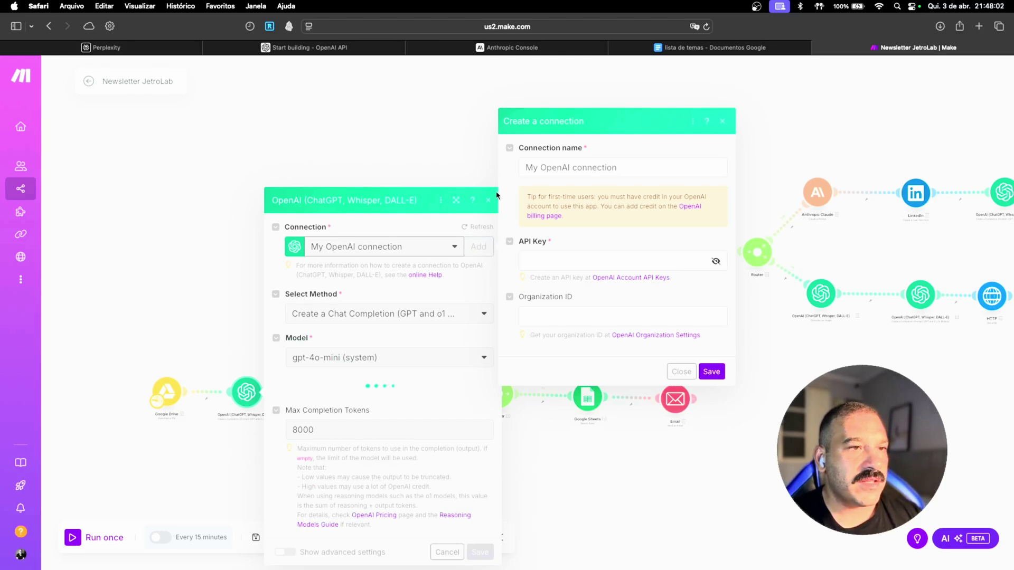
left_click(557, 263)
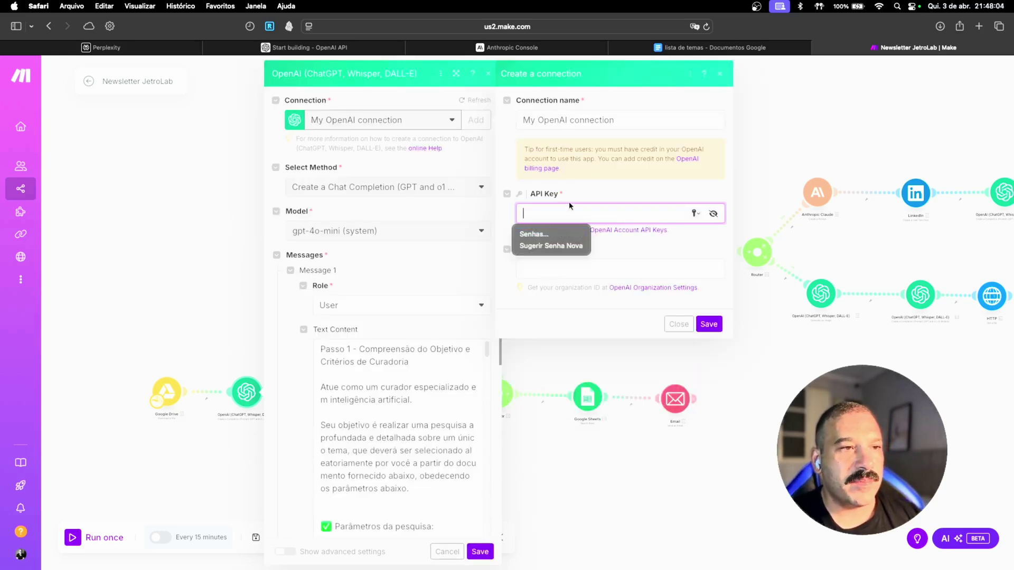
left_click(600, 271)
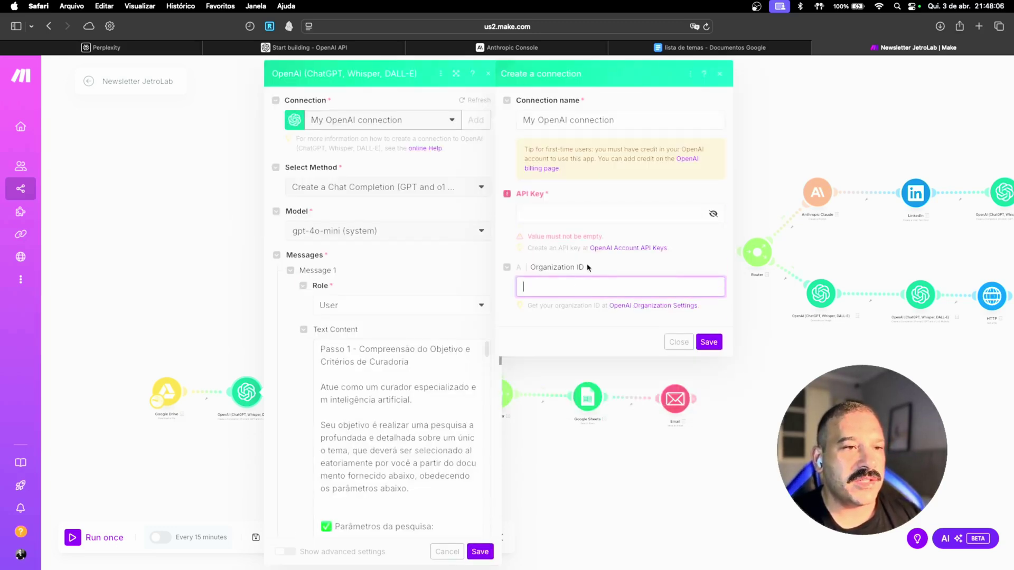
Look up the Organization ID in the OpenAI organization settings linked from the form, select it, and close that page
left_click(649, 306)
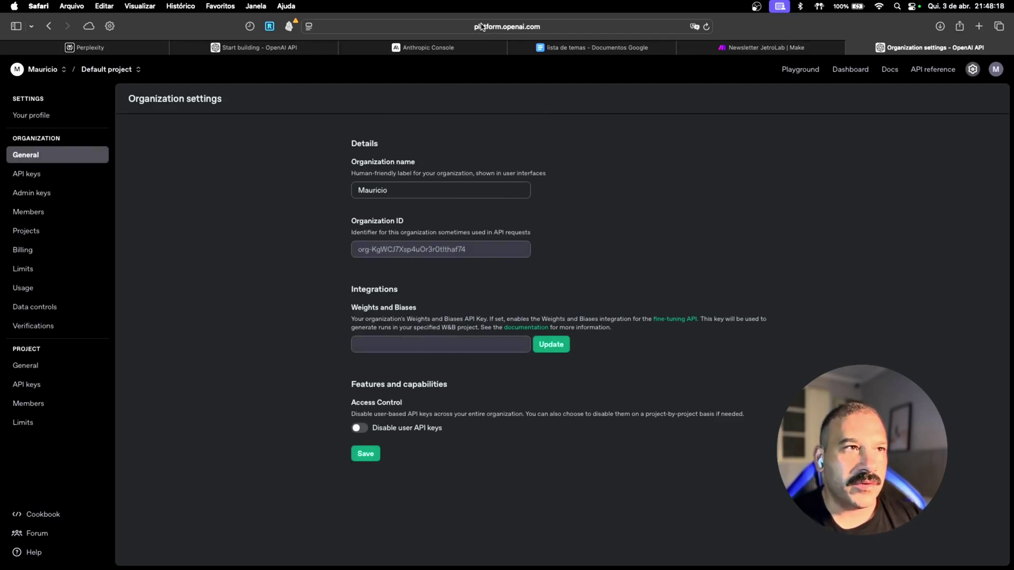
left_click(972, 70)
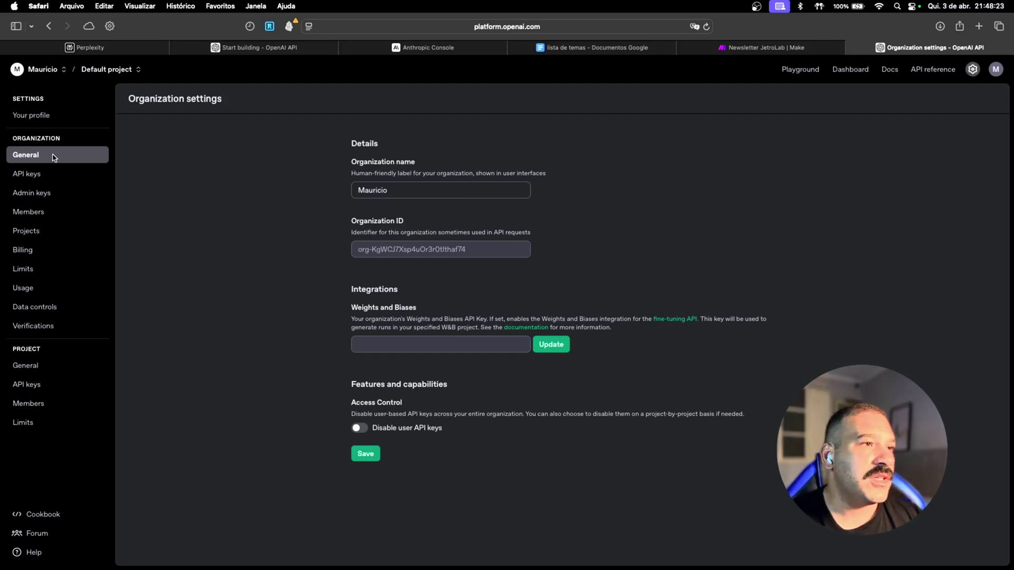
left_click_drag(471, 250, 328, 254)
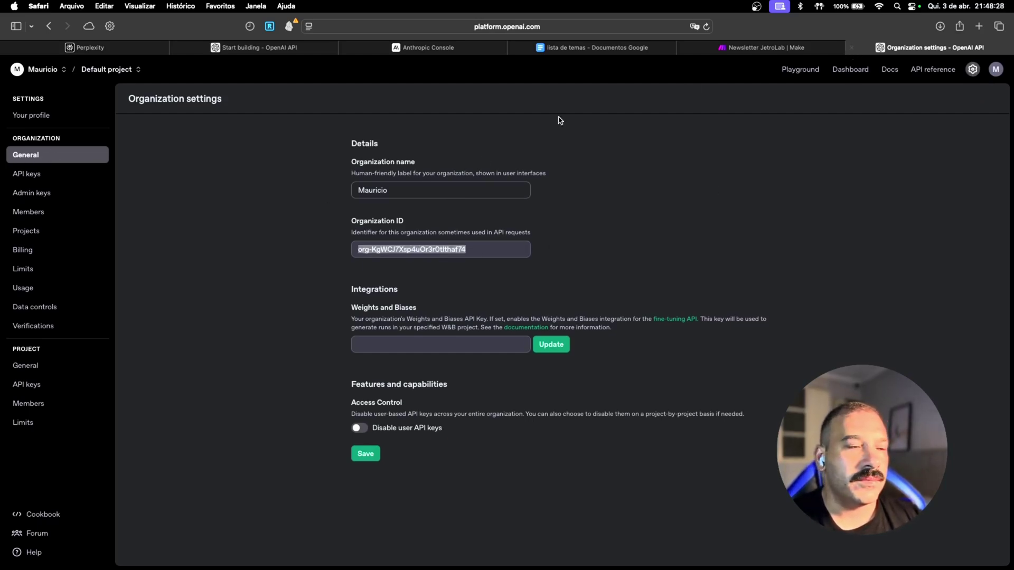
left_click(853, 48)
Revisit the API Key and Organization ID fields in Make and close the new OpenAI connection form without saving
left_click(543, 212)
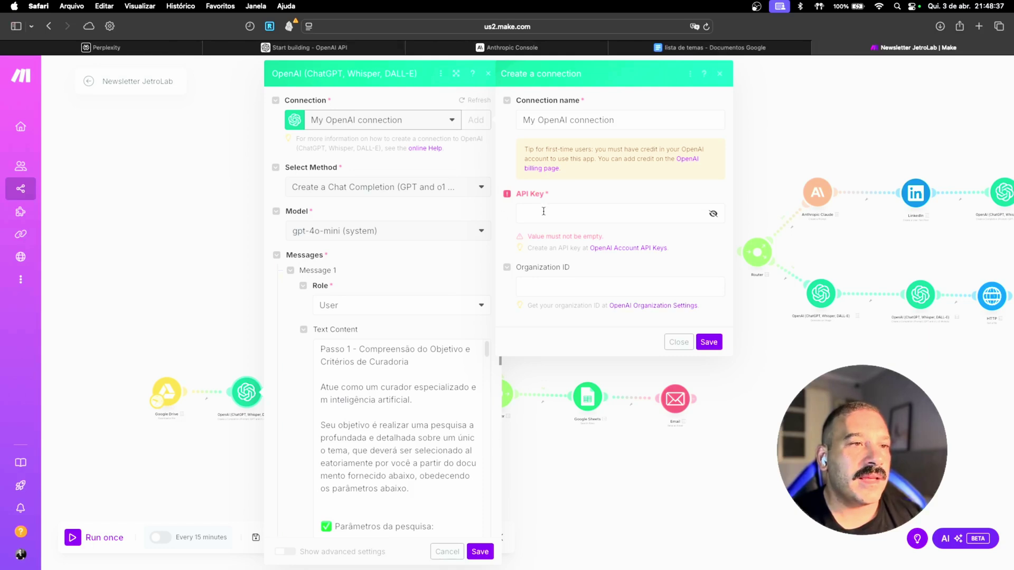
left_click(558, 271)
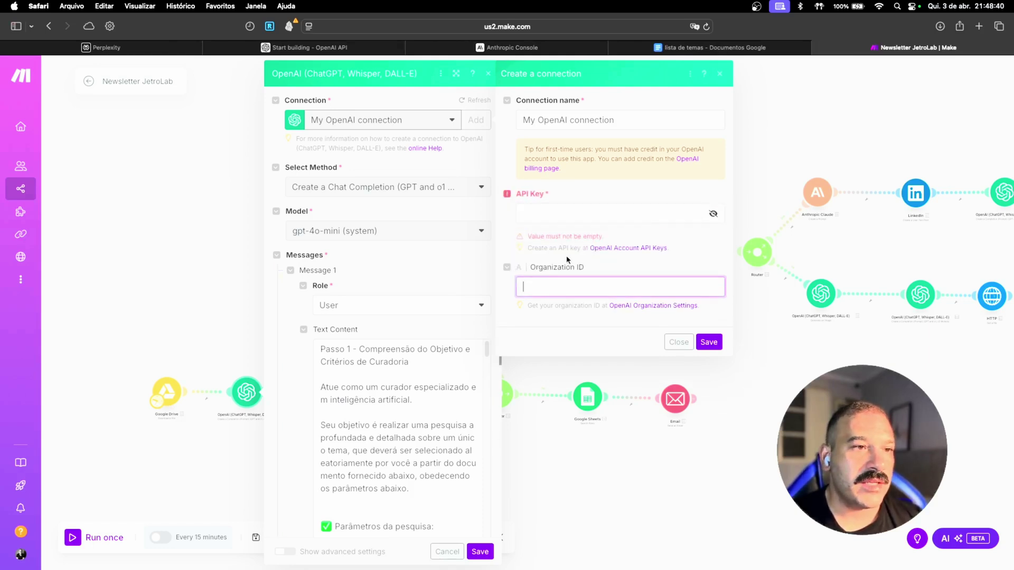
left_click(679, 341)
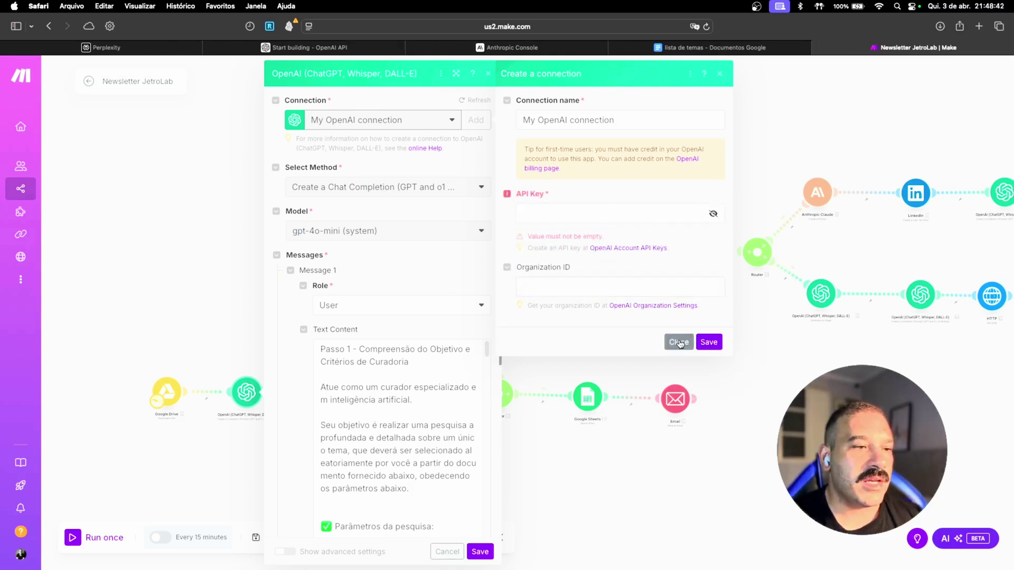
Examine the OpenAI module's user message prompt, from its curation criteria through the content structure to Passo 4, and go back to its beginning
scroll(429, 281, "down", 2)
scroll(428, 280, "down", 6)
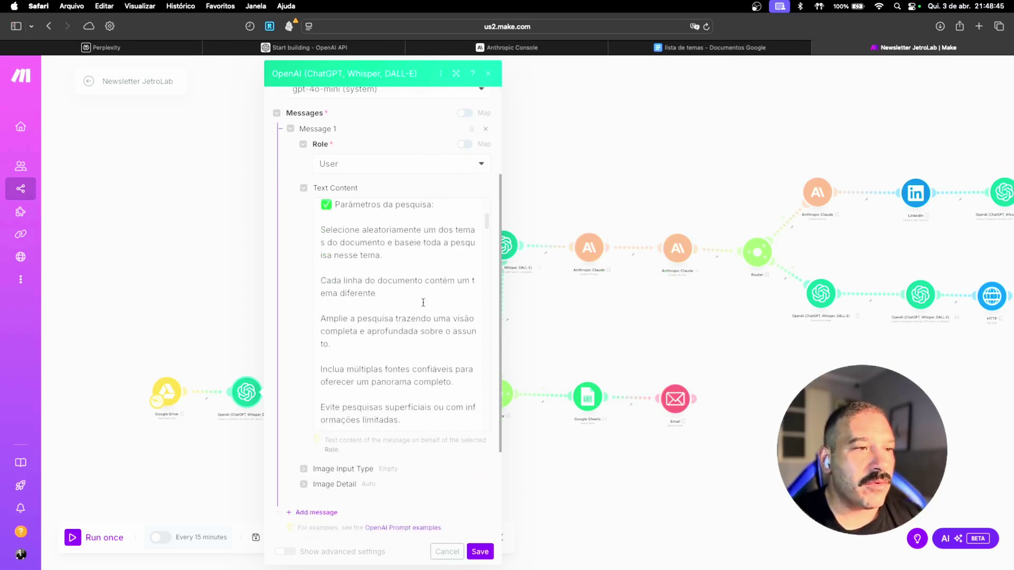
scroll(426, 304, "down", 10)
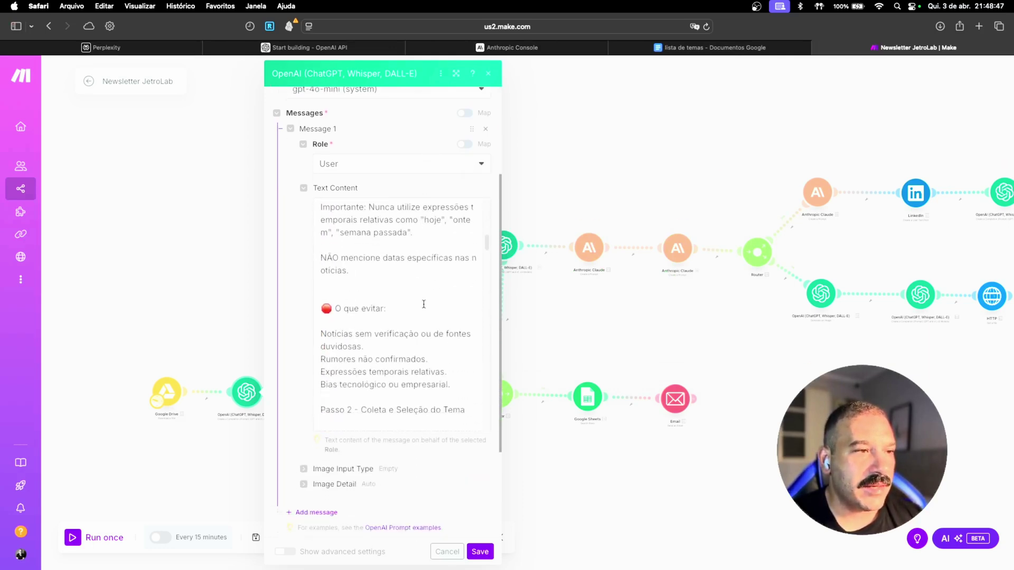
scroll(422, 305, "down", 2)
scroll(421, 305, "up", 12)
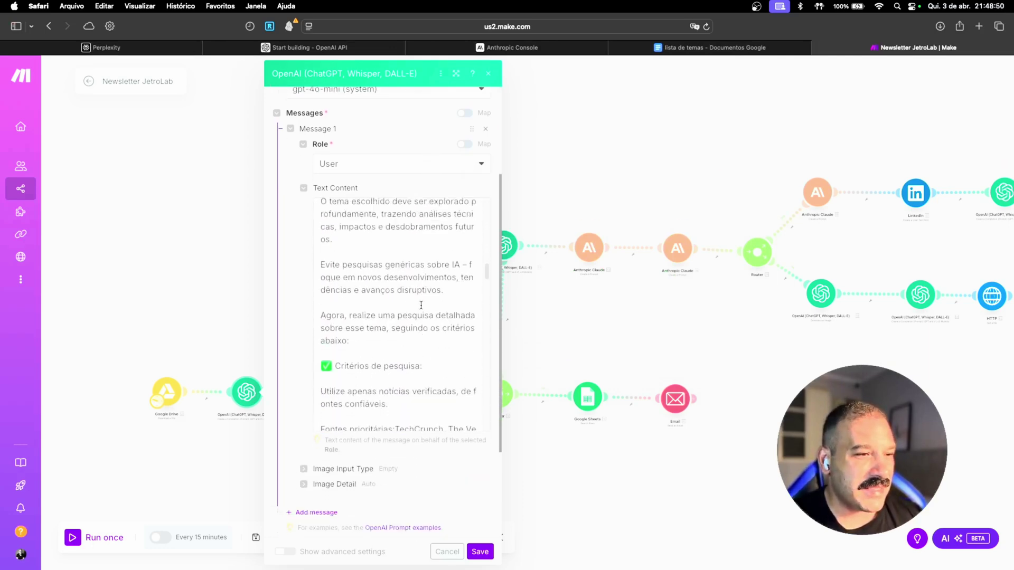
scroll(421, 305, "down", 20)
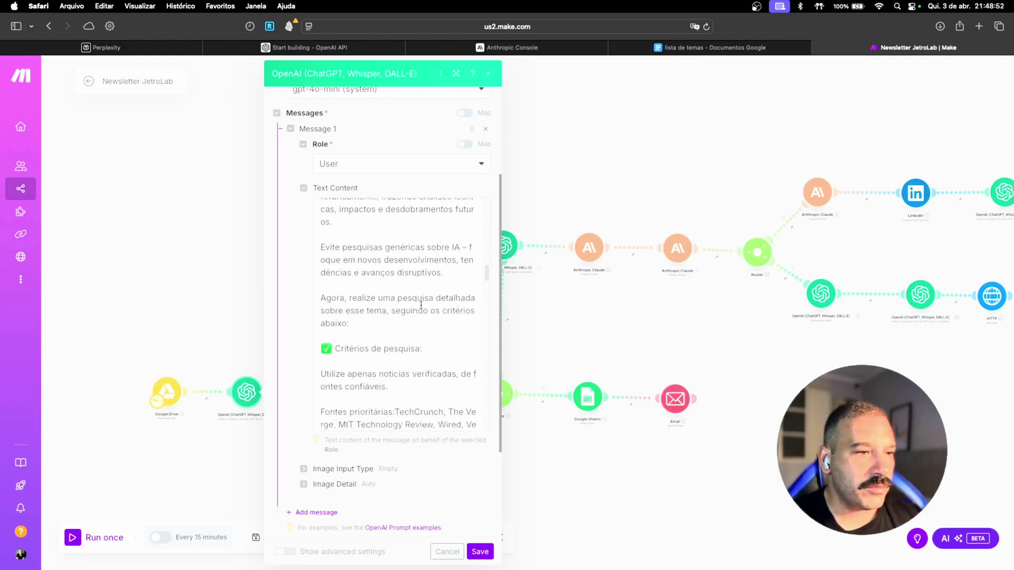
scroll(421, 305, "down", 20)
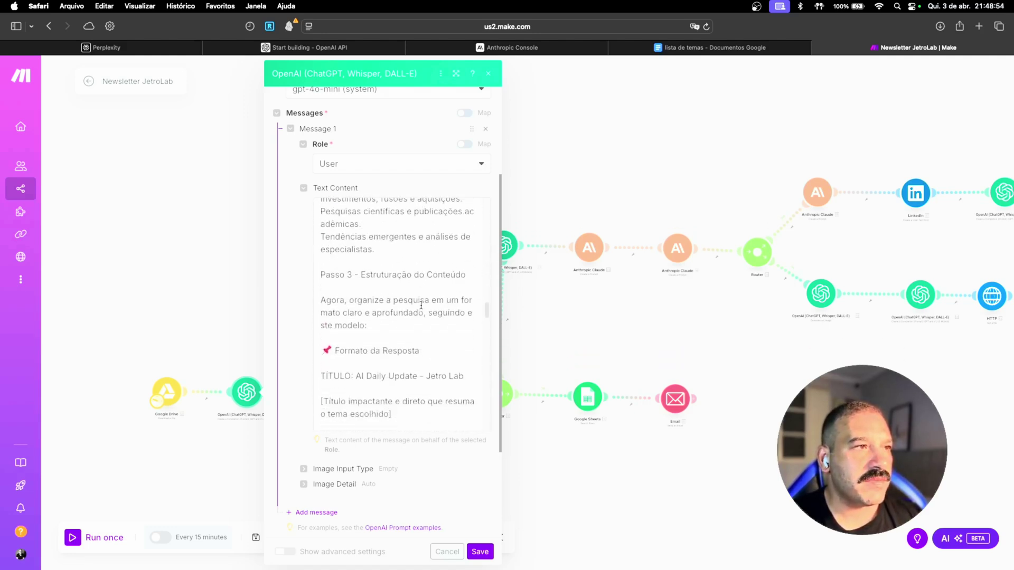
scroll(421, 305, "down", 20)
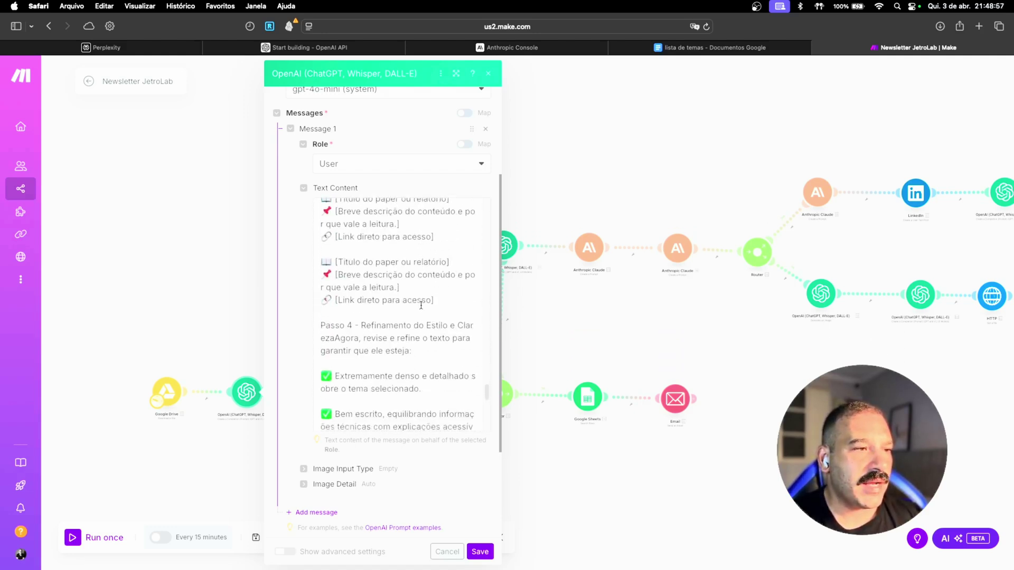
scroll(421, 305, "down", 5)
scroll(421, 306, "up", 15)
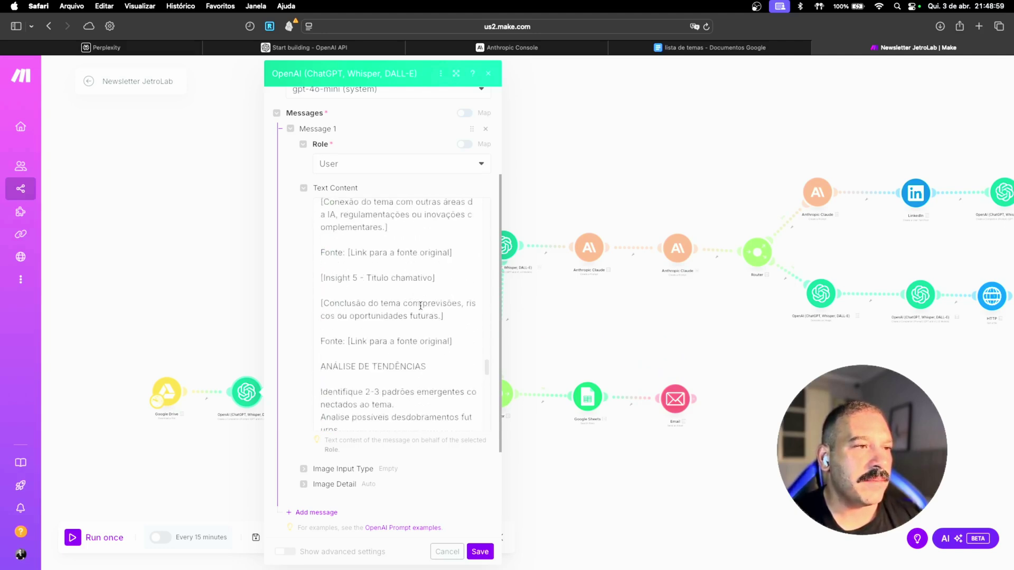
scroll(371, 336, "up", 1)
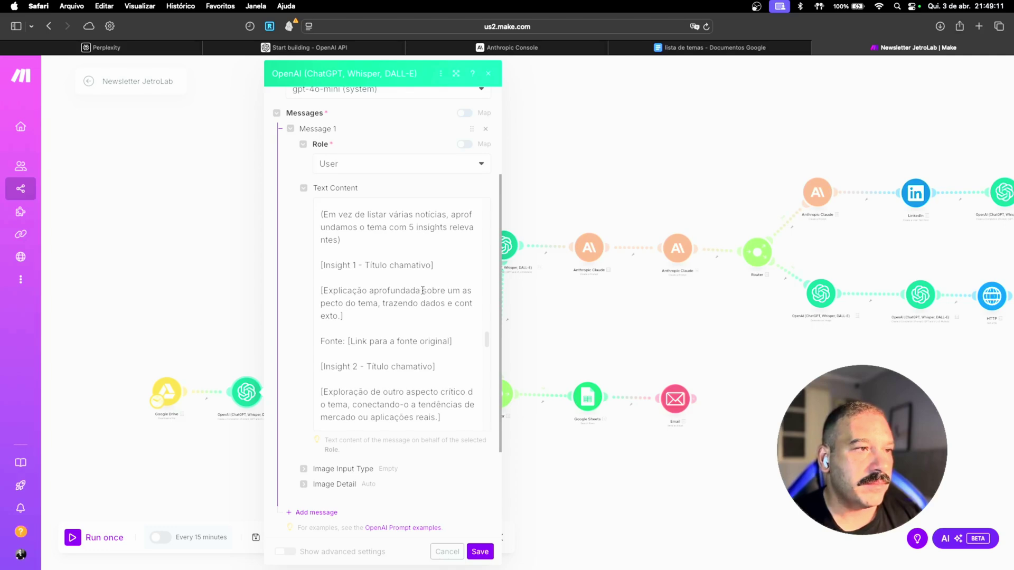
scroll(423, 290, "up", 5)
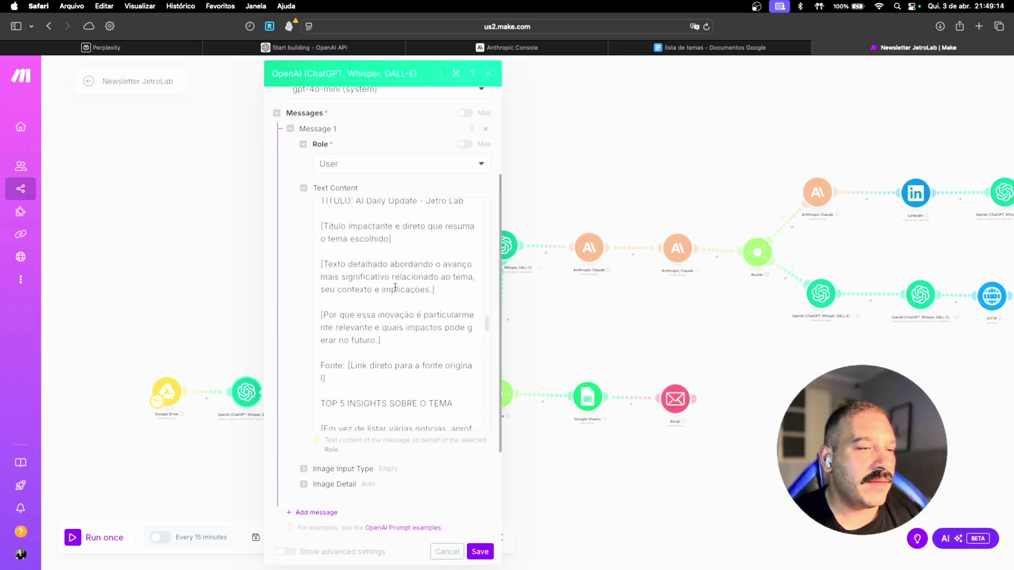
scroll(395, 287, "up", 5)
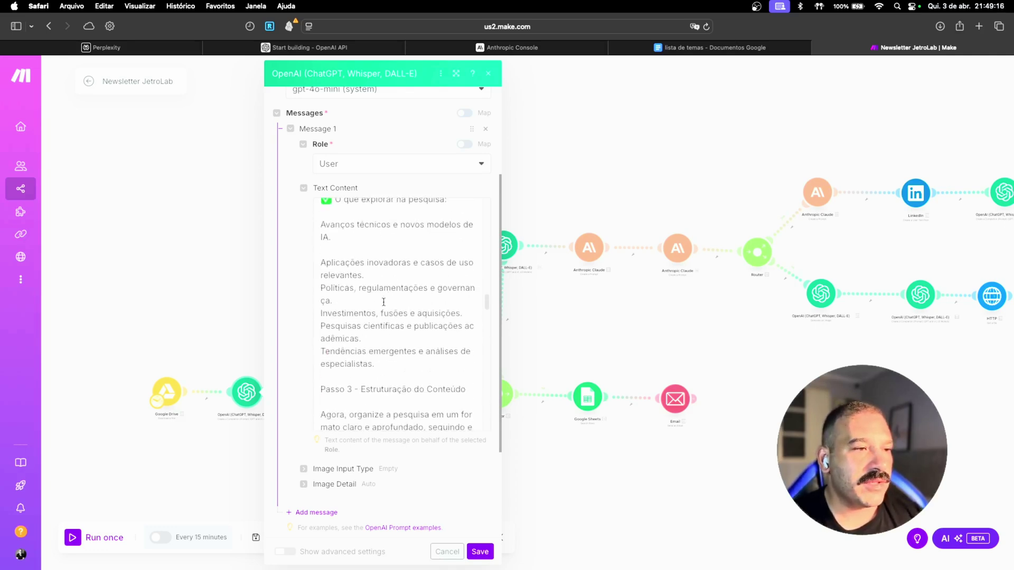
scroll(384, 302, "up", 5)
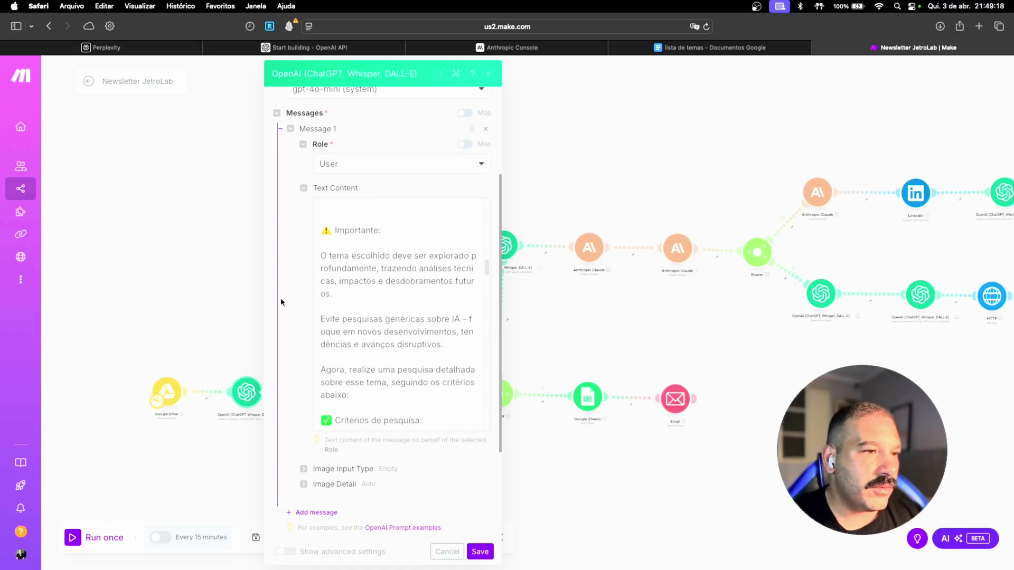
scroll(410, 319, "up", 3)
scroll(418, 325, "down", 3)
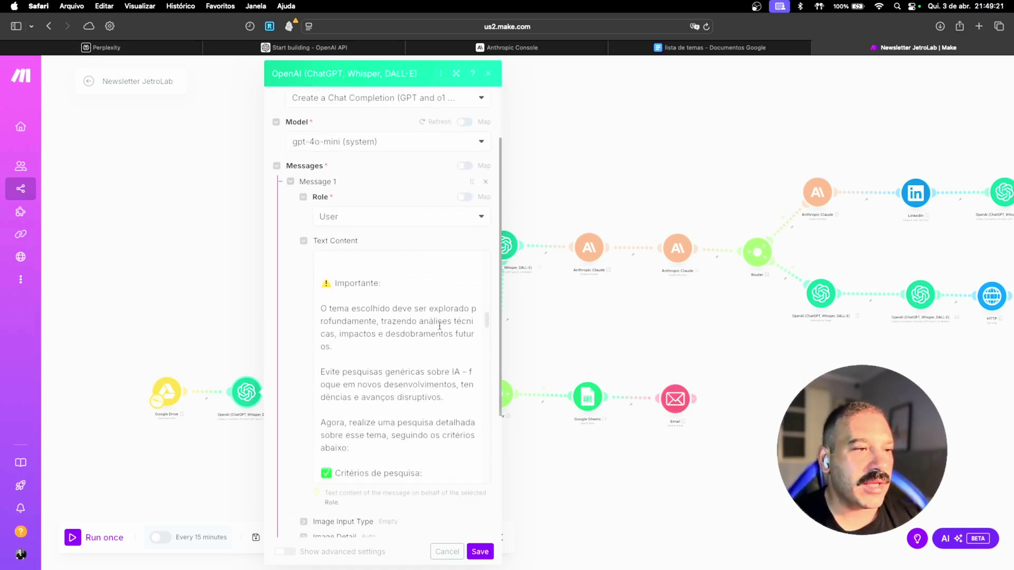
scroll(419, 328, "up", 10)
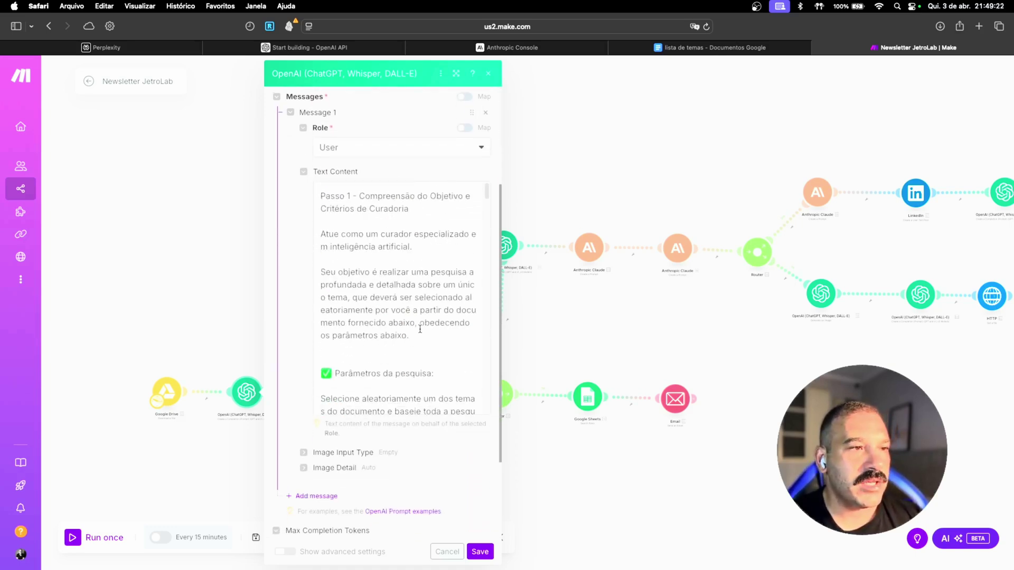
Copy the whole user message prompt of the OpenAI module and close the module's settings
left_click(421, 296)
key("super+a")
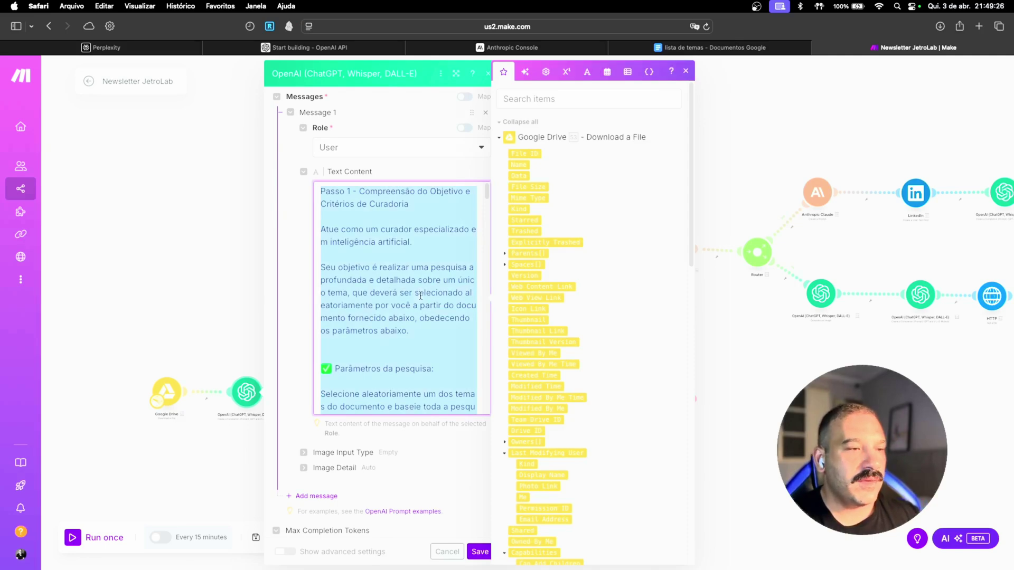
left_click(766, 214)
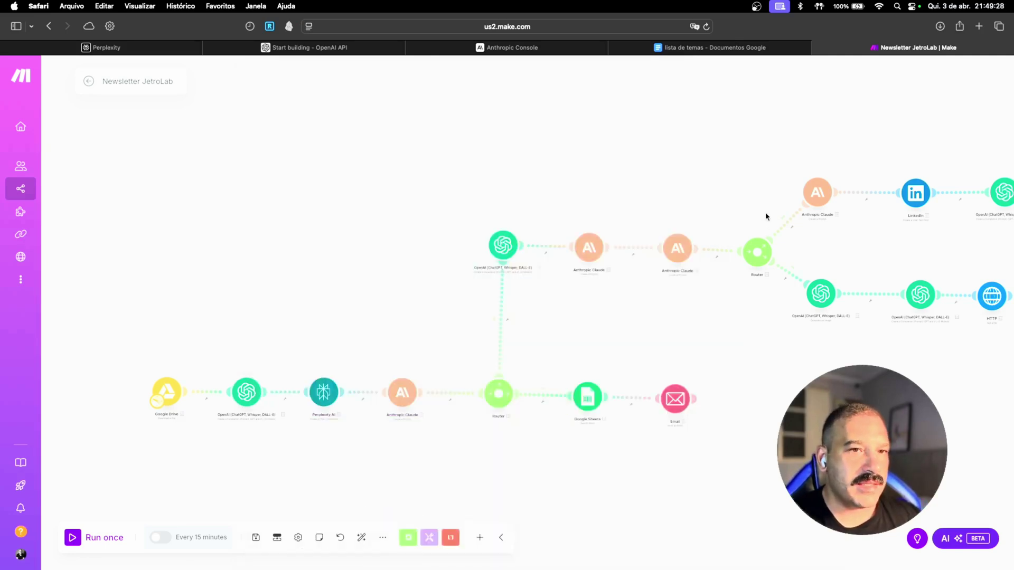
Switch to ChatGPT in a new browser tab
key("super+t")
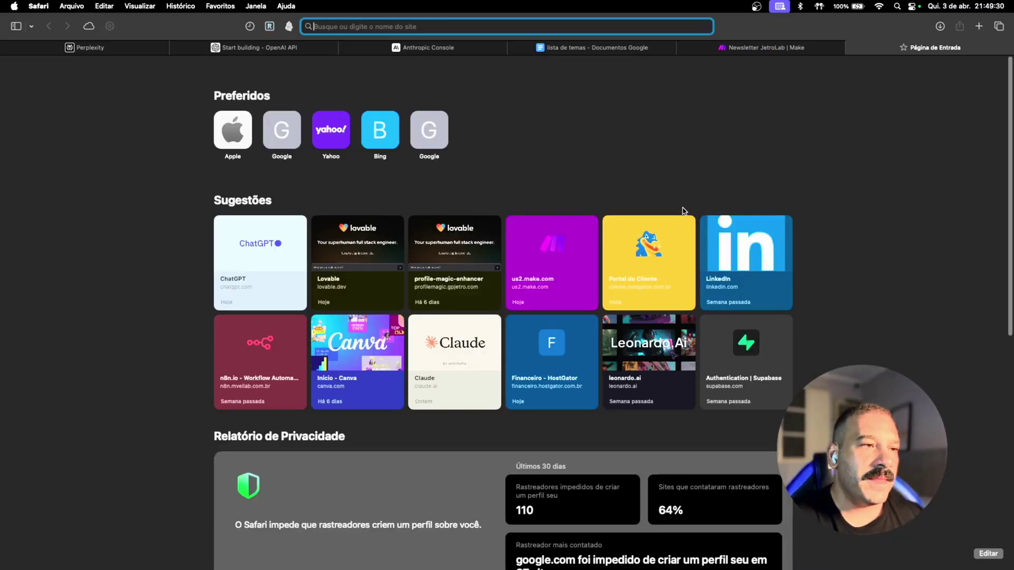
type("chat")
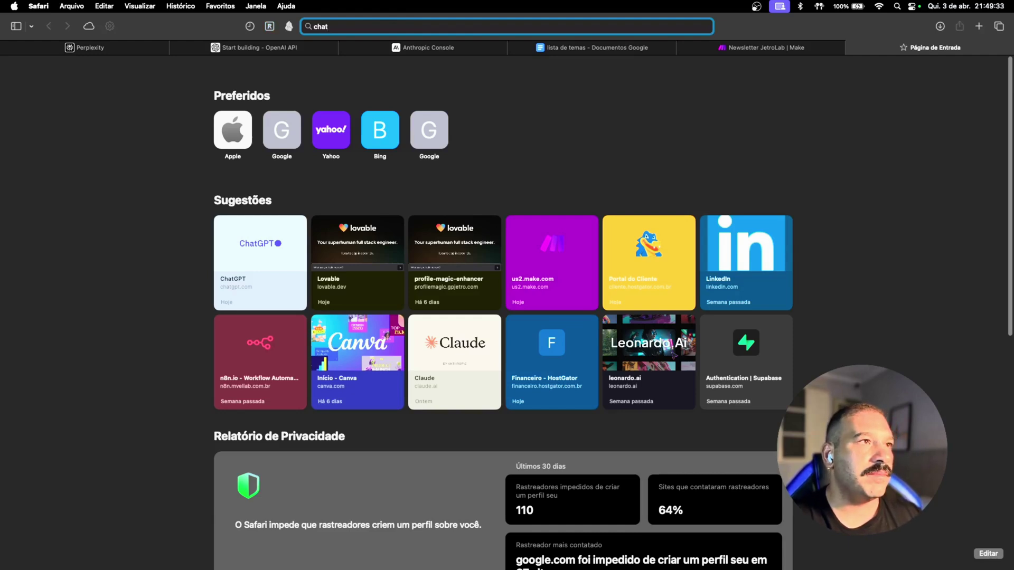
key("Return")
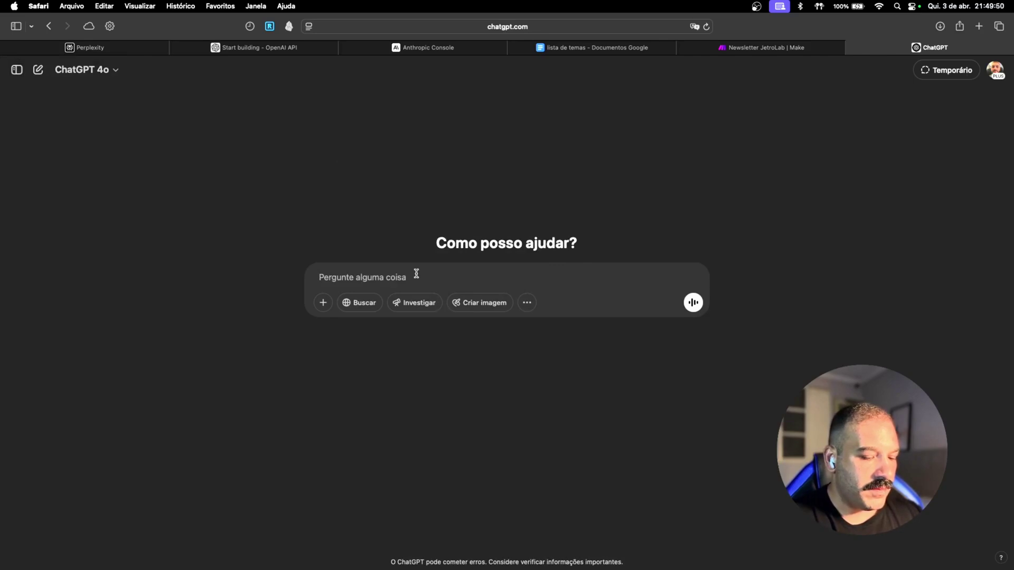
Write the instruction "Modifique esse prompt para gerar conteúdos no nicho de Nutrição Esportiva:" in the chat message and leave a blank line after it
type("Modifique ess")
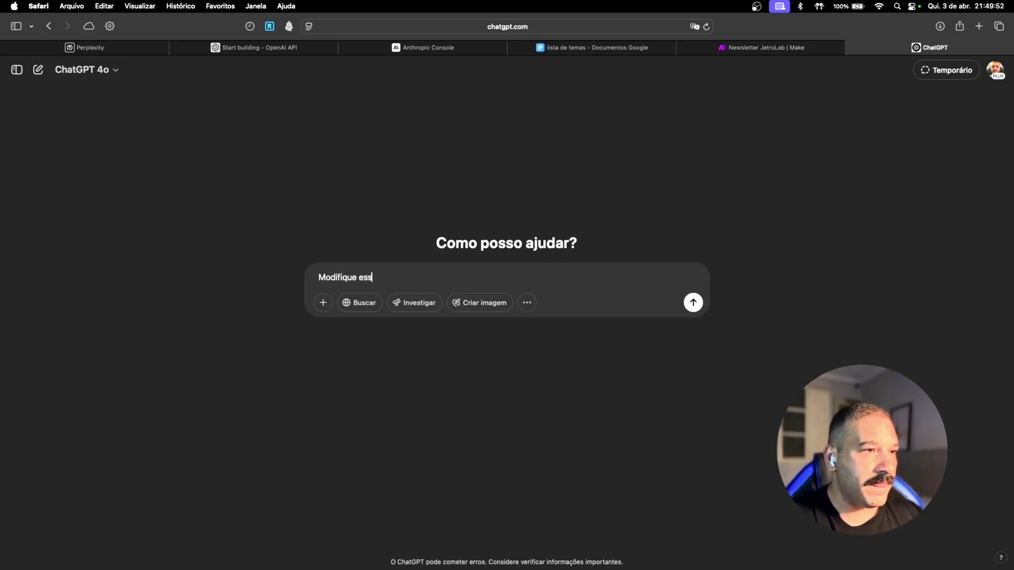
type("e prompt par")
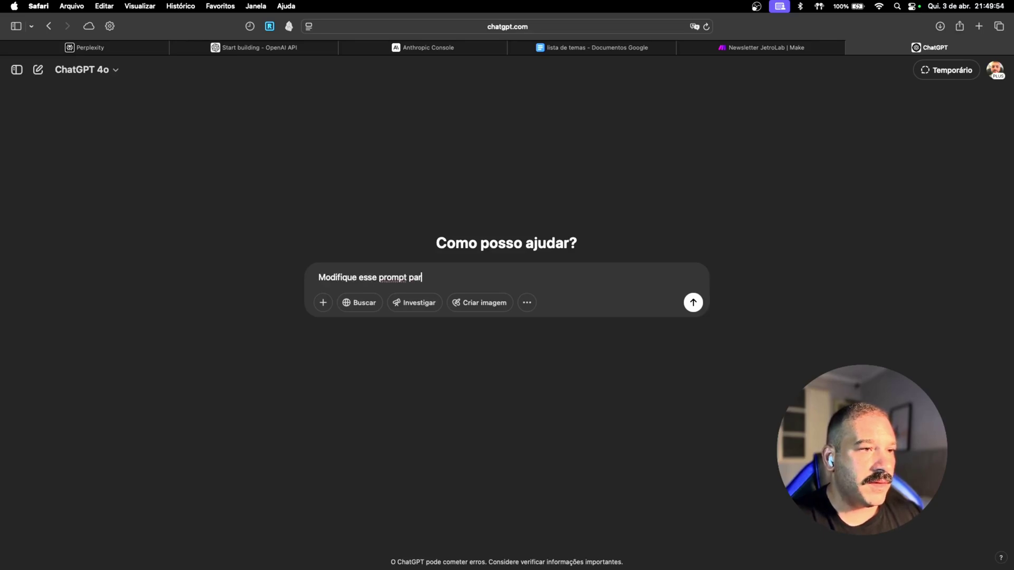
type("a gerar co")
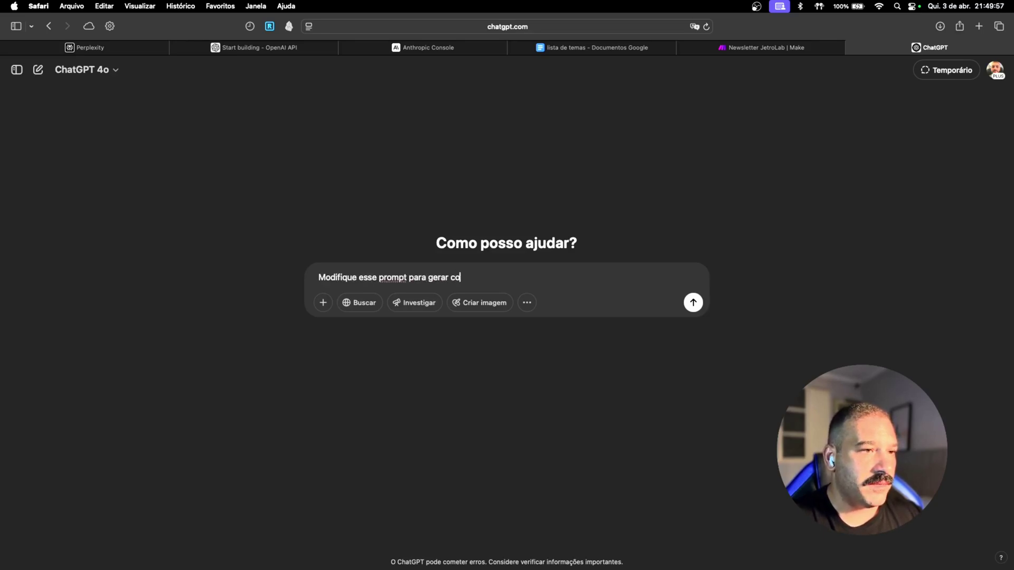
type("nteúdos")
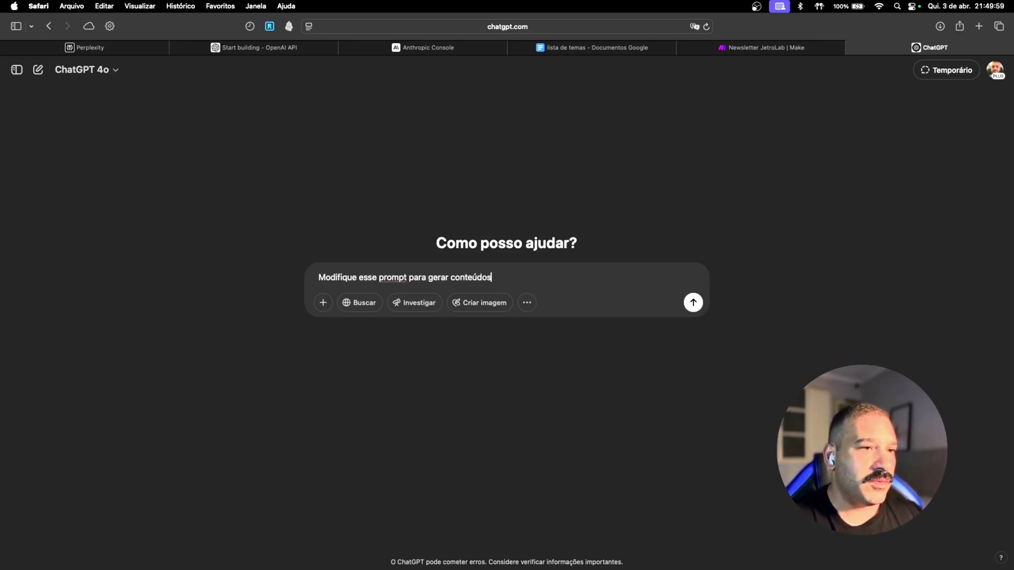
type(" no nicho de N")
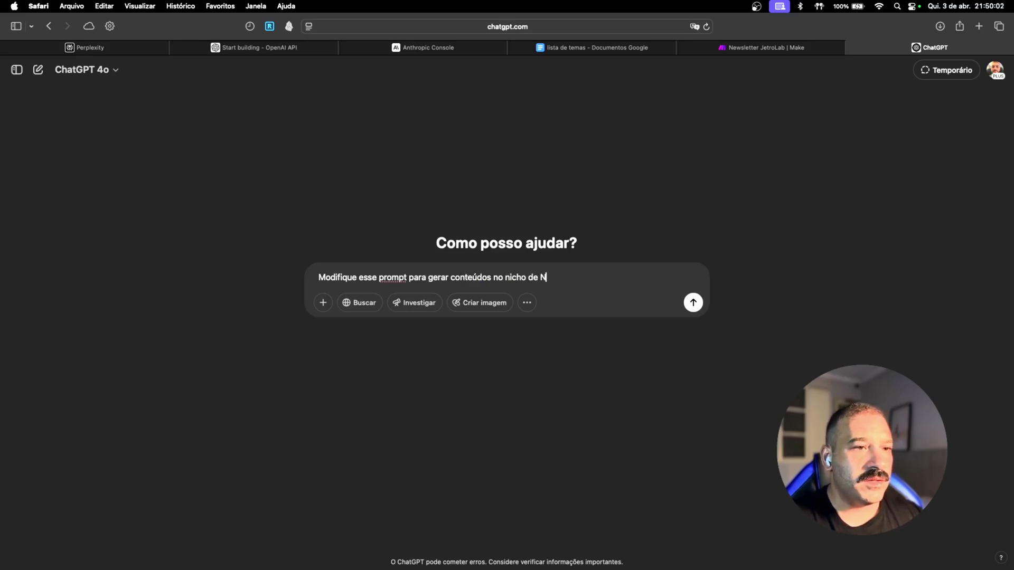
type("utrição E")
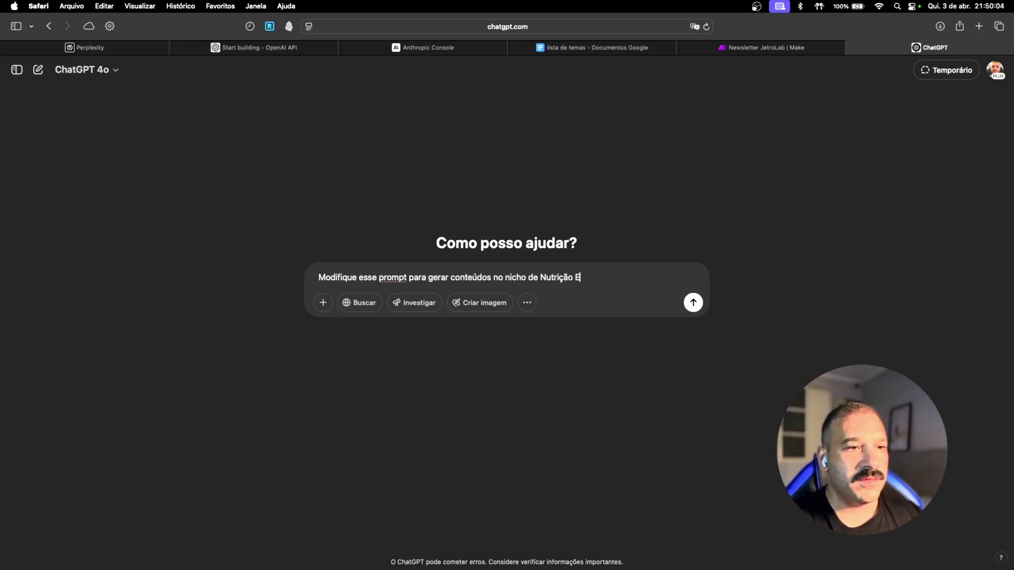
type("sportiva:")
key("shift+Return")
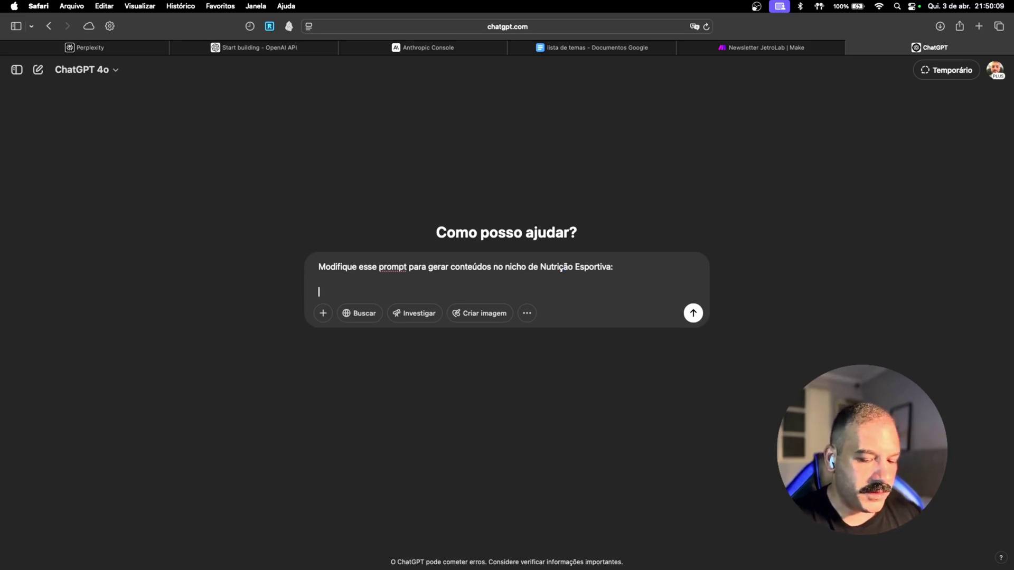
Add the heading "# Prompt" with the copied prompt pasted below it, and send the message
type("#")
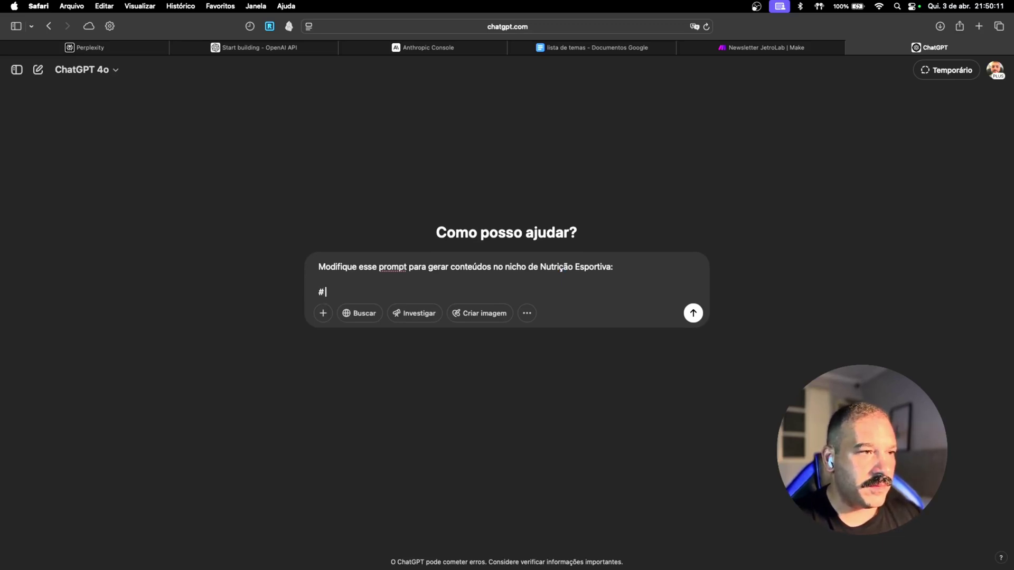
type(" Prom")
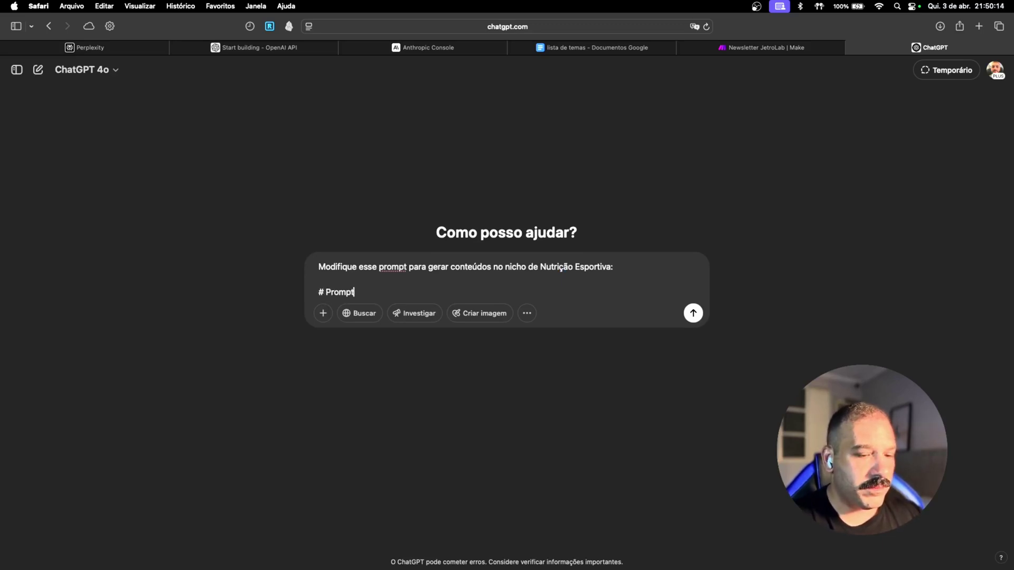
type("pt")
key("shift+Return")
key("super+v")
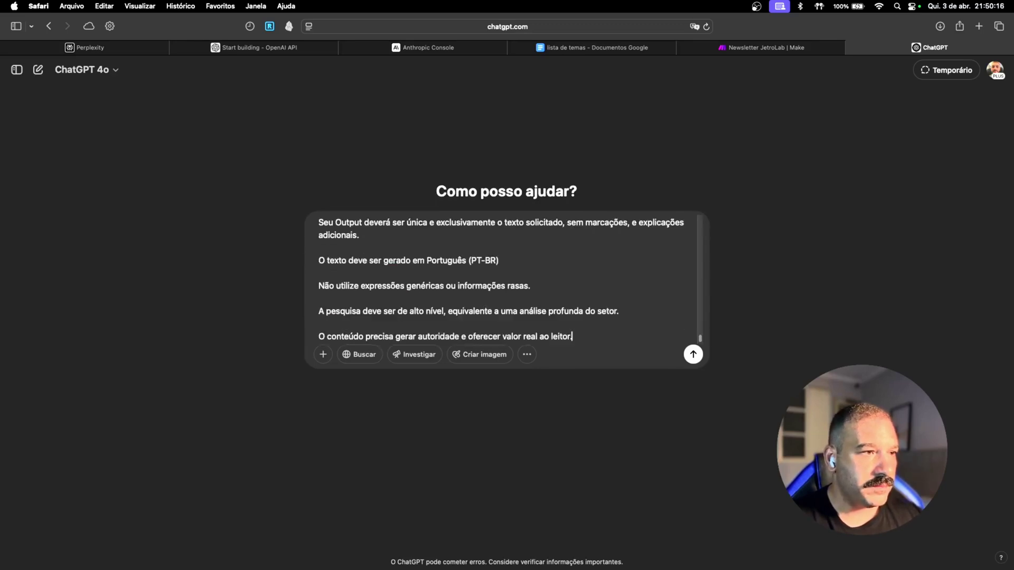
key("shift+Return")
key("shift+Return")
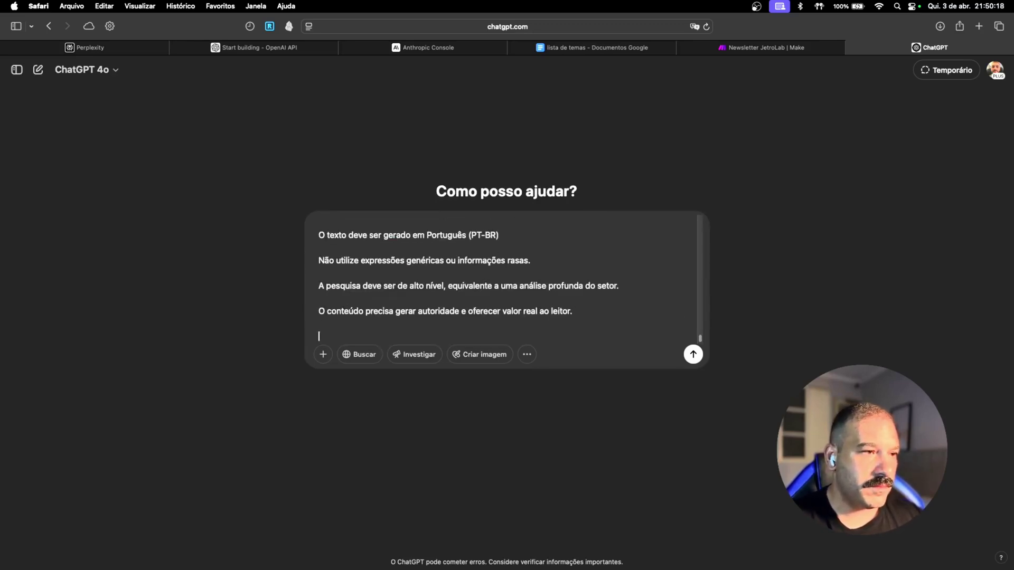
key("Return")
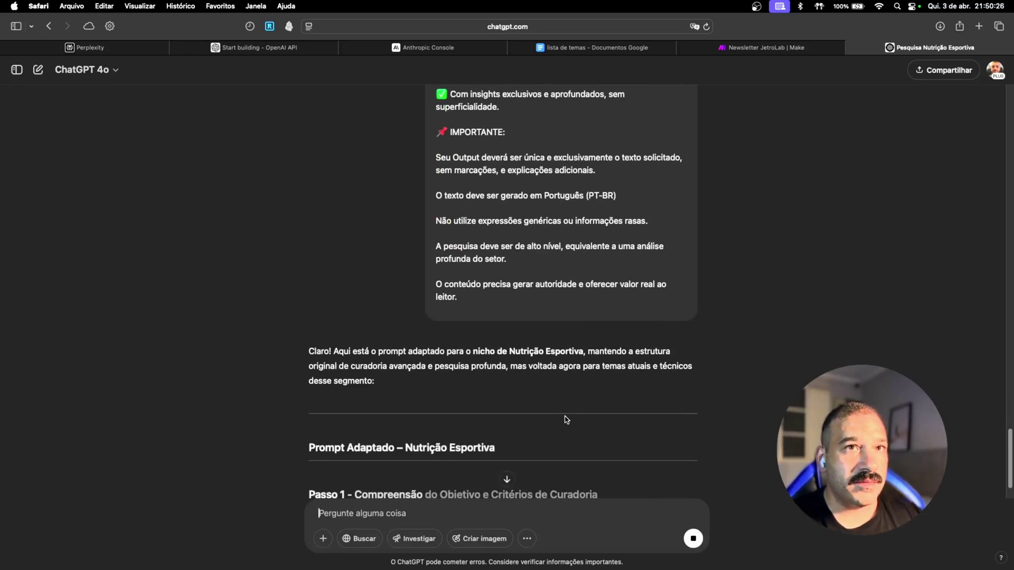
Compare ChatGPT's adapted Nutrição Esportiva prompt with the original, covering its objective, search parameters, important notes and source criteria
scroll(556, 416, "down", 4)
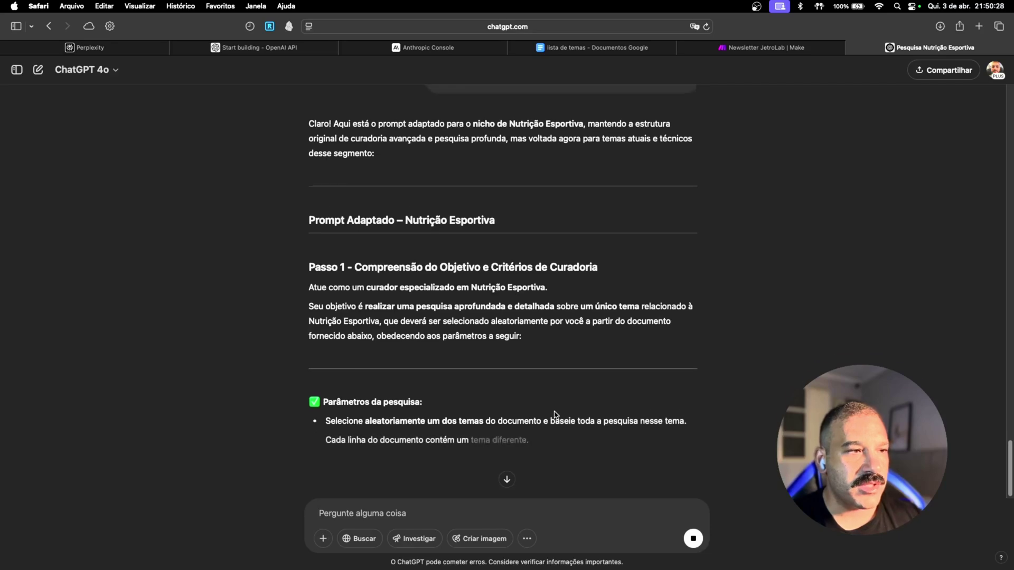
scroll(449, 317, "down", 2)
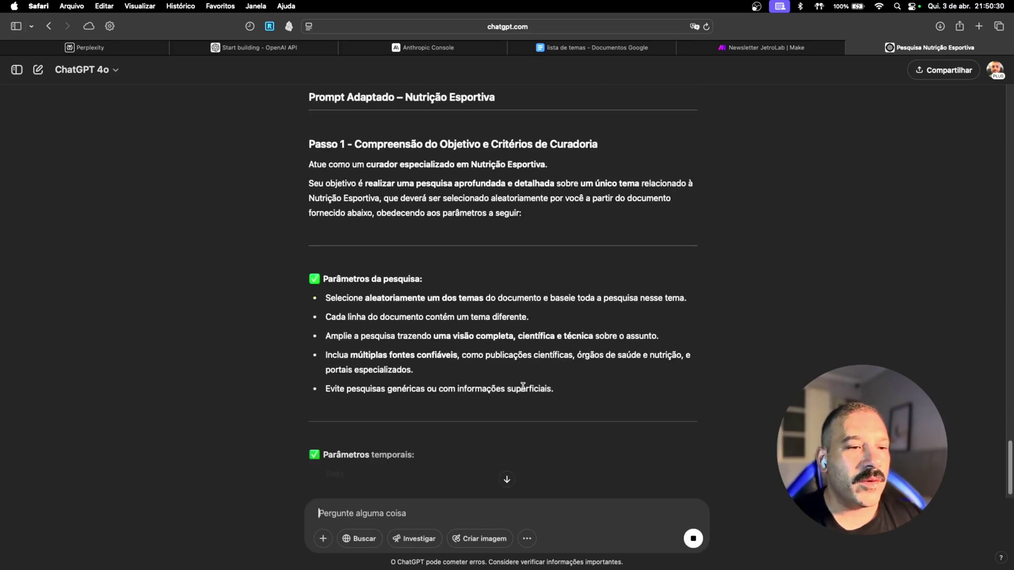
scroll(442, 284, "up", 10)
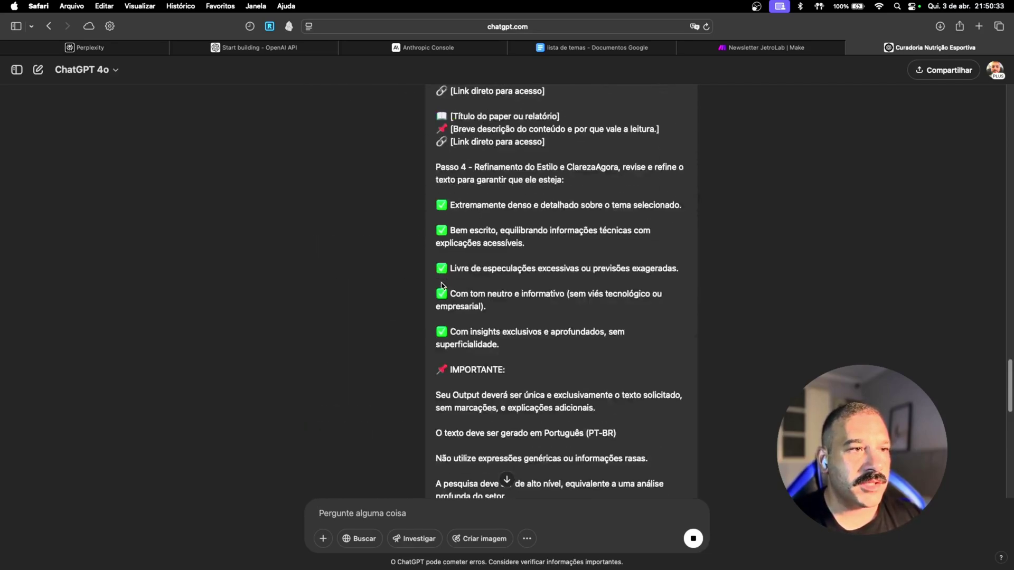
scroll(484, 267, "up", 10)
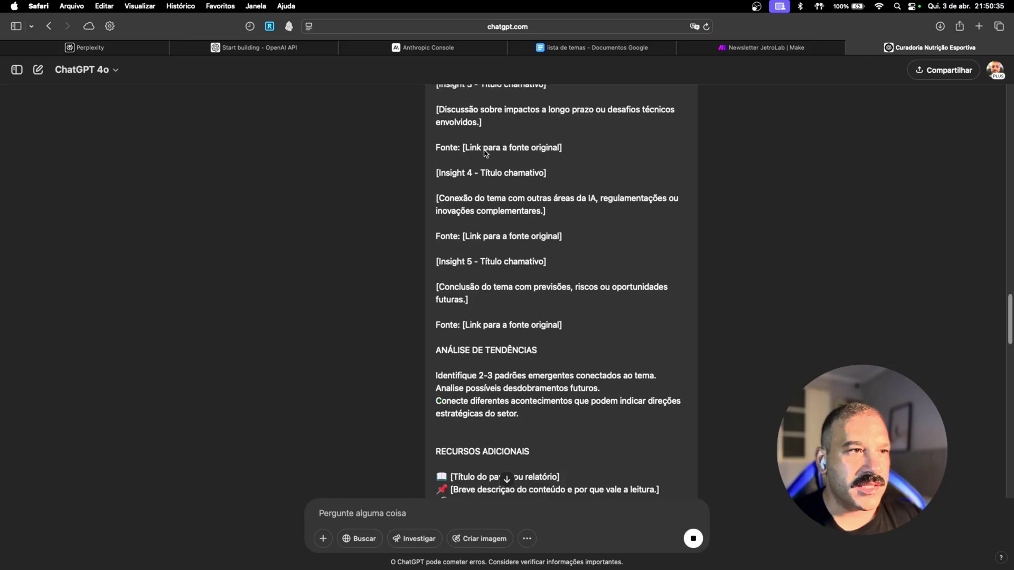
scroll(508, 212, "up", 6)
scroll(528, 317, "down", 4)
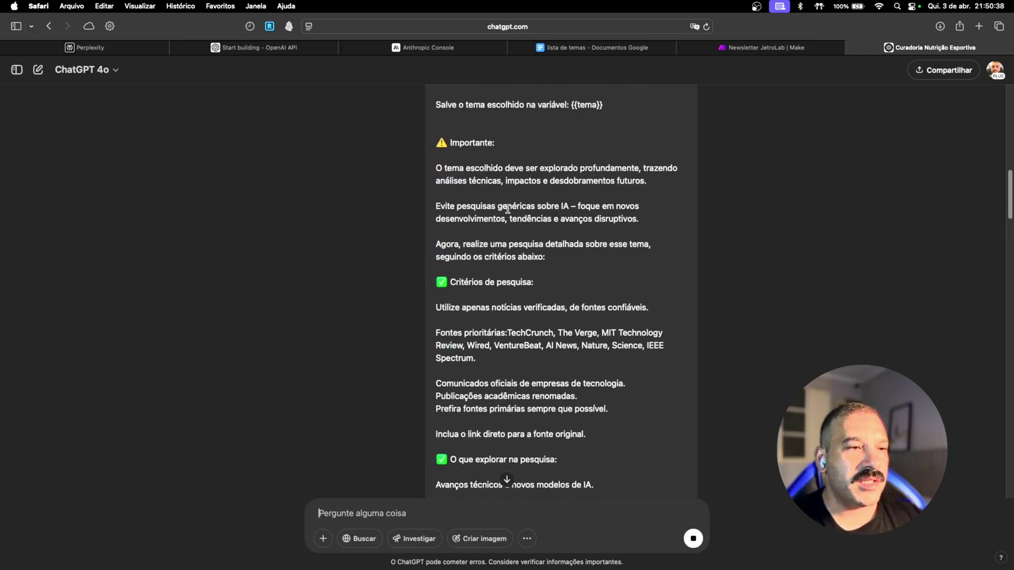
scroll(623, 367, "down", 20)
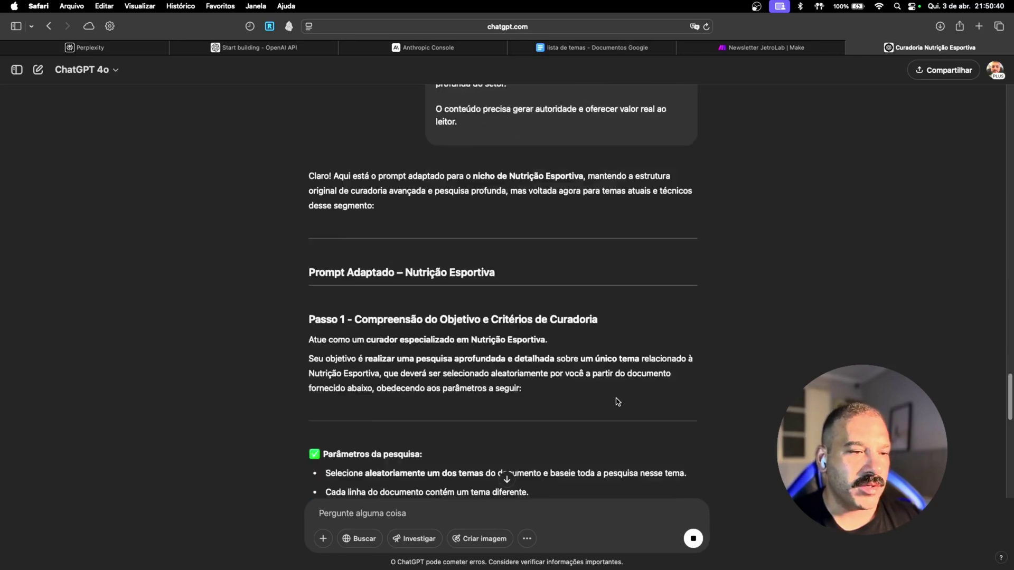
scroll(622, 397, "down", 4)
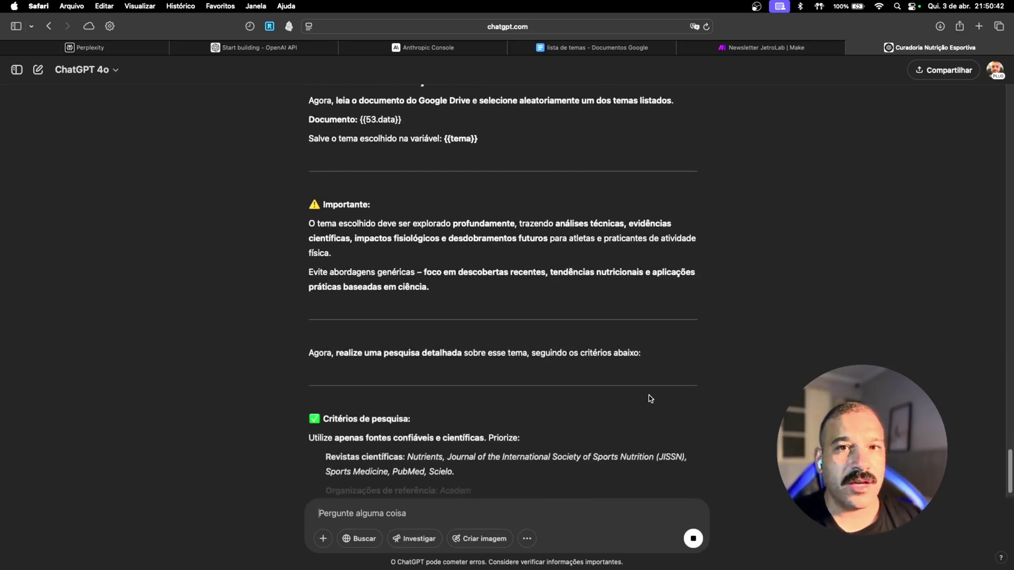
scroll(644, 330, "down", 2)
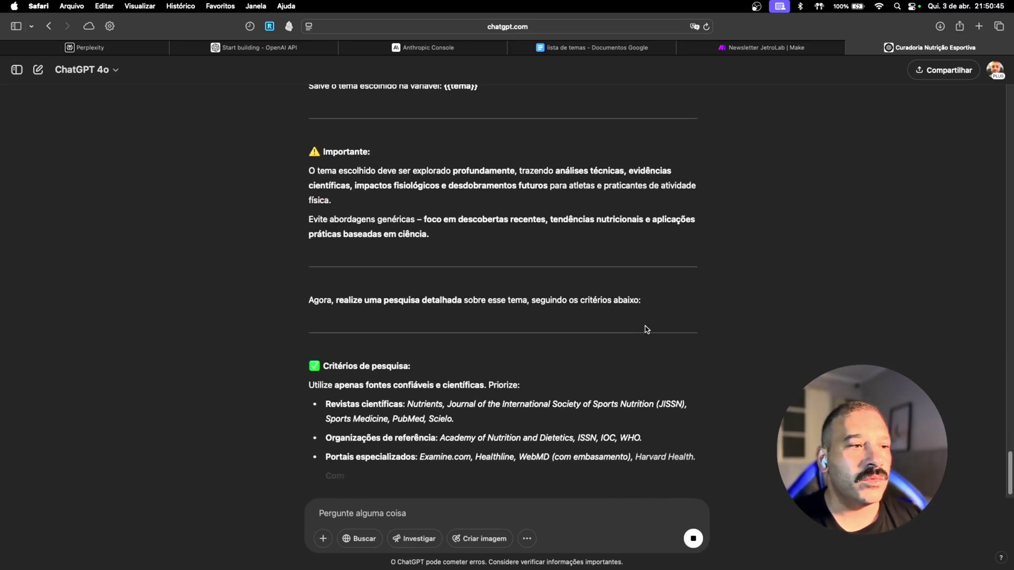
Return to the Make scenario, inspect the new connection form of the Perplexity AI module, and close it along with the module without saving
left_click(734, 48)
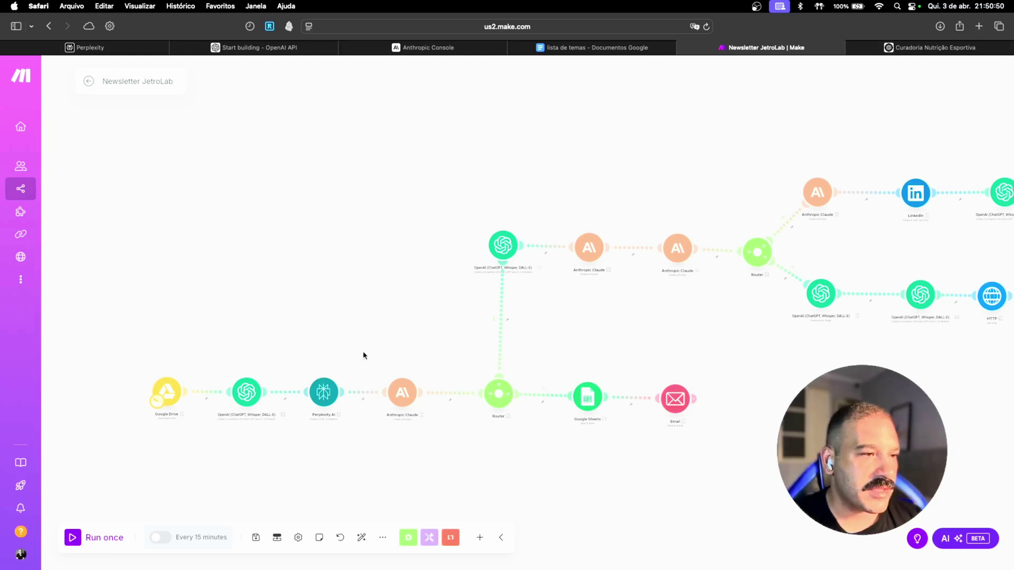
left_click(326, 393)
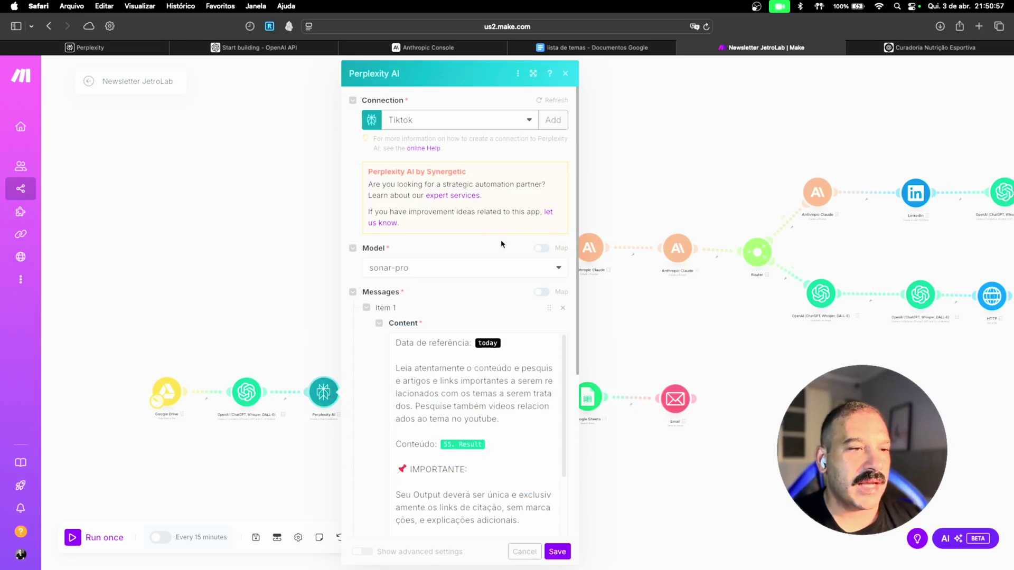
left_click(553, 121)
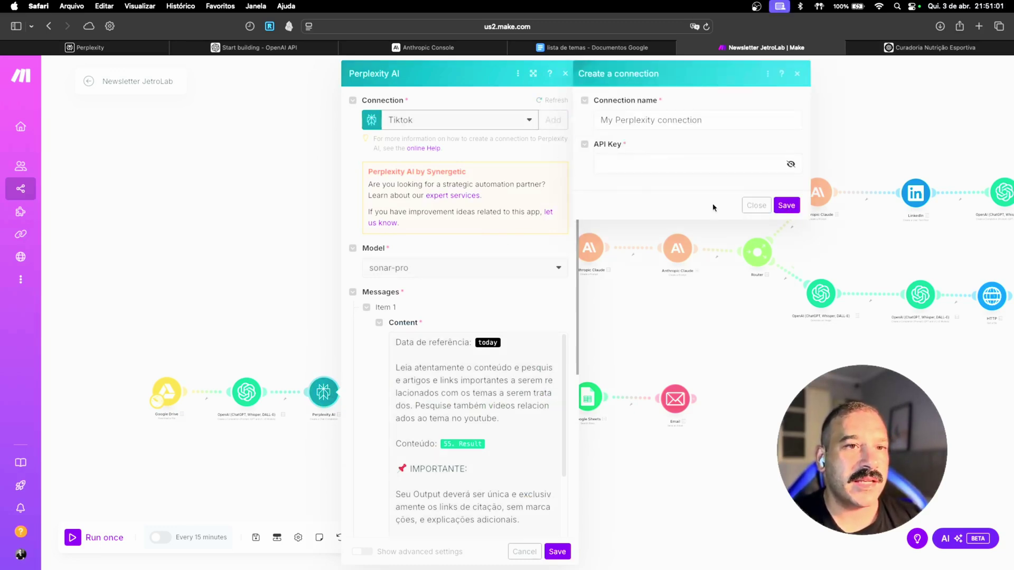
left_click(757, 205)
left_click(565, 73)
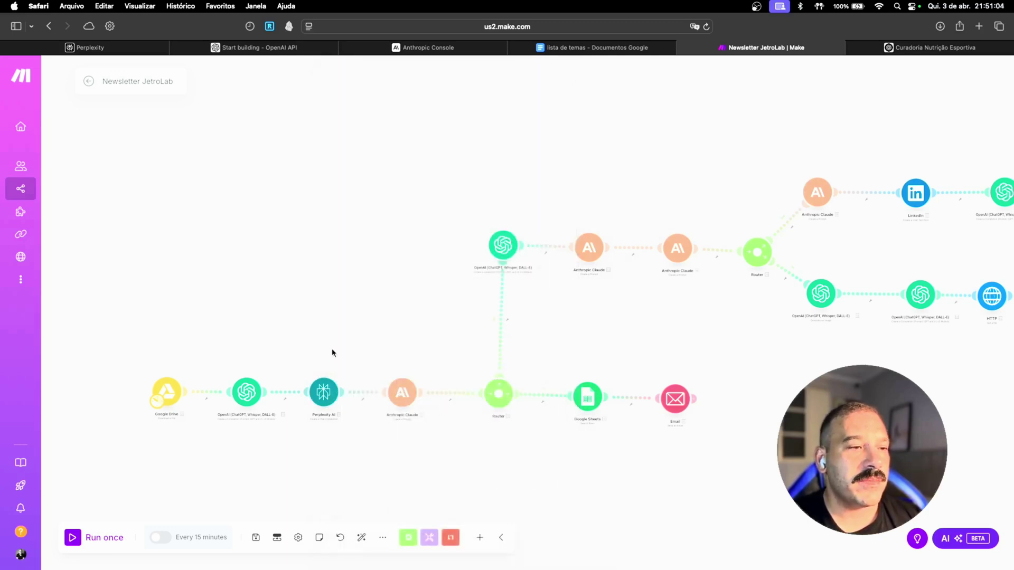
Reopen the Perplexity AI module, read its message content through the output instructions, and close the module
left_click(324, 392)
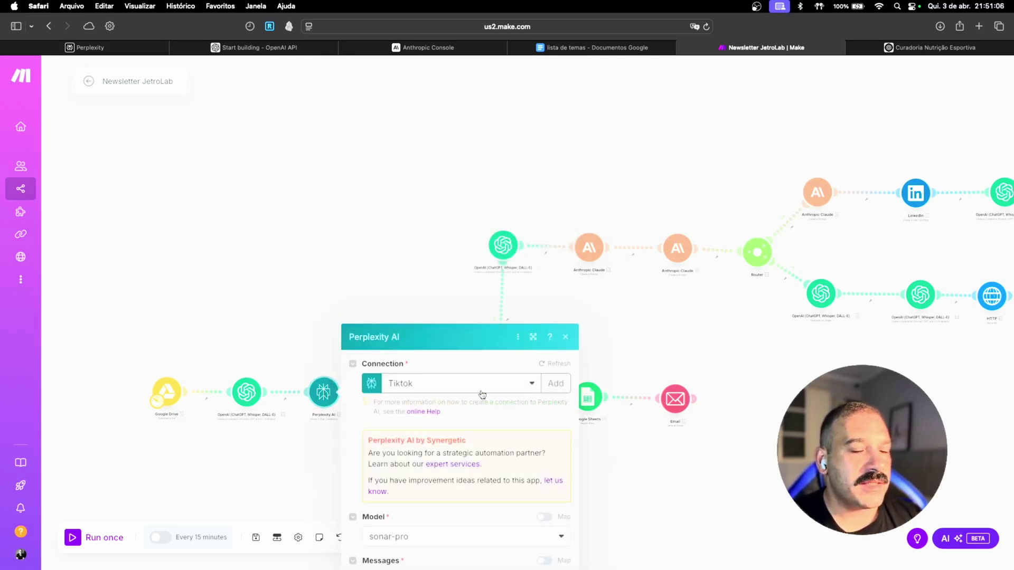
scroll(476, 449, "down", 5)
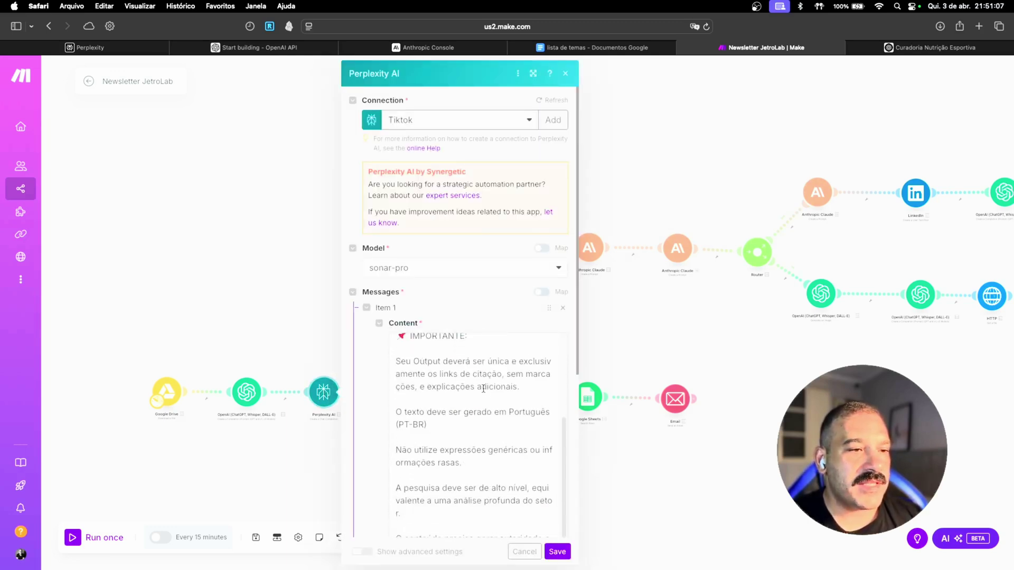
left_click(566, 73)
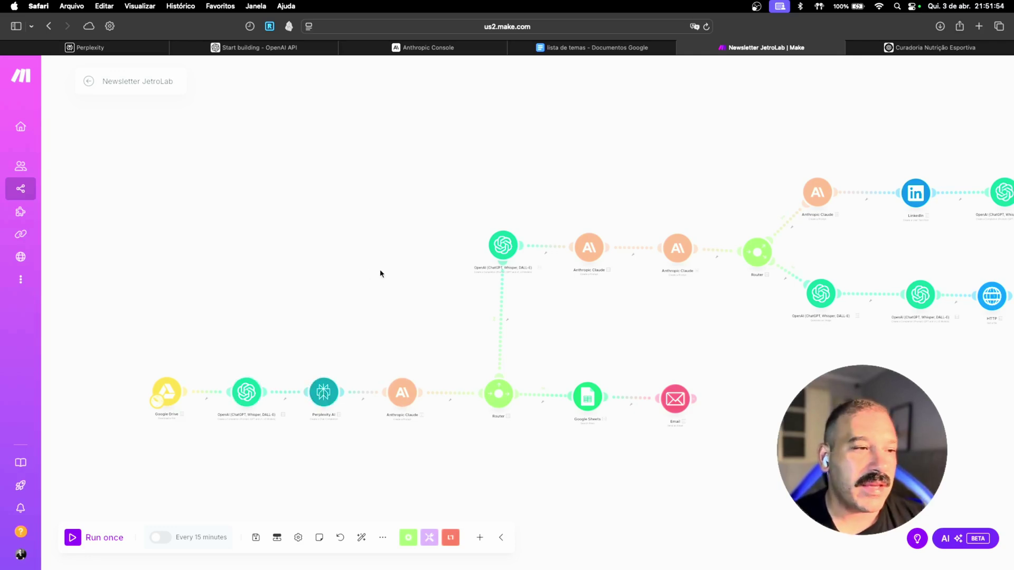
Inspect the new connection form of the Anthropic Claude module after Perplexity AI, and close the module without saving
left_click(405, 395)
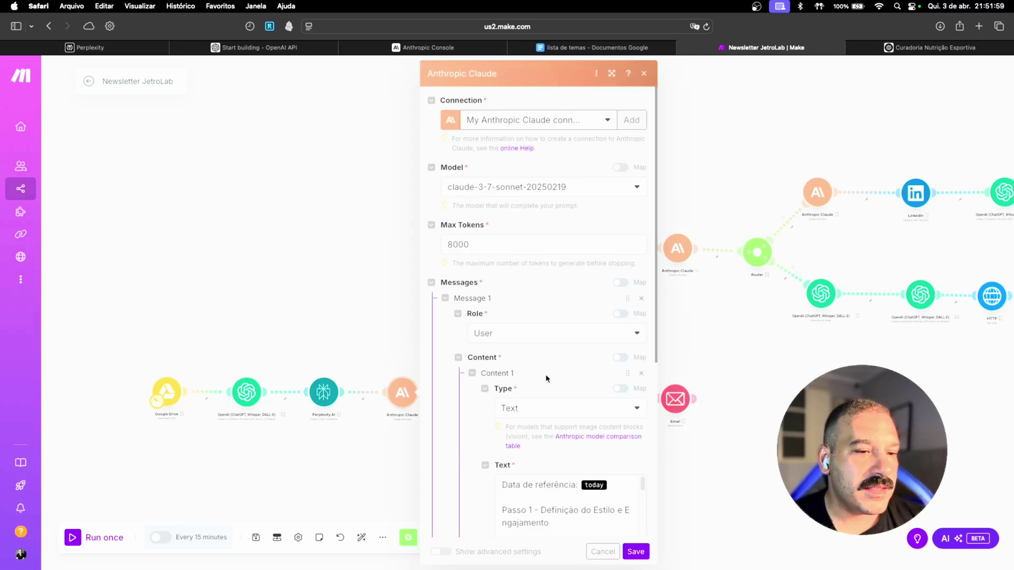
left_click(634, 120)
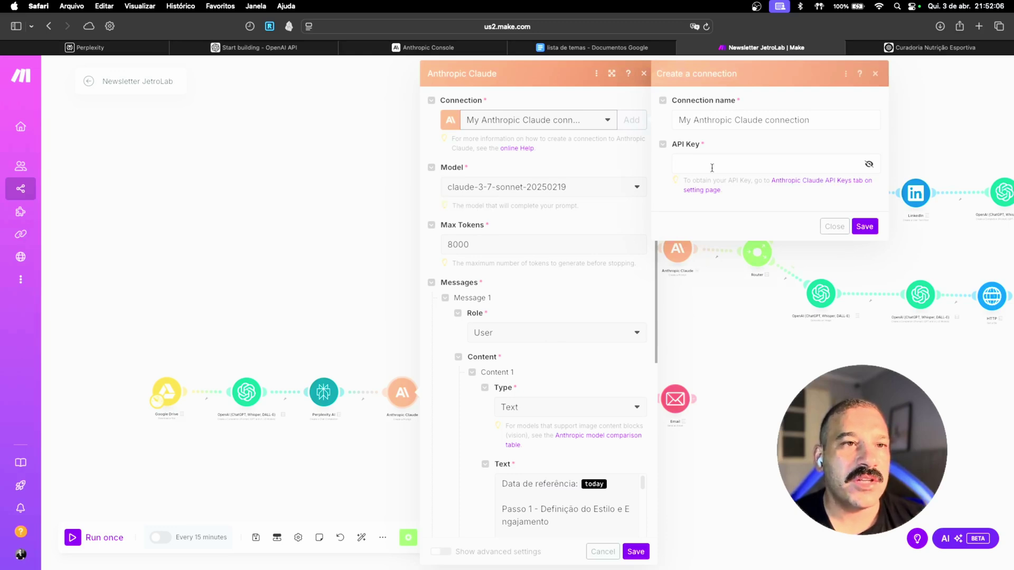
left_click(644, 73)
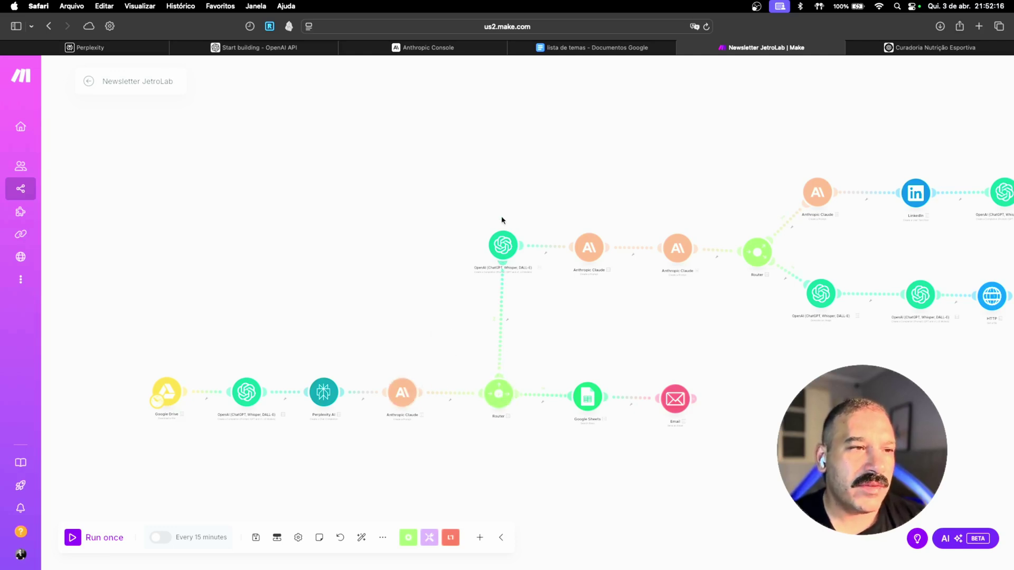
Disable the route between the first router and the Google Sheets module
scroll(588, 350, "right", 3)
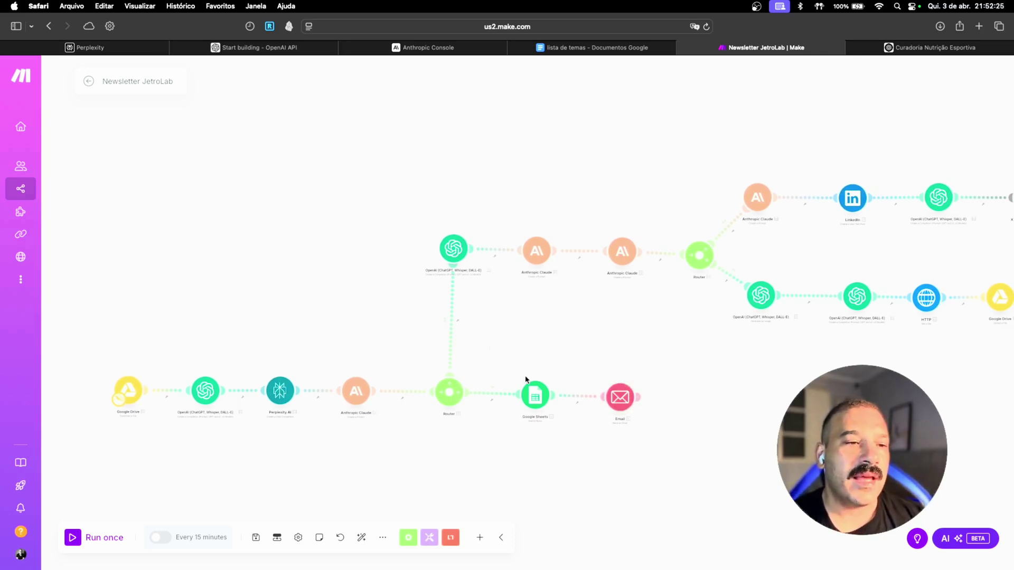
left_click(492, 395)
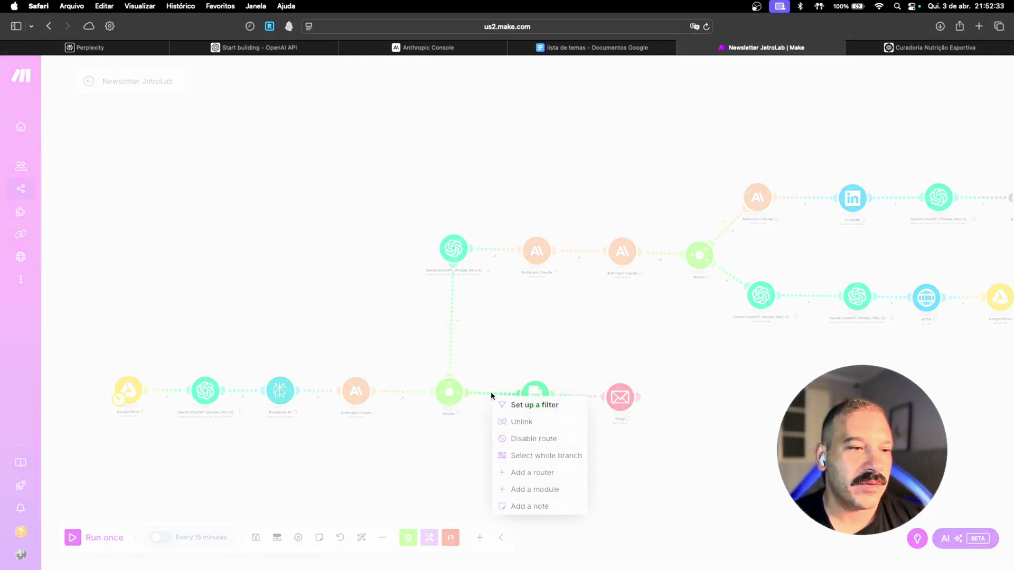
left_click(527, 440)
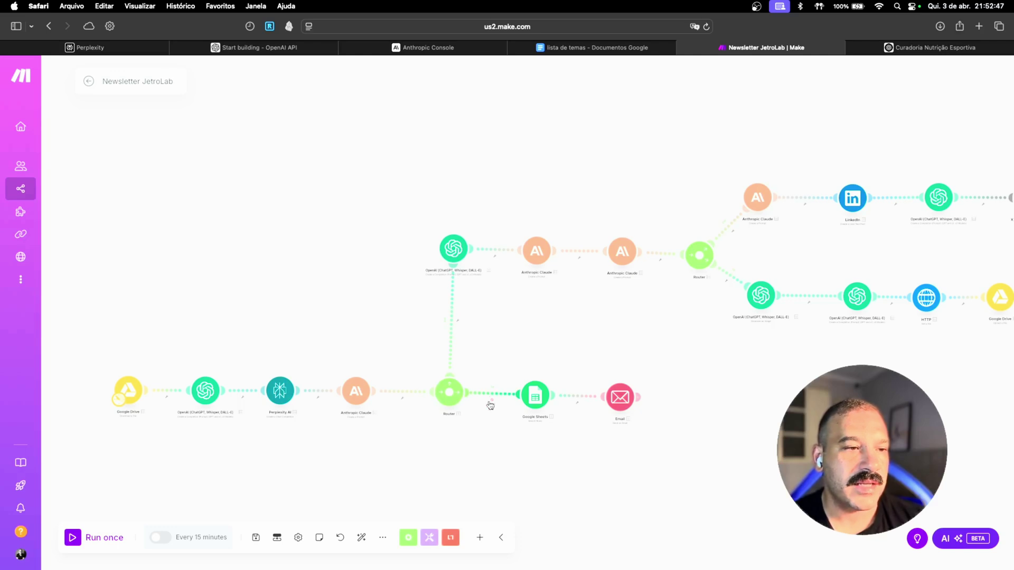
Read the title-generation prompt of the OpenAI module above the first router through its title guidelines, and close the module without saving
left_click_drag(453, 253, 452, 259)
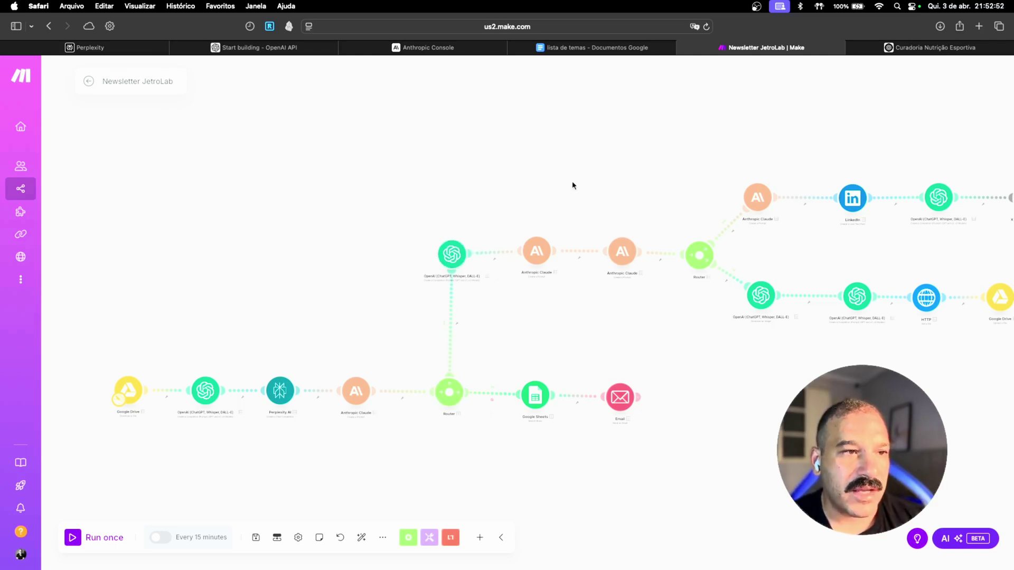
left_click_drag(450, 257, 453, 251)
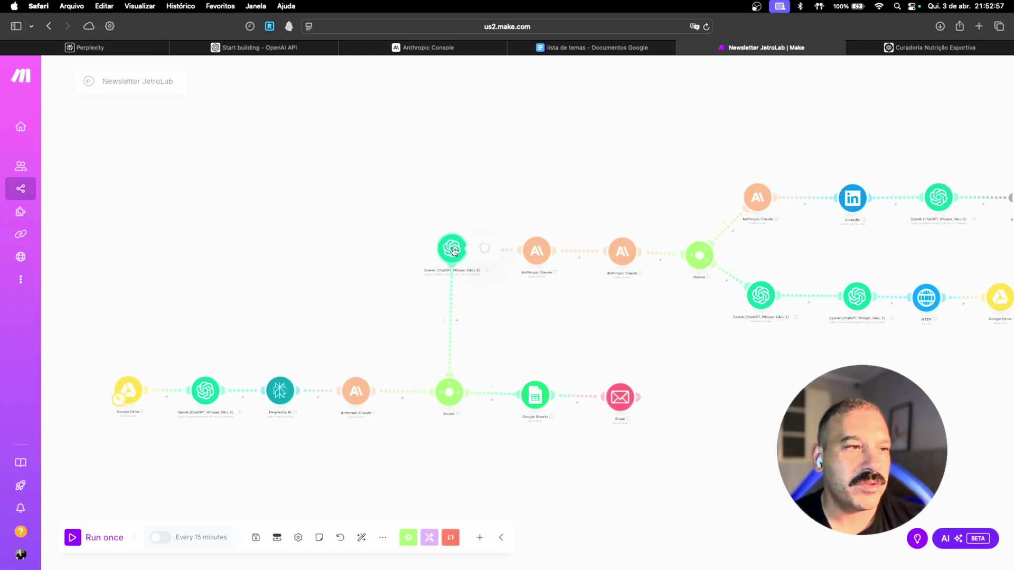
left_click(452, 250)
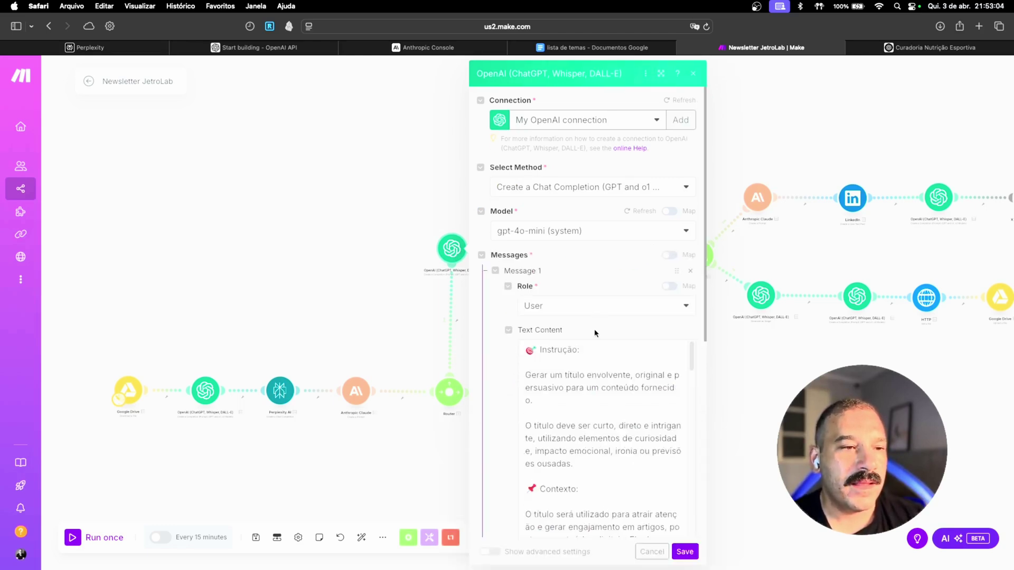
scroll(587, 323, "down", 6)
scroll(587, 322, "down", 5)
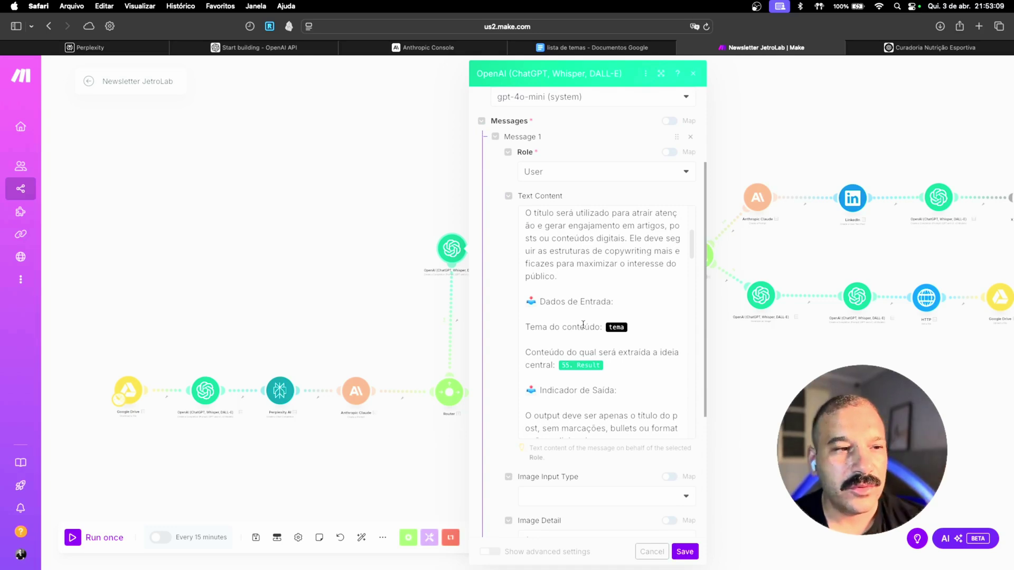
scroll(583, 324, "down", 5)
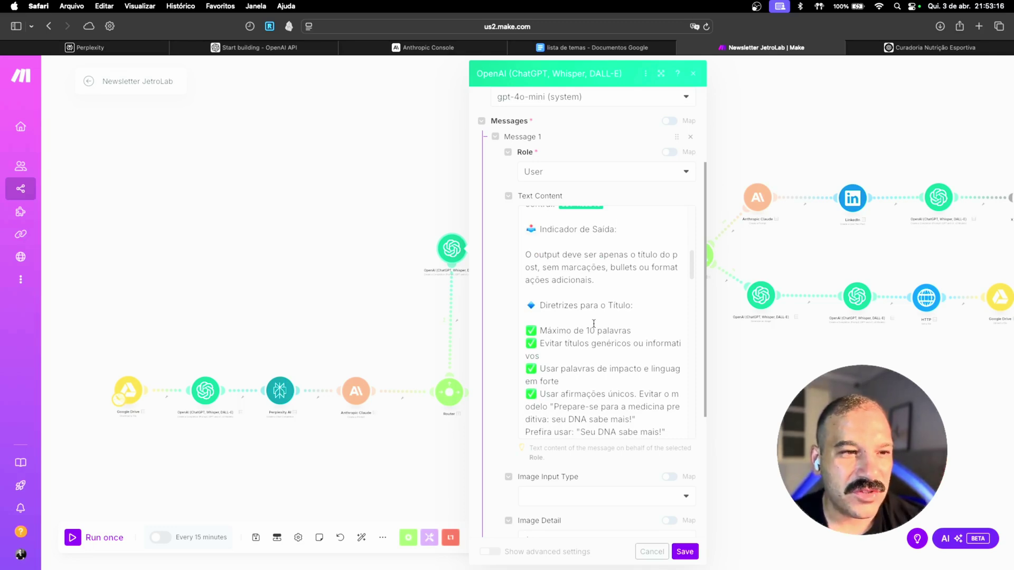
left_click(652, 551)
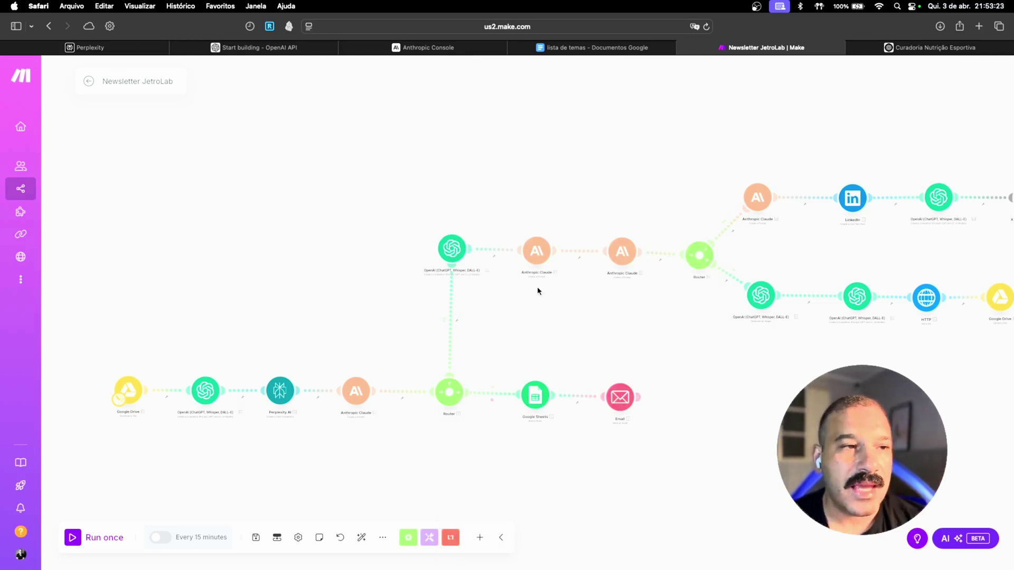
Open the first Anthropic Claude module after the title generator and read the Passo 1 tone and style instructions of its article prompt
left_click(540, 257)
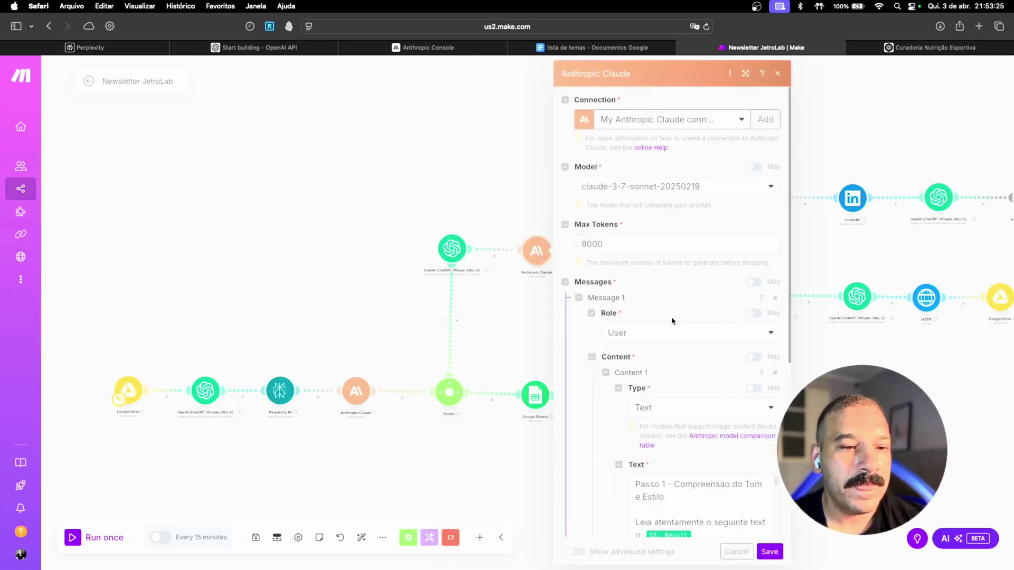
scroll(673, 322, "down", 5)
scroll(709, 336, "up", 3)
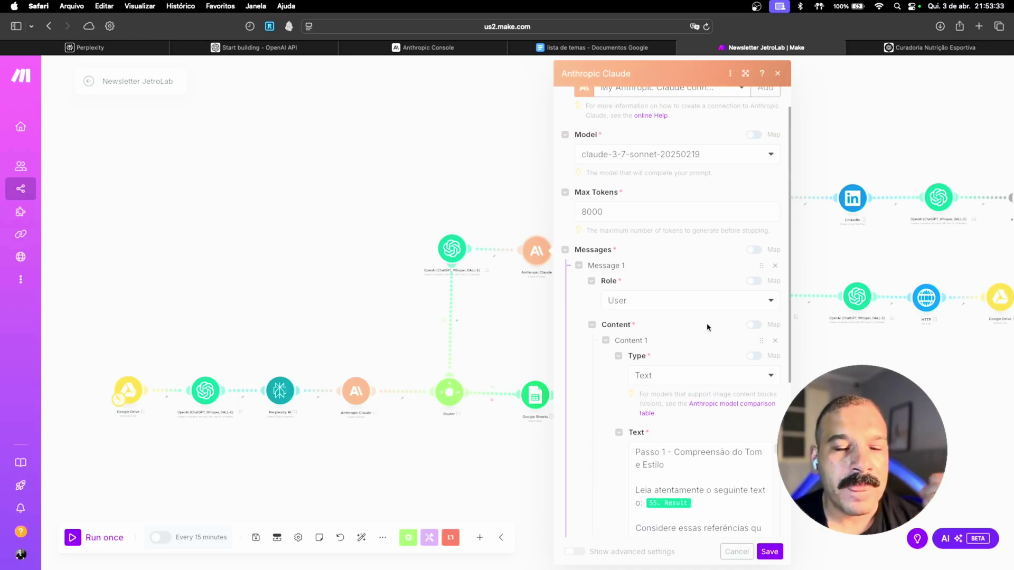
scroll(707, 327, "down", 5)
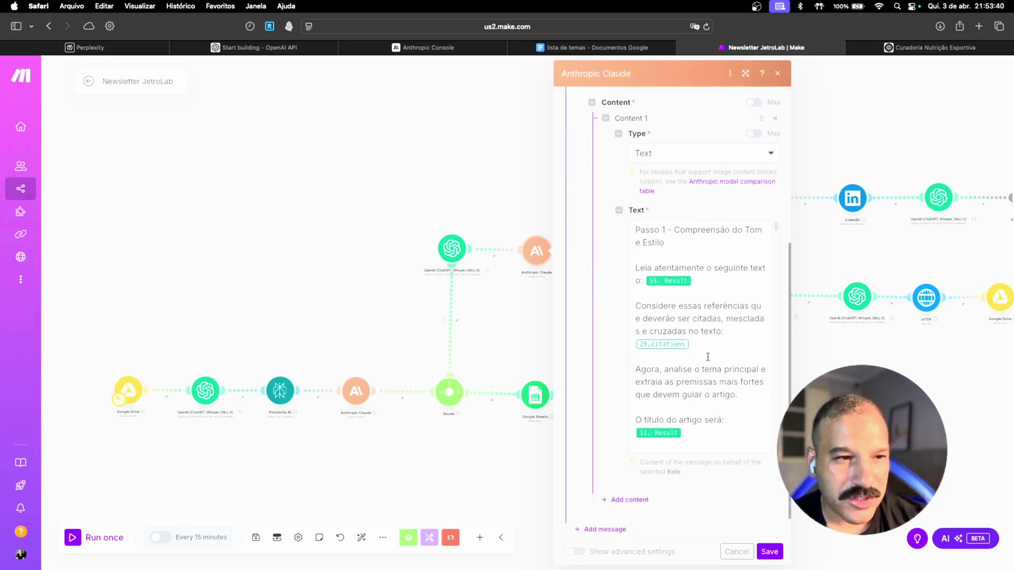
scroll(709, 360, "down", 10)
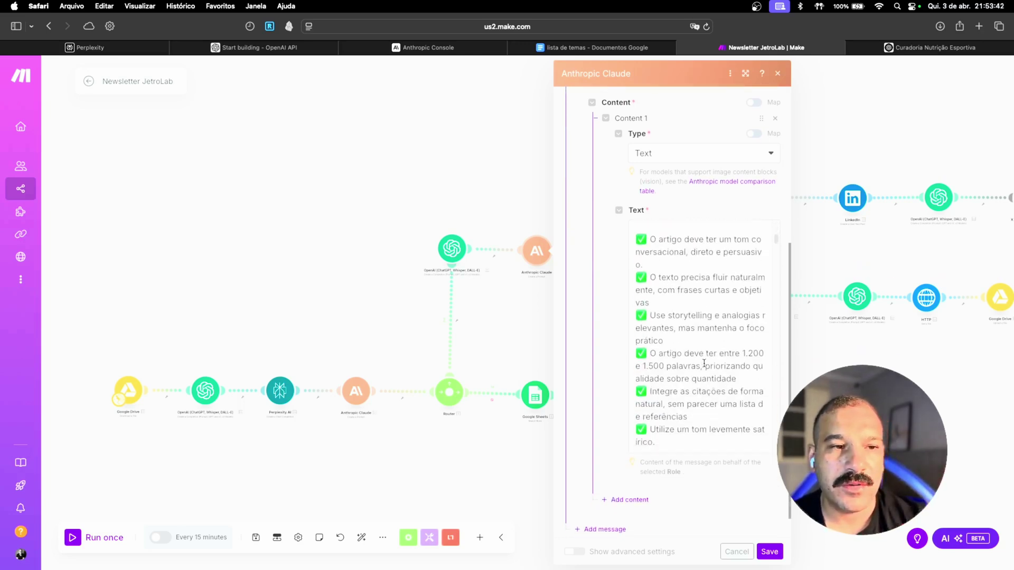
scroll(705, 362, "up", 8)
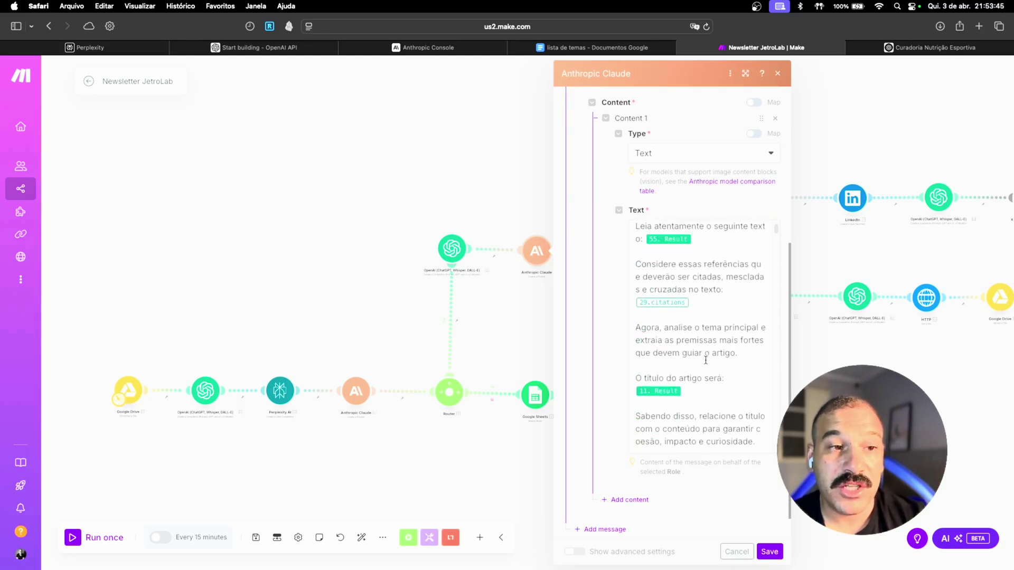
scroll(709, 359, "down", 4)
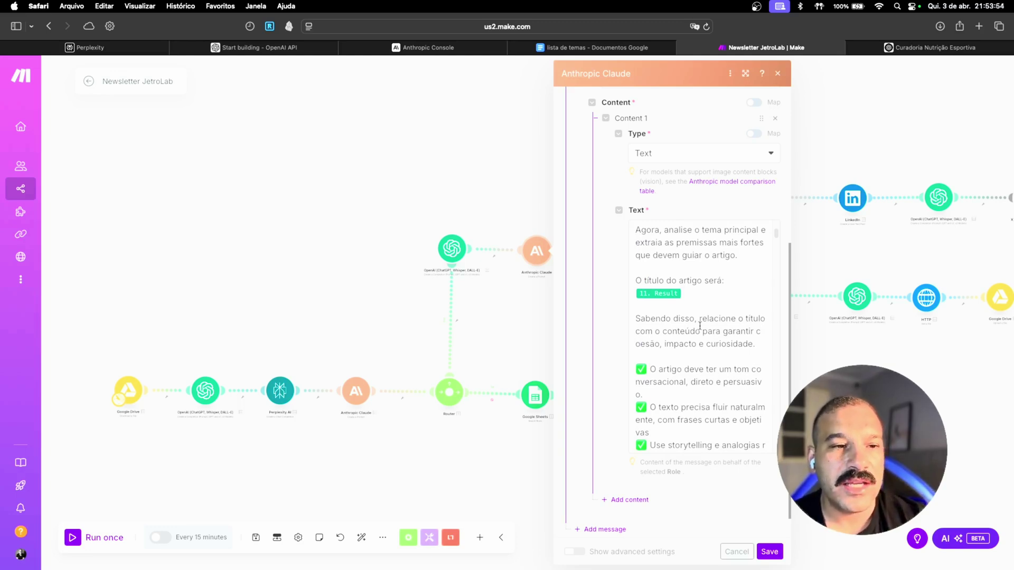
scroll(696, 326, "down", 3)
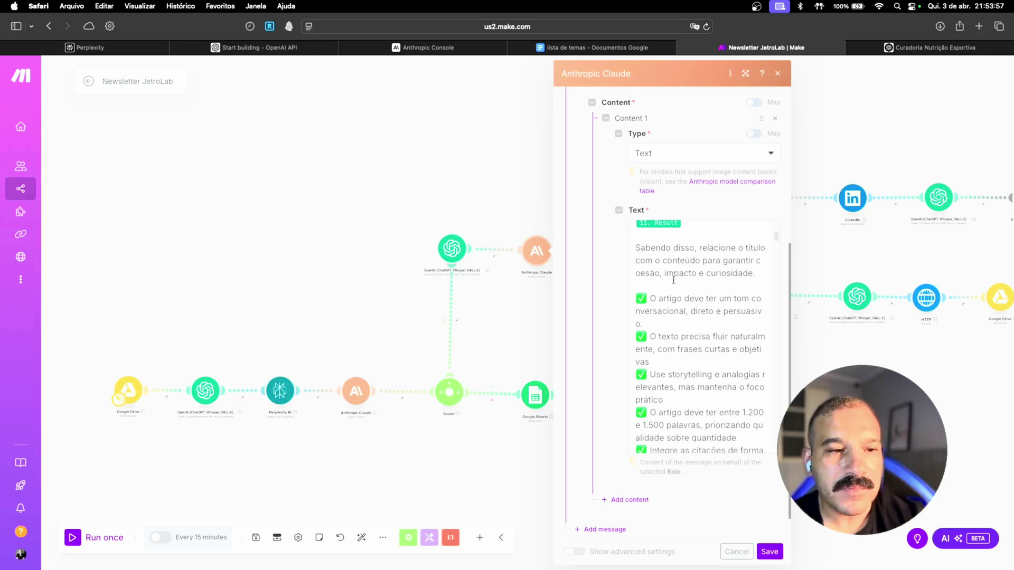
Read the article prompt's structure, conclusion and formatting rules through the important notes, and close the Anthropic Claude module without saving
scroll(674, 280, "down", 8)
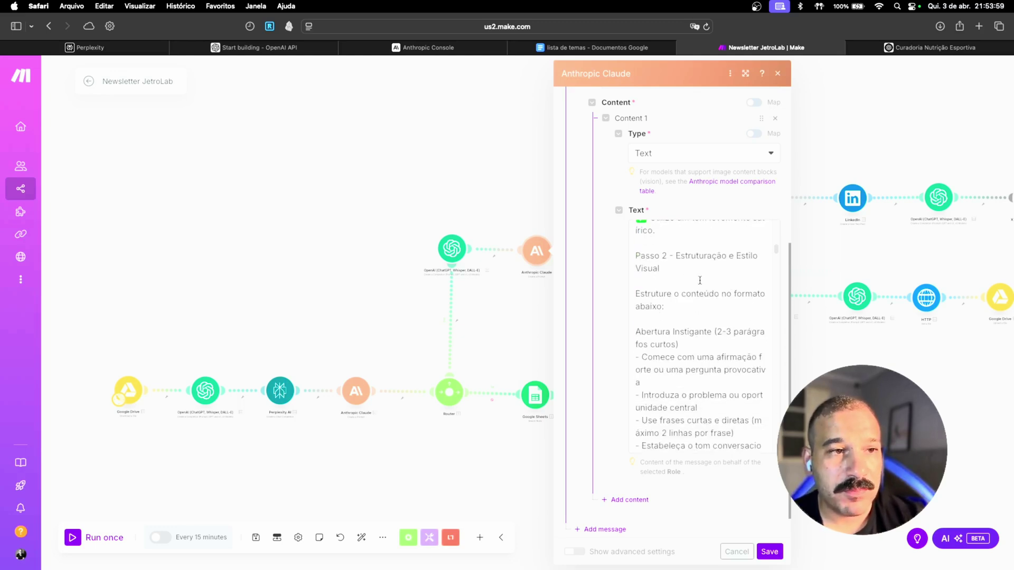
scroll(699, 280, "down", 15)
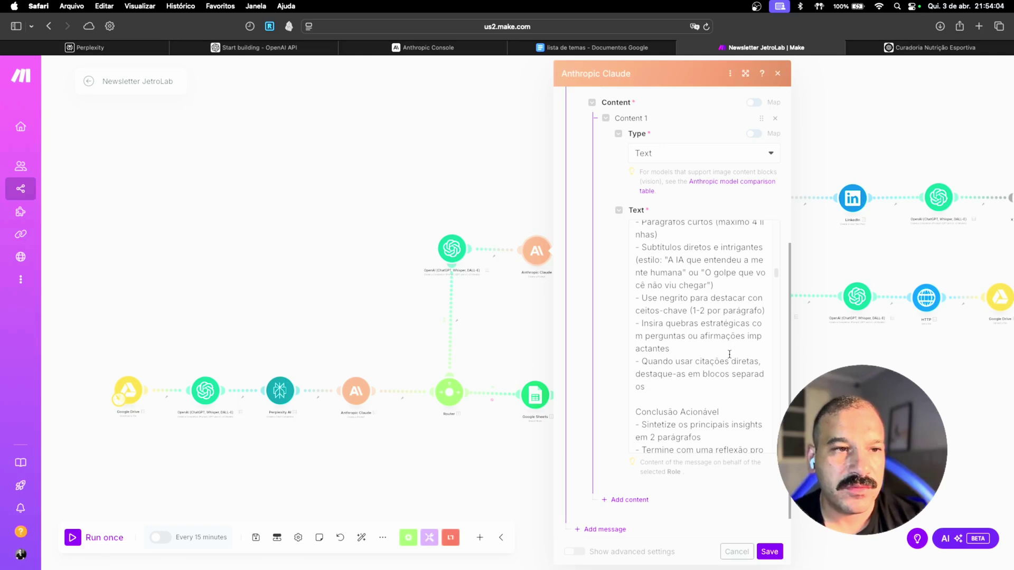
scroll(726, 355, "down", 10)
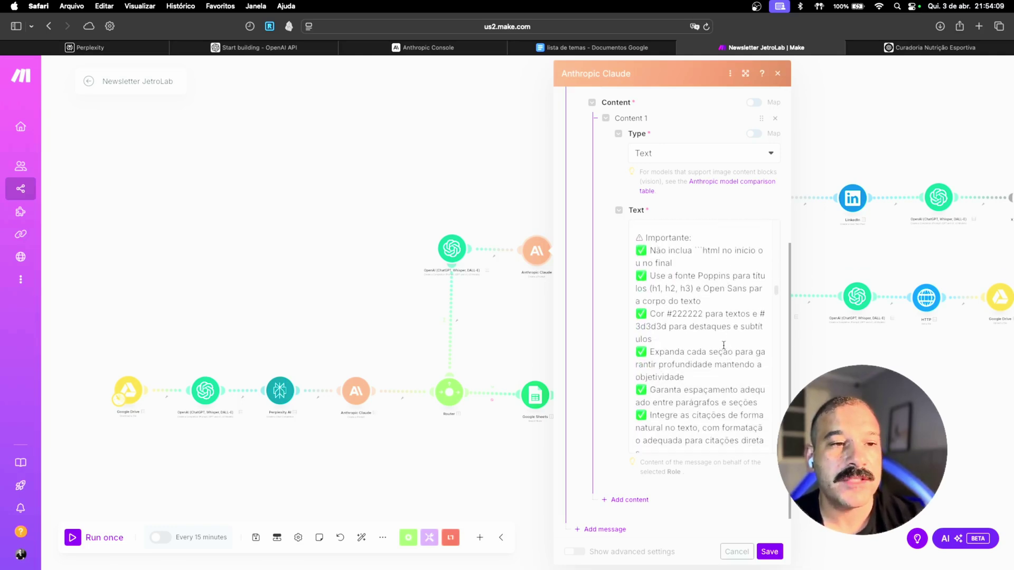
scroll(723, 345, "up", 10)
left_click(710, 343)
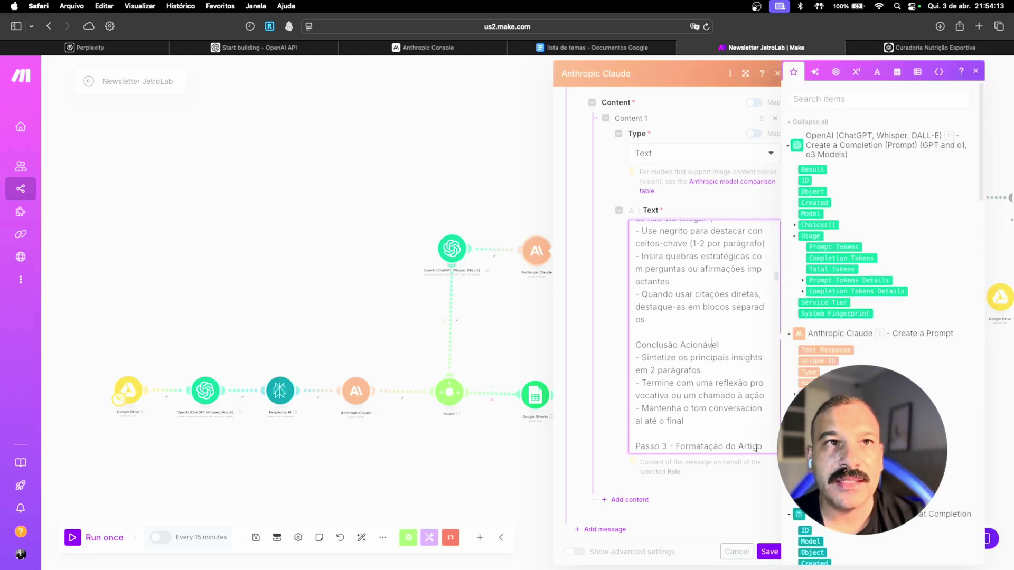
left_click(737, 552)
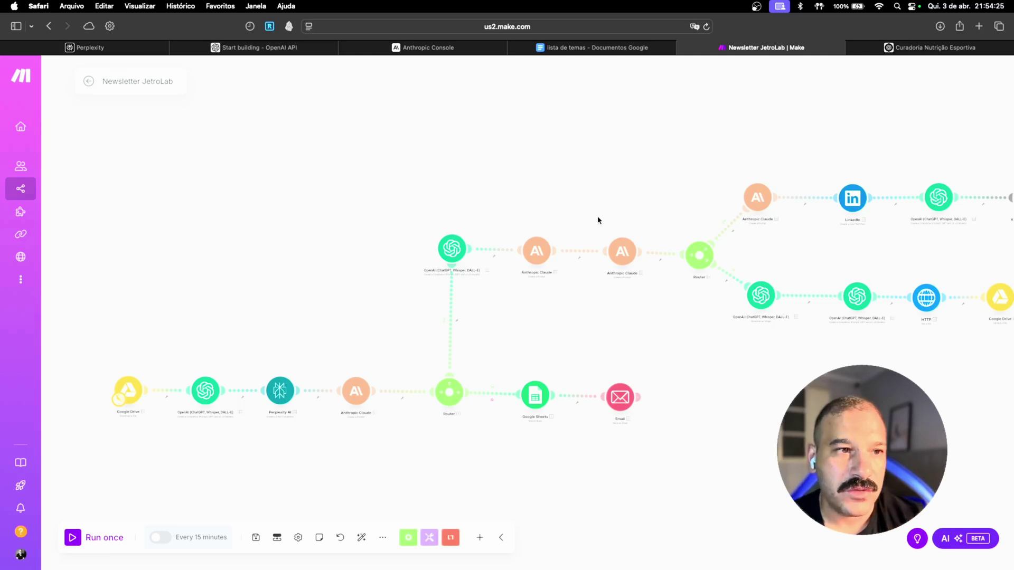
Open the Anthropic Claude module before the second router, inspect the visual concept step of its prompt, and close the module
left_click(621, 258)
scroll(703, 324, "down", 5)
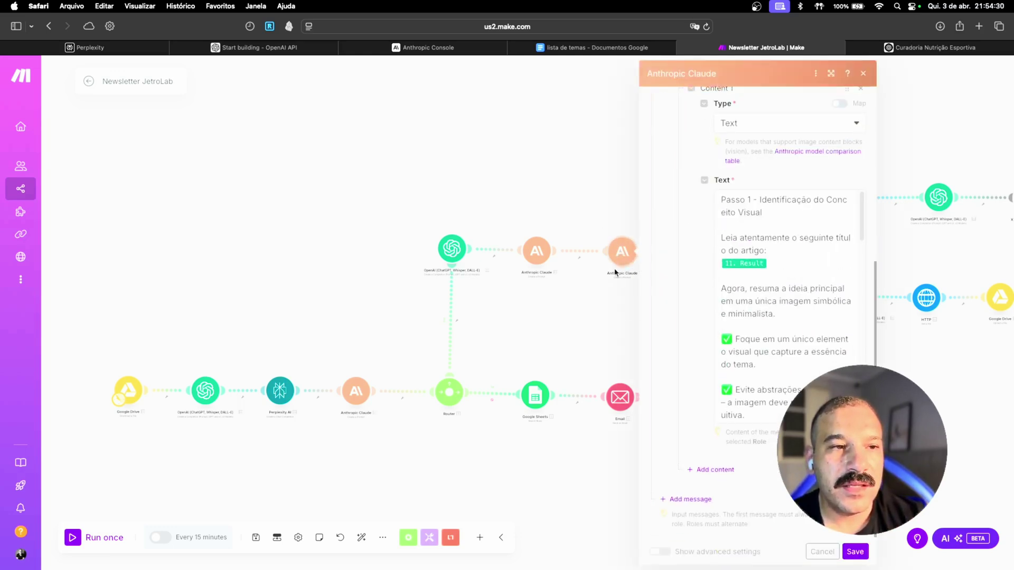
scroll(823, 339, "up", 5)
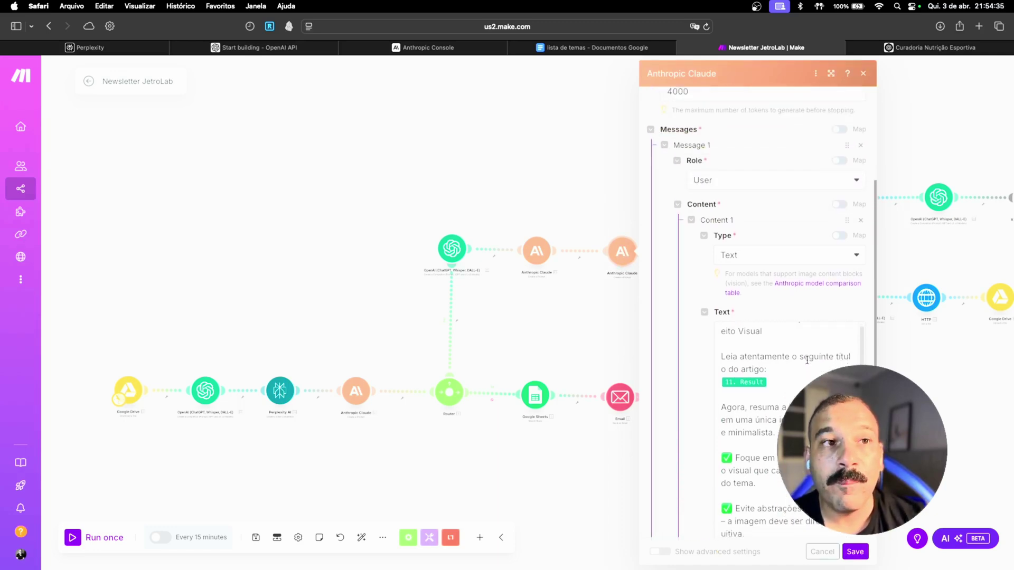
scroll(807, 360, "up", 1)
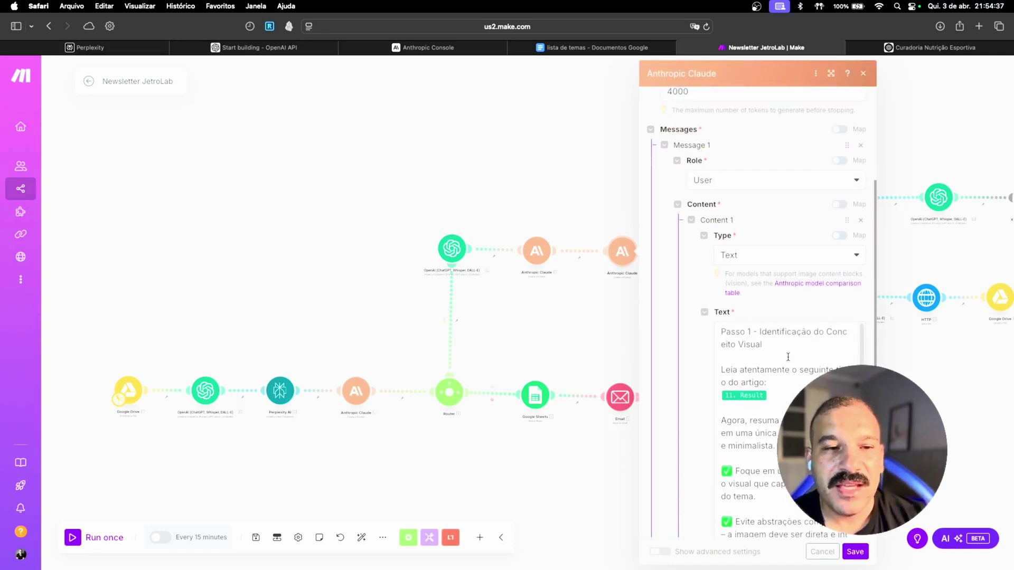
left_click(863, 74)
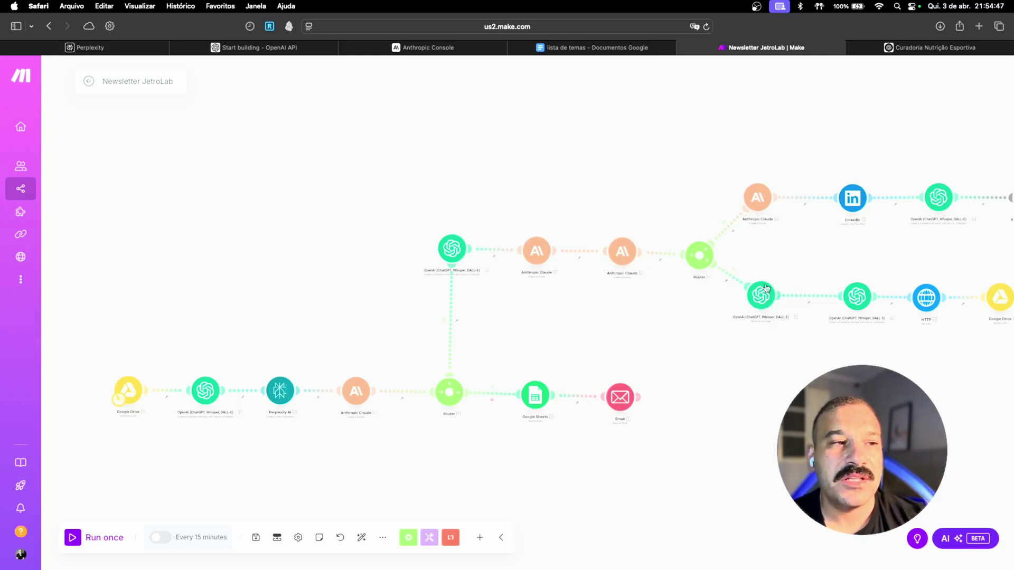
Reopen the Anthropic Claude module before the second router, read its image prompt through the example output and important notes, and close it without saving
left_click(625, 260)
scroll(702, 333, "down", 5)
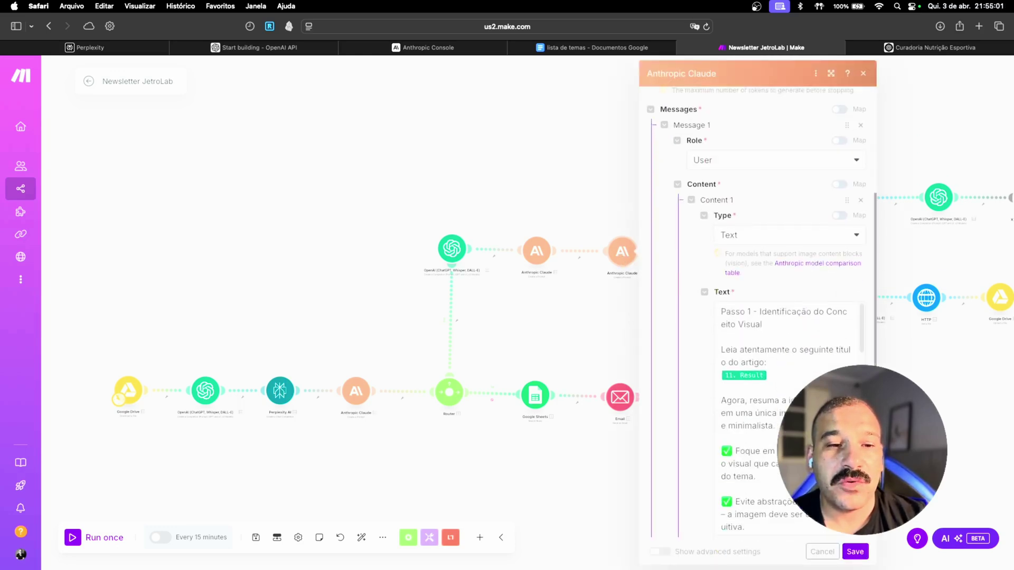
scroll(781, 385, "down", 2)
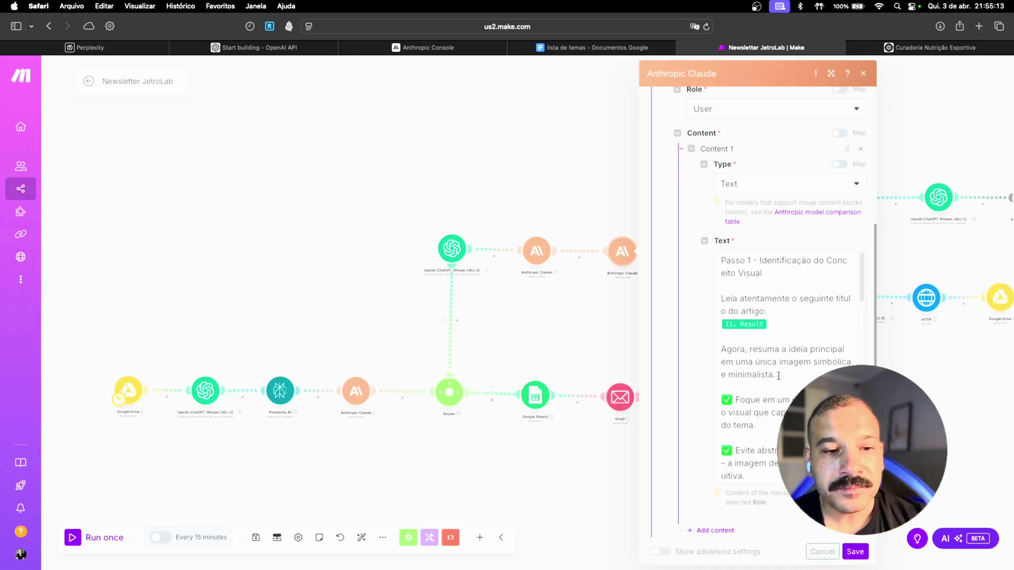
left_click(778, 376)
scroll(787, 375, "down", 15)
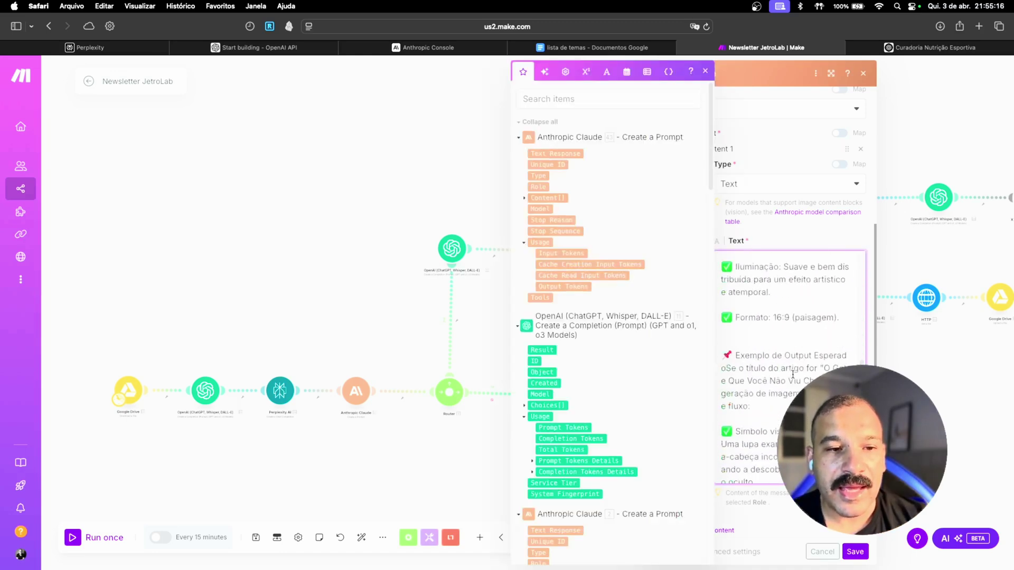
scroll(792, 374, "down", 6)
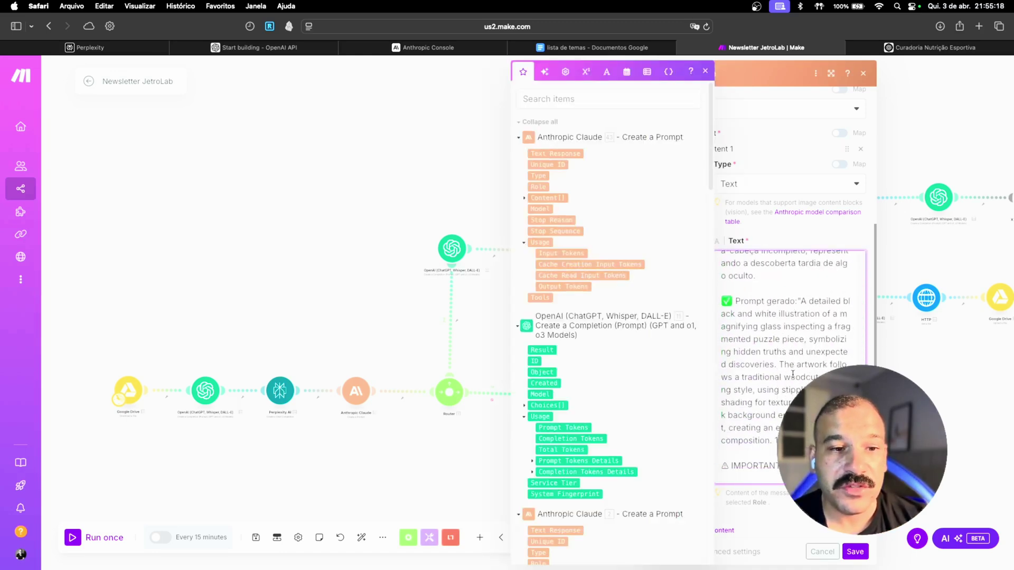
scroll(792, 375, "down", 5)
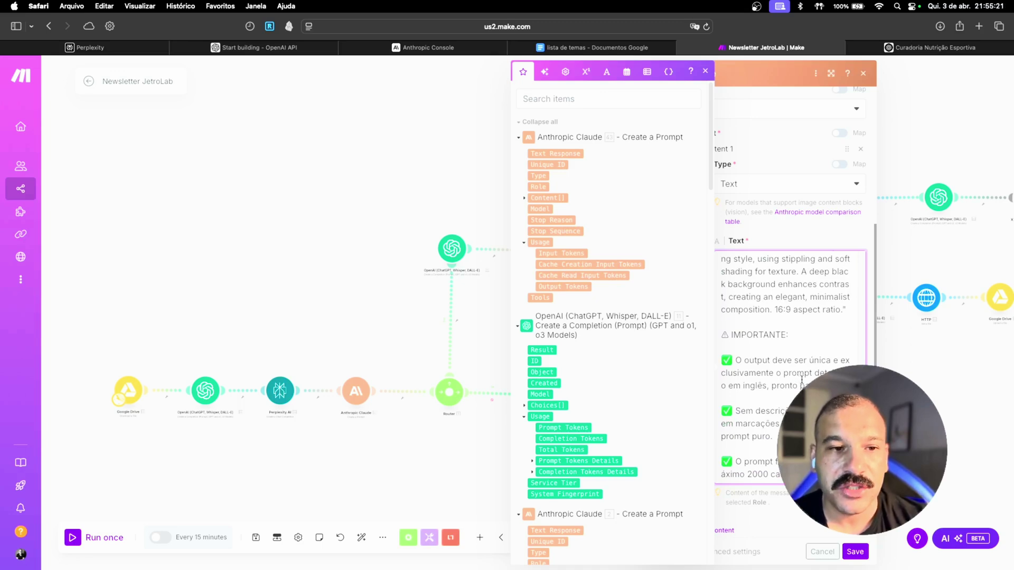
left_click(822, 552)
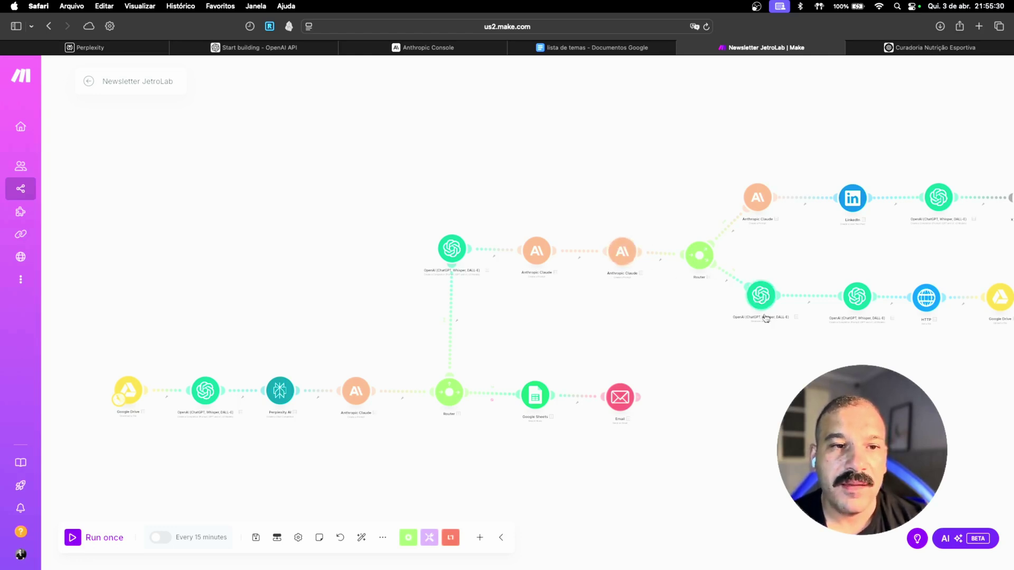
Examine the two branches after the second router, from the LinkedIn and X modules to the HTTP, Google Drive and WordPress modules
scroll(819, 358, "right", 3)
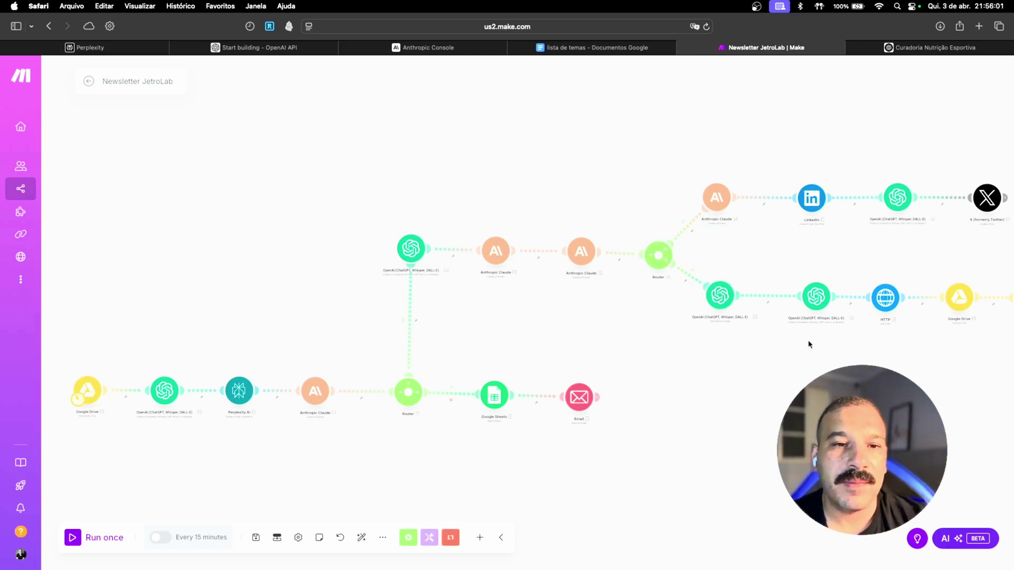
scroll(809, 344, "right", 5)
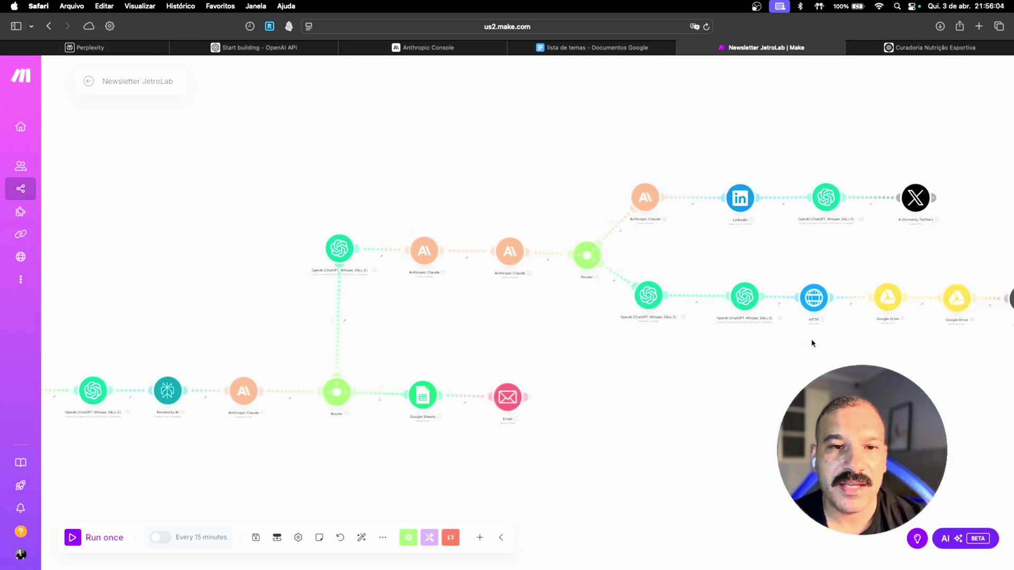
scroll(812, 343, "right", 10)
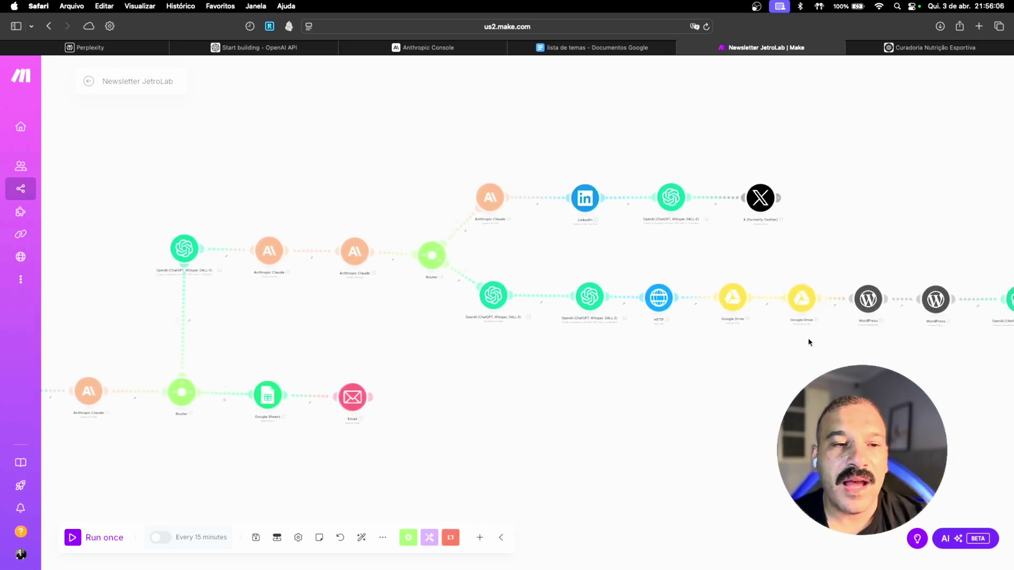
scroll(811, 344, "right", 5)
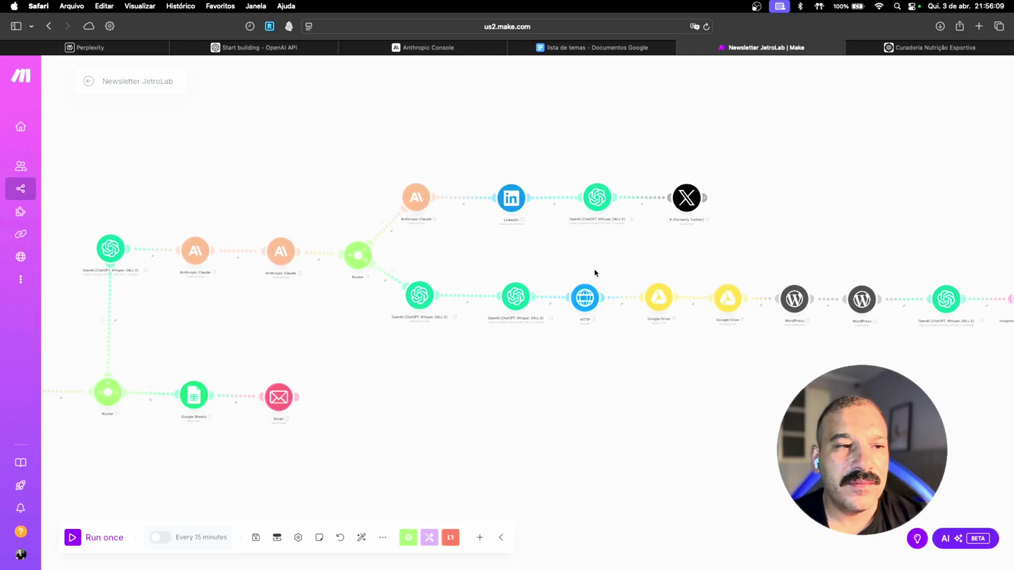
Inspect the HTTP module's URL settings and the first Google Drive module's folder and file settings, closing both without saving
scroll(586, 299, "right", 3)
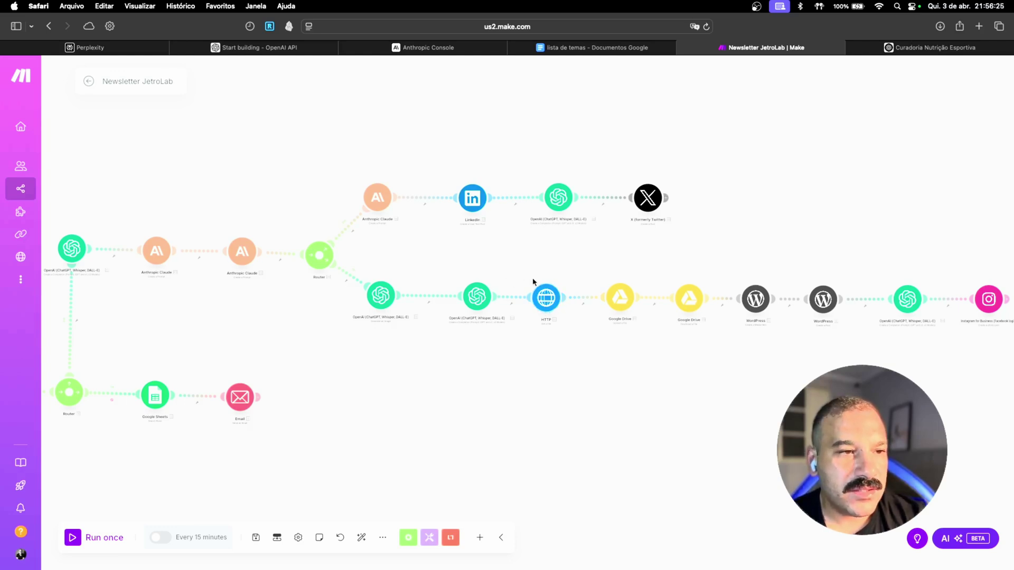
left_click(544, 299)
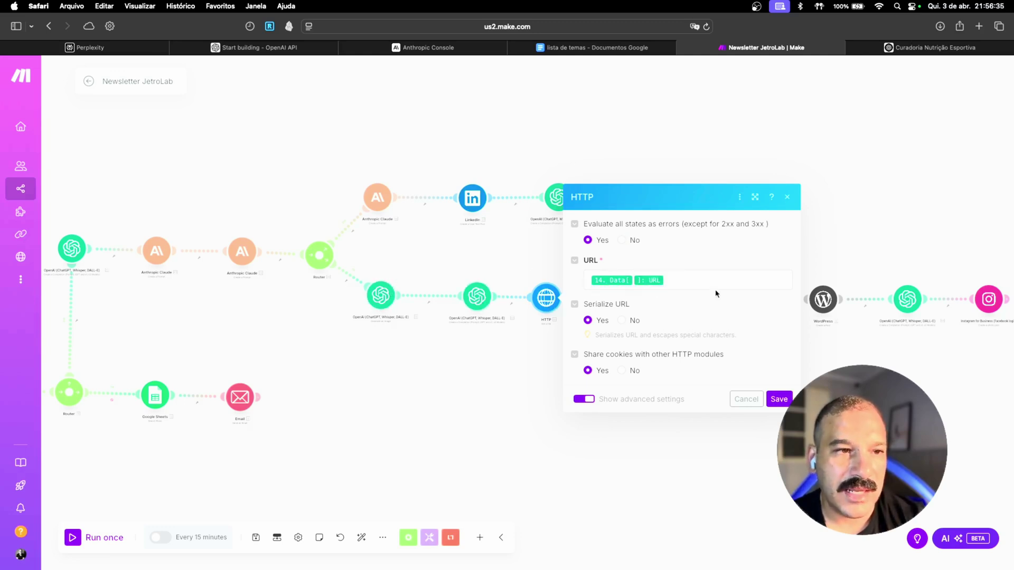
left_click(747, 399)
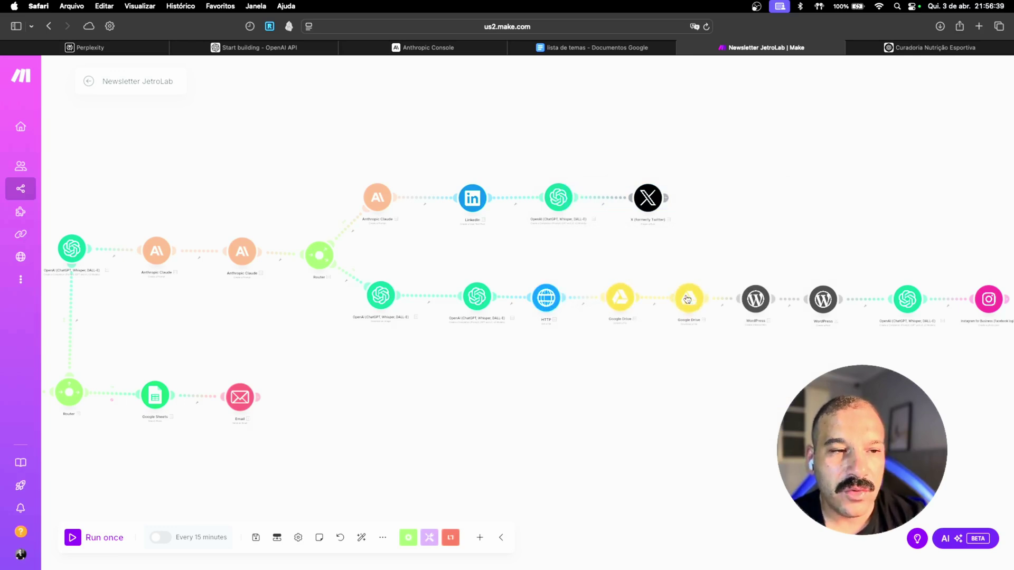
left_click(621, 297)
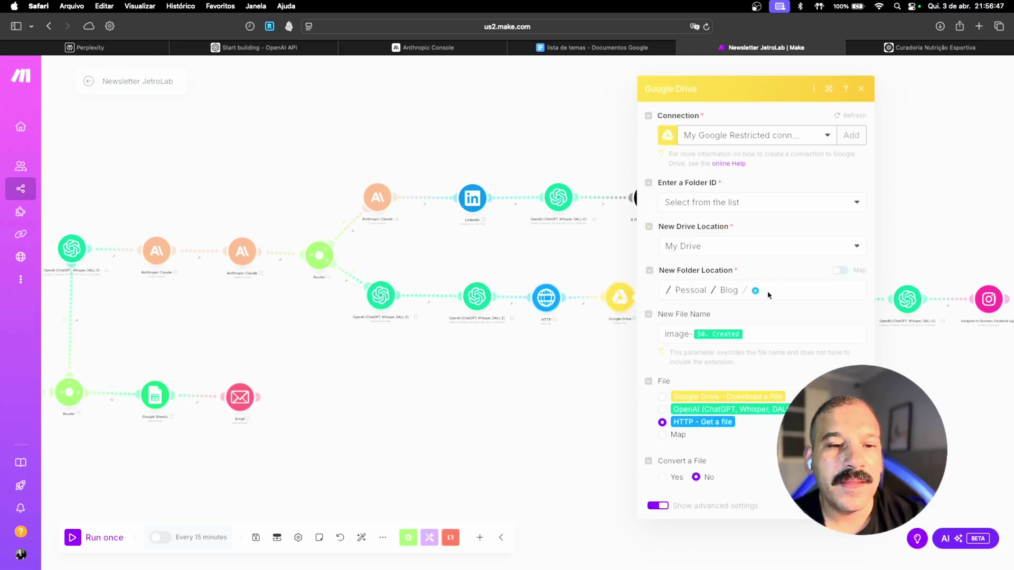
key("Escape")
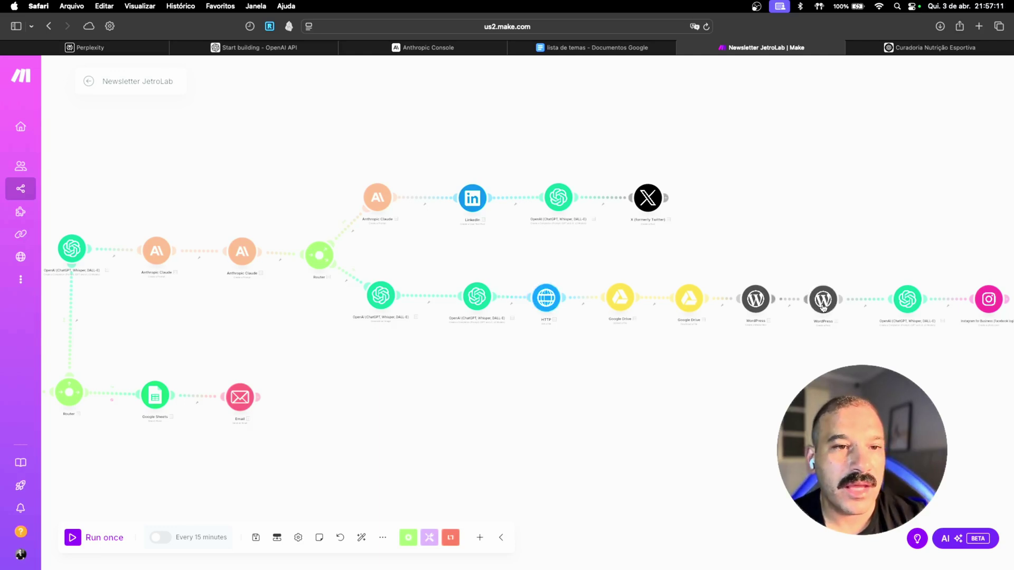
Unlink the HTTP module from the preceding OpenAI module, and the last WordPress module from the OpenAI module before Instagram
left_click(512, 298)
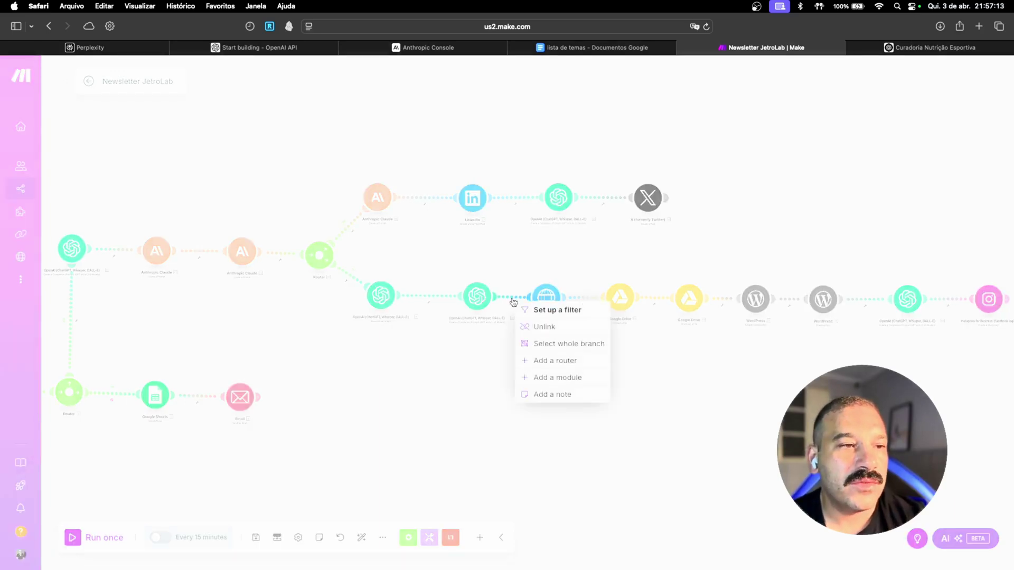
left_click(520, 301)
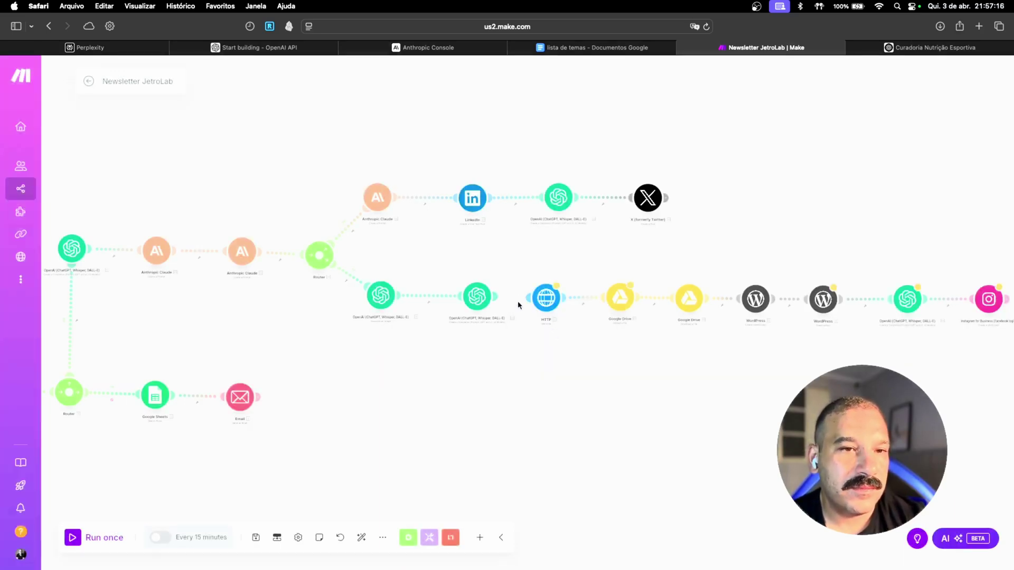
left_click(867, 304)
left_click(900, 329)
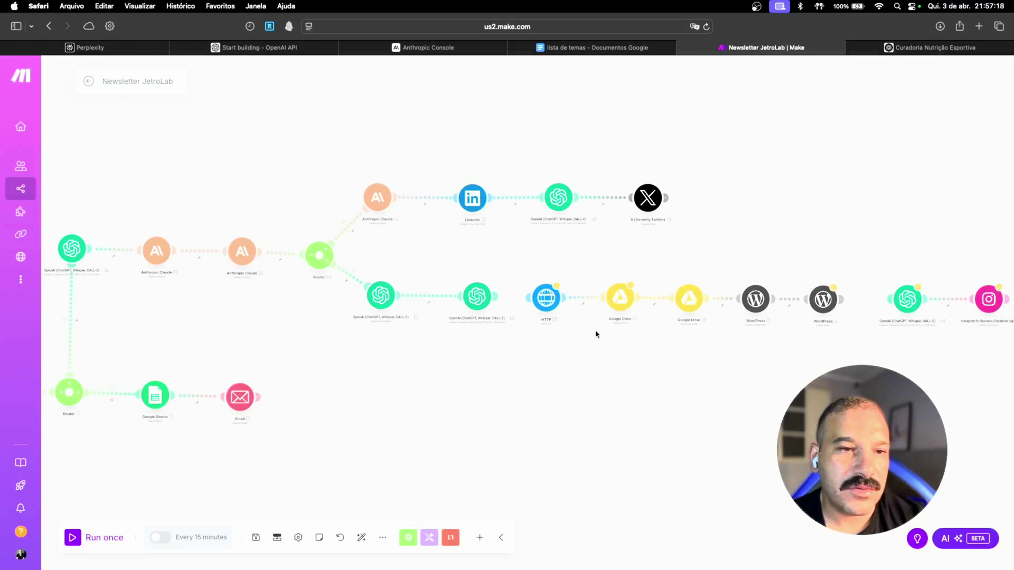
Move the detached HTTP, Google Drive and WordPress modules into a separate row below the main branch
left_click_drag(498, 305, 548, 429)
left_click_drag(620, 301, 614, 432)
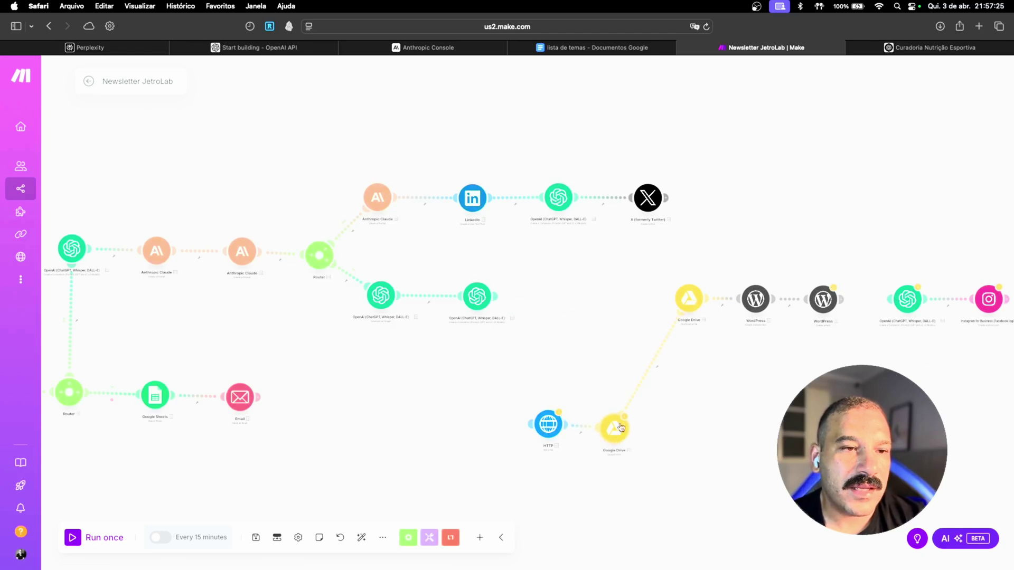
left_click_drag(688, 301, 685, 422)
left_click_drag(756, 300, 747, 428)
left_click_drag(822, 299, 856, 428)
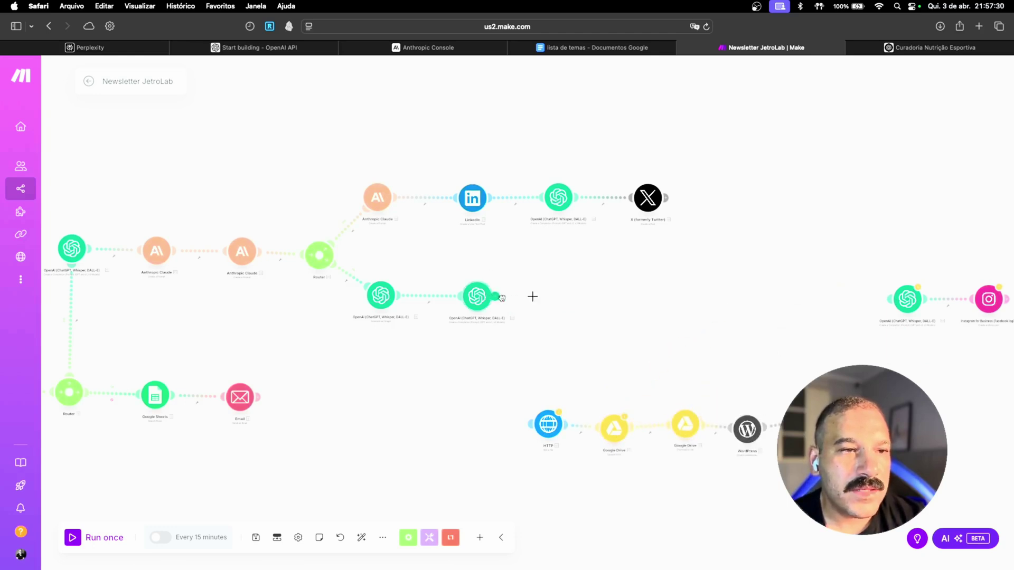
Connect the detached OpenAI module to the branch's second OpenAI module, and bring the Instagram module closer to it
left_click_drag(532, 294, 656, 294)
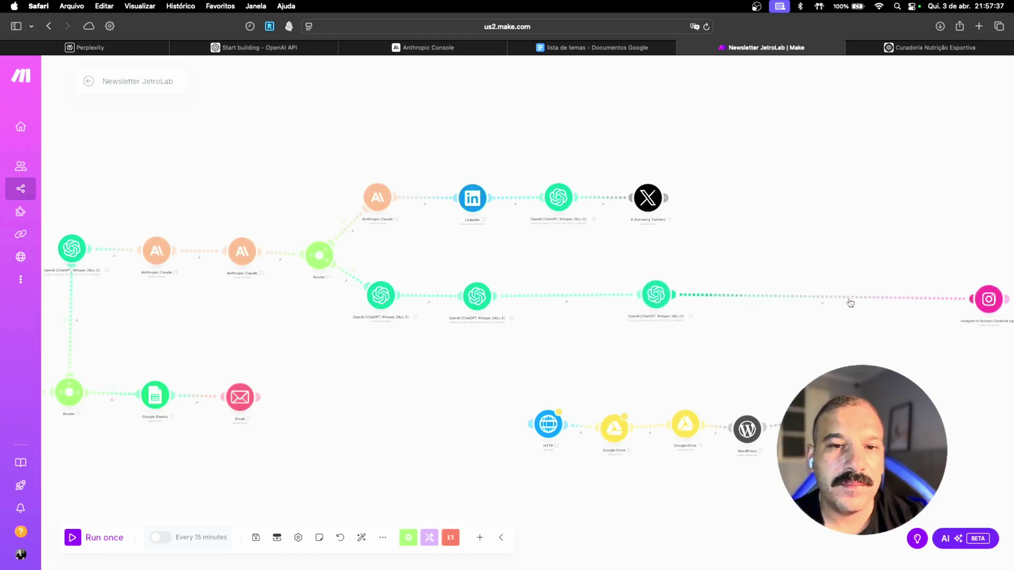
scroll(976, 347, "right", 1)
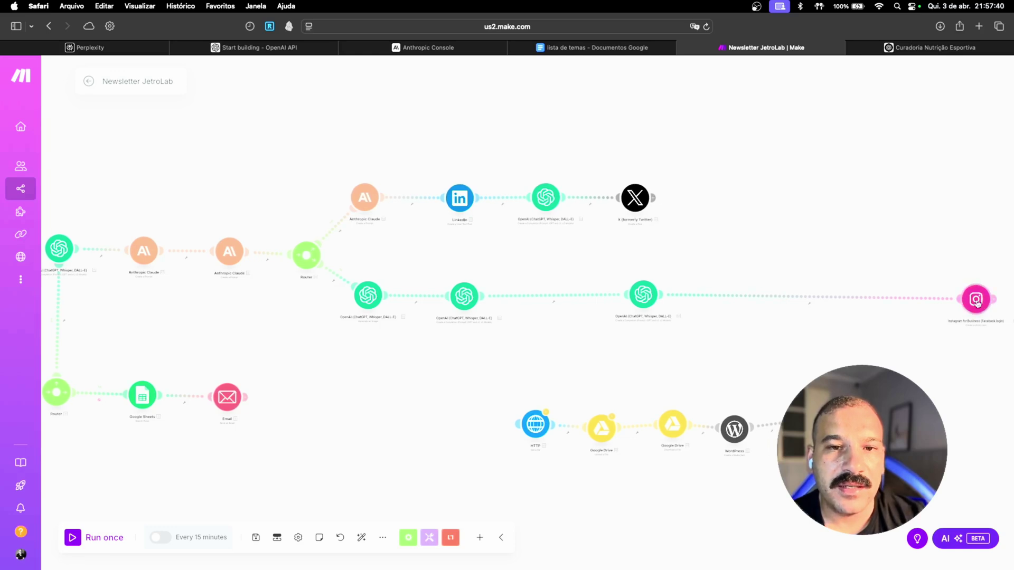
left_click_drag(973, 299, 777, 302)
Check the Instagram module's connection, page and photo URL, view the new connection form, and close both without saving
left_click(777, 303)
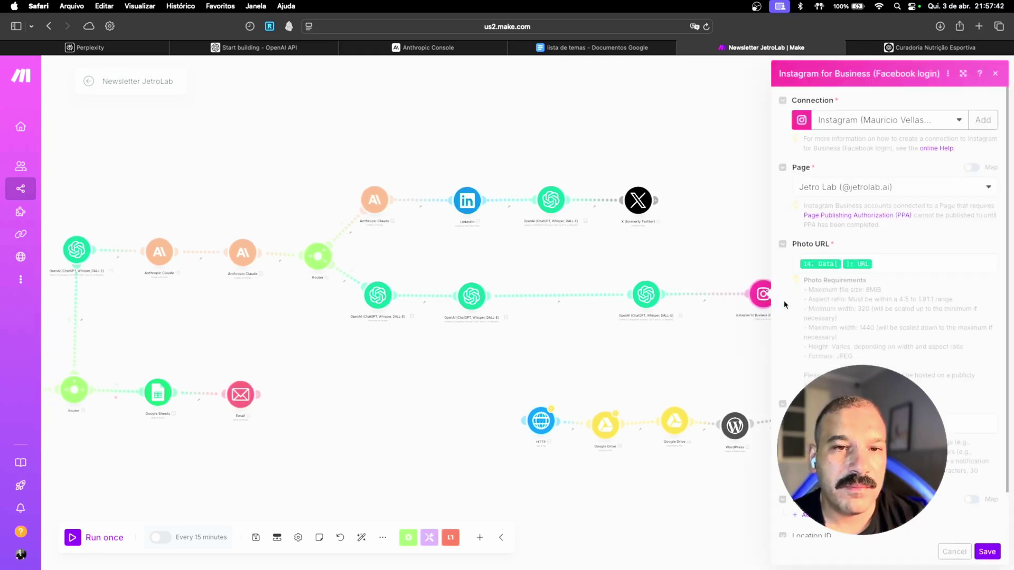
left_click(983, 120)
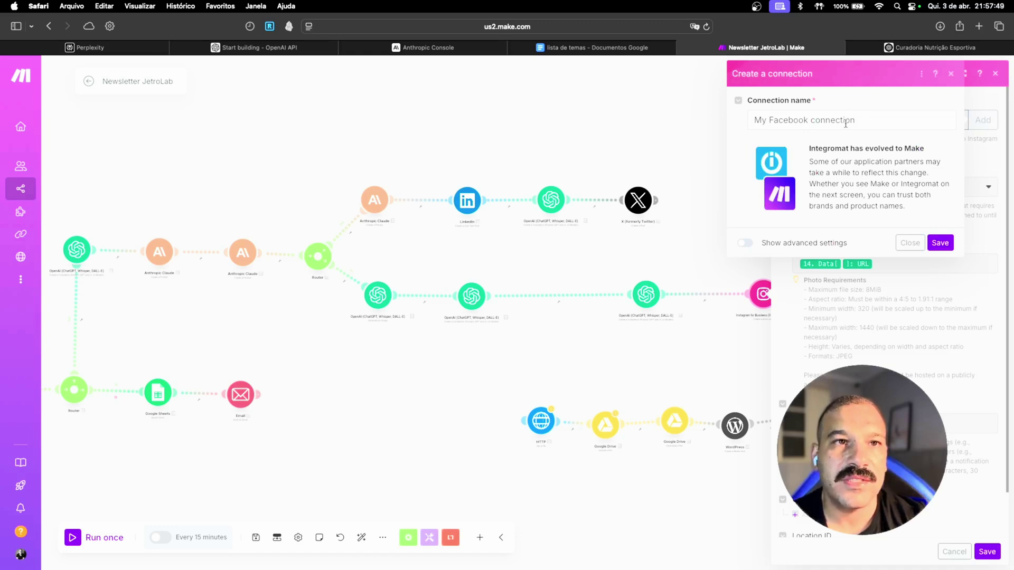
left_click(951, 73)
left_click(996, 73)
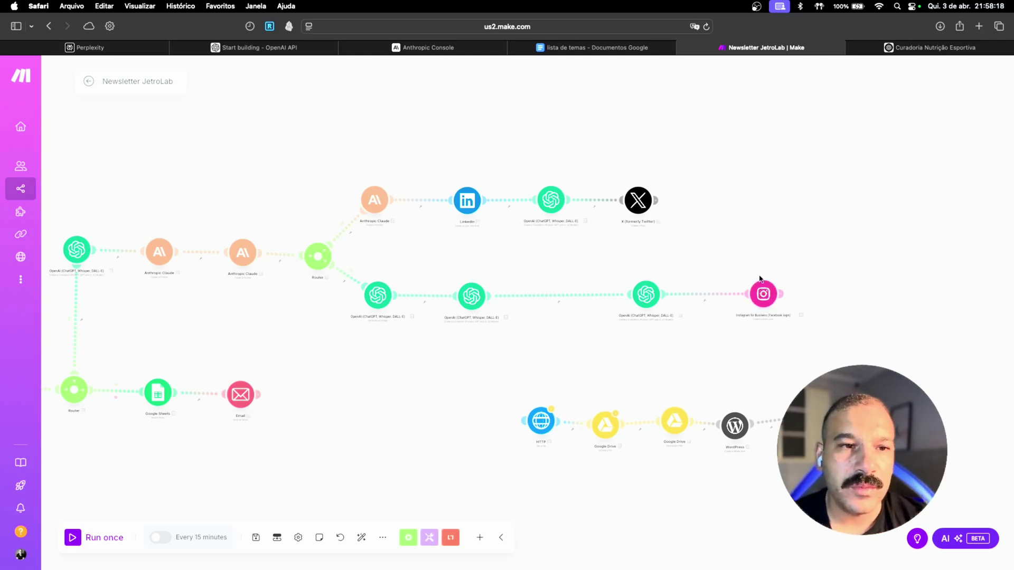
Tighten the spacing of the last OpenAI module and the Instagram module along the lower branch
left_click_drag(645, 294, 591, 295)
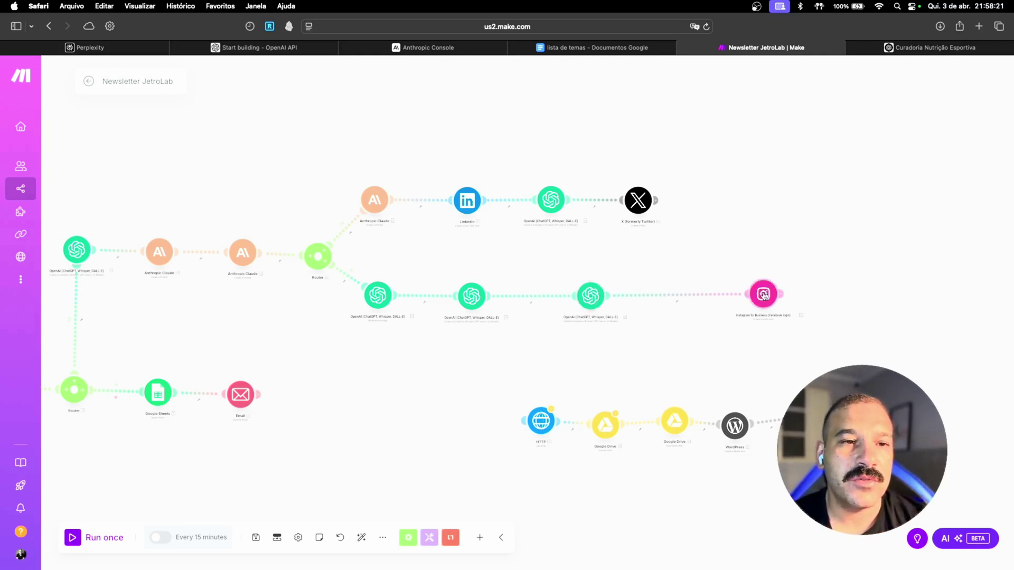
left_click_drag(764, 295, 690, 297)
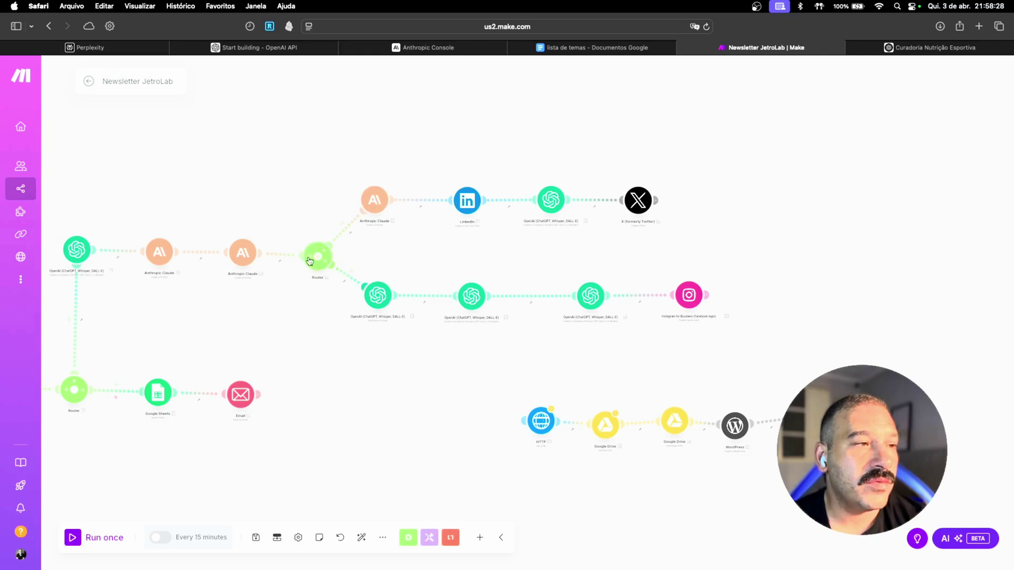
Review the settings of the Anthropic Claude, LinkedIn and X modules on the upper branch, closing each without saving
left_click(375, 203)
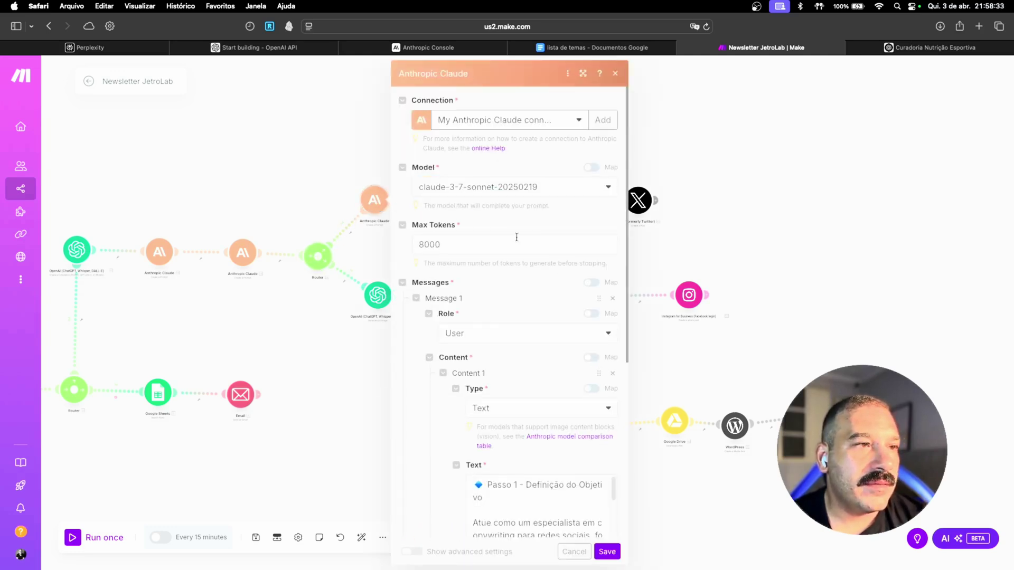
left_click(615, 75)
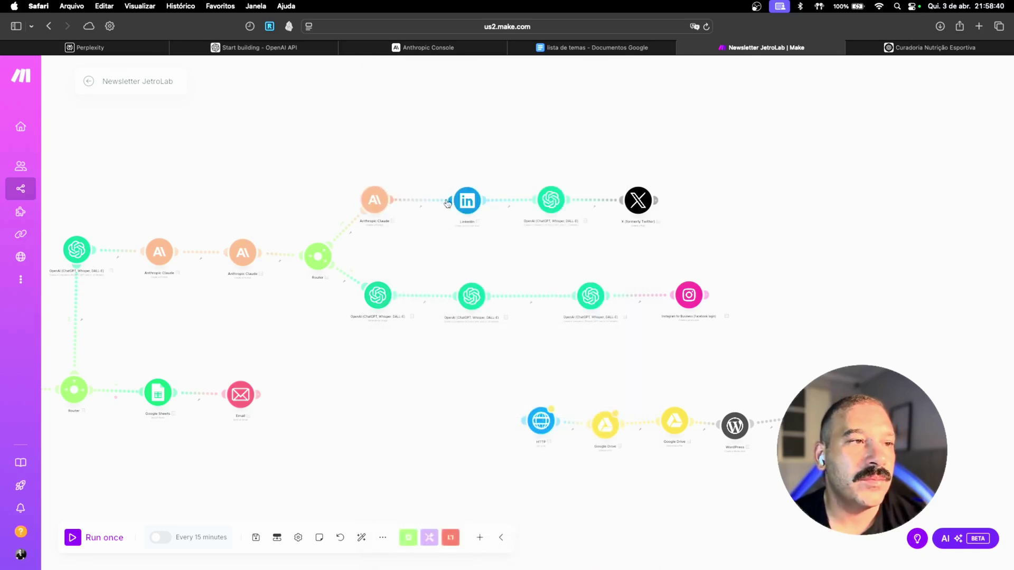
left_click(464, 199)
left_click(437, 136)
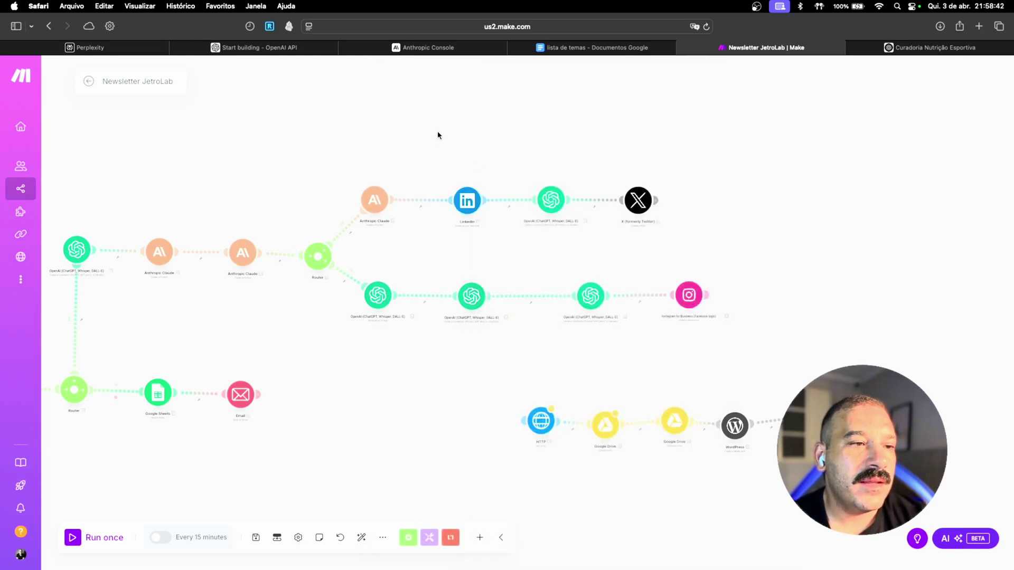
left_click(469, 206)
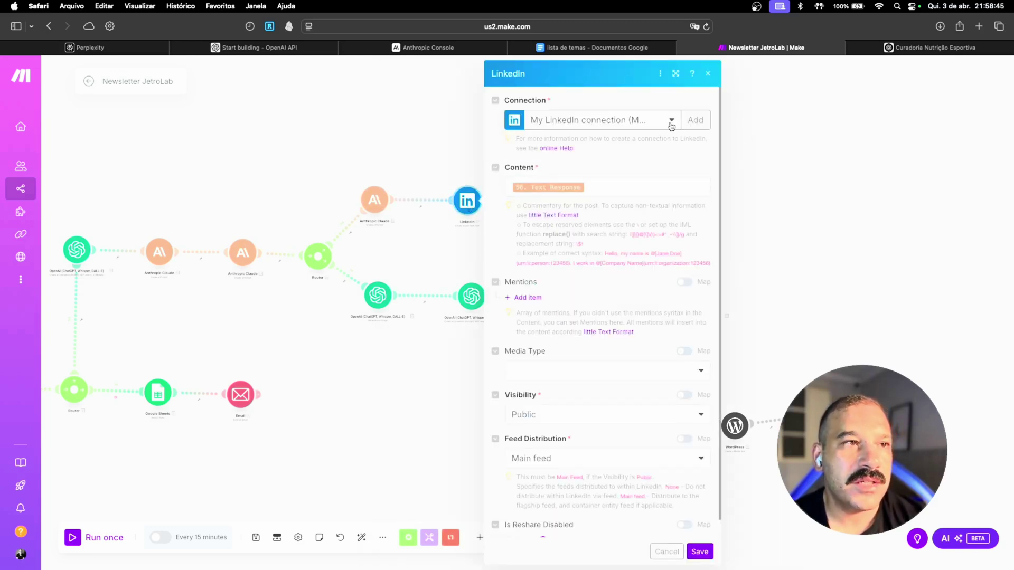
scroll(638, 282, "down", 2)
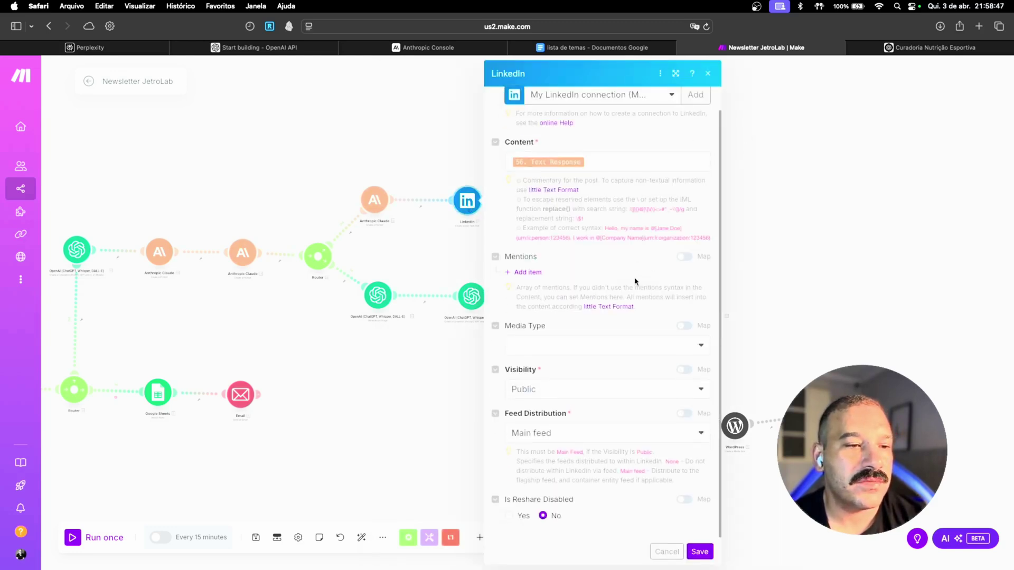
left_click(667, 552)
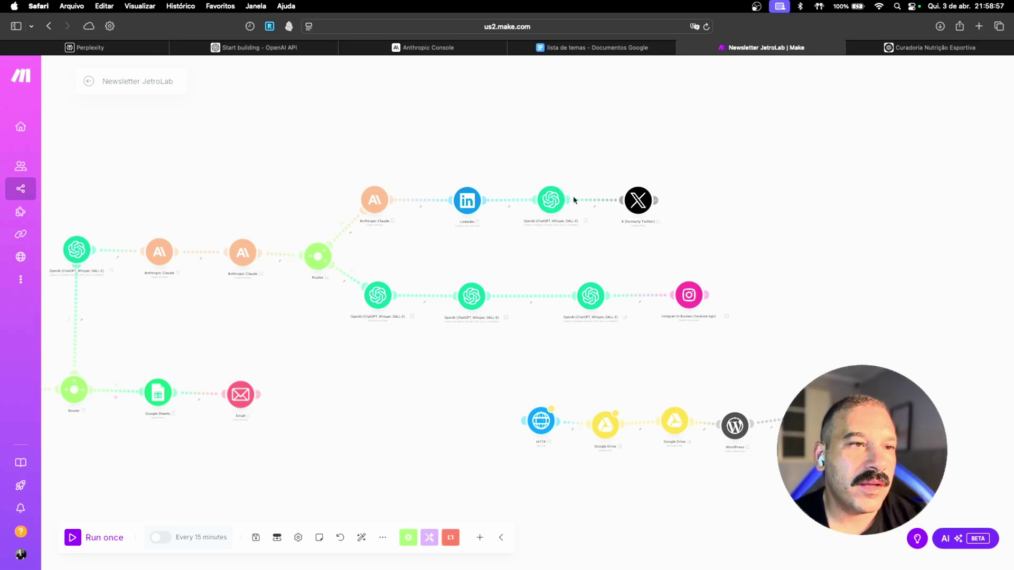
left_click(636, 206)
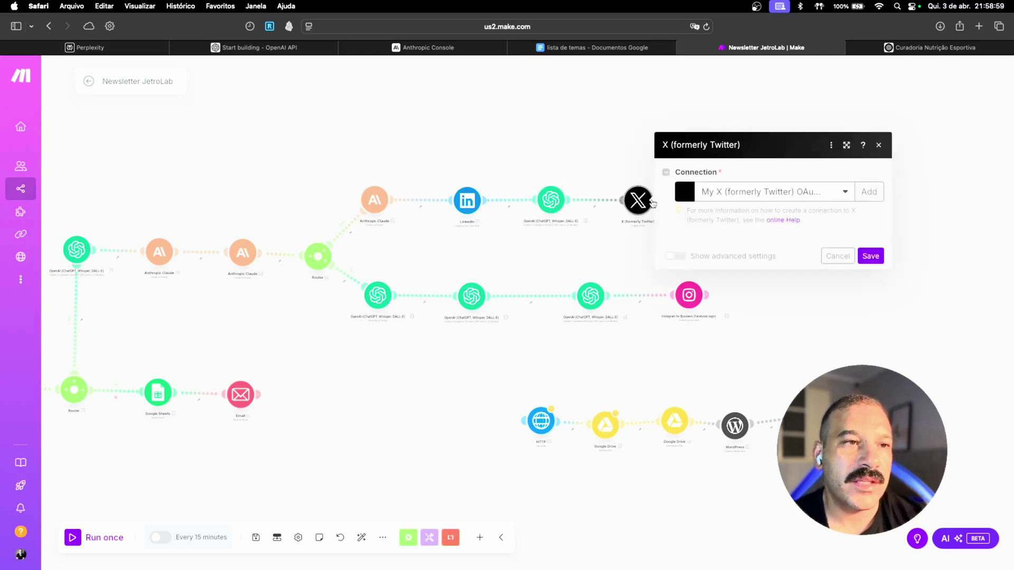
left_click(582, 136)
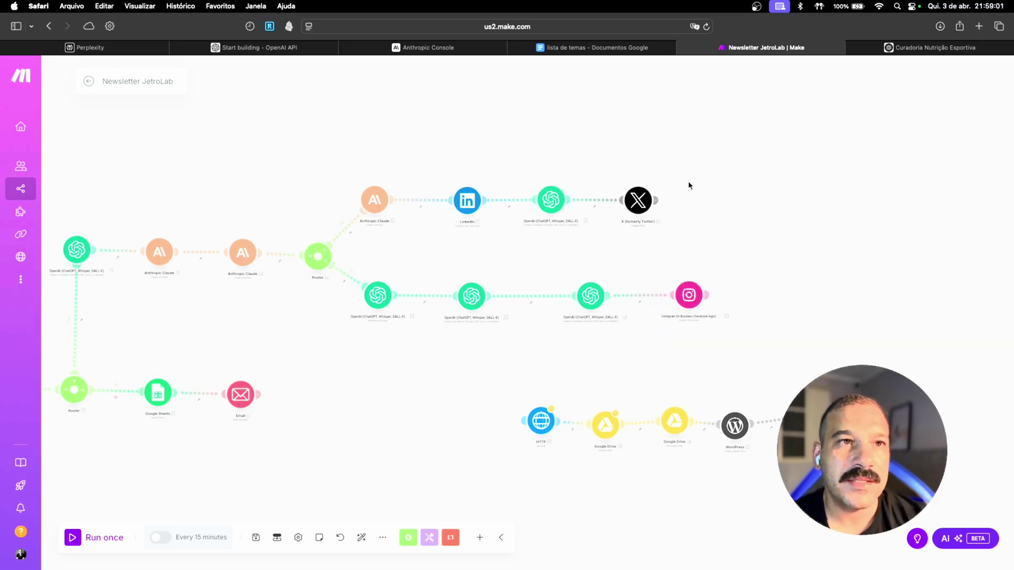